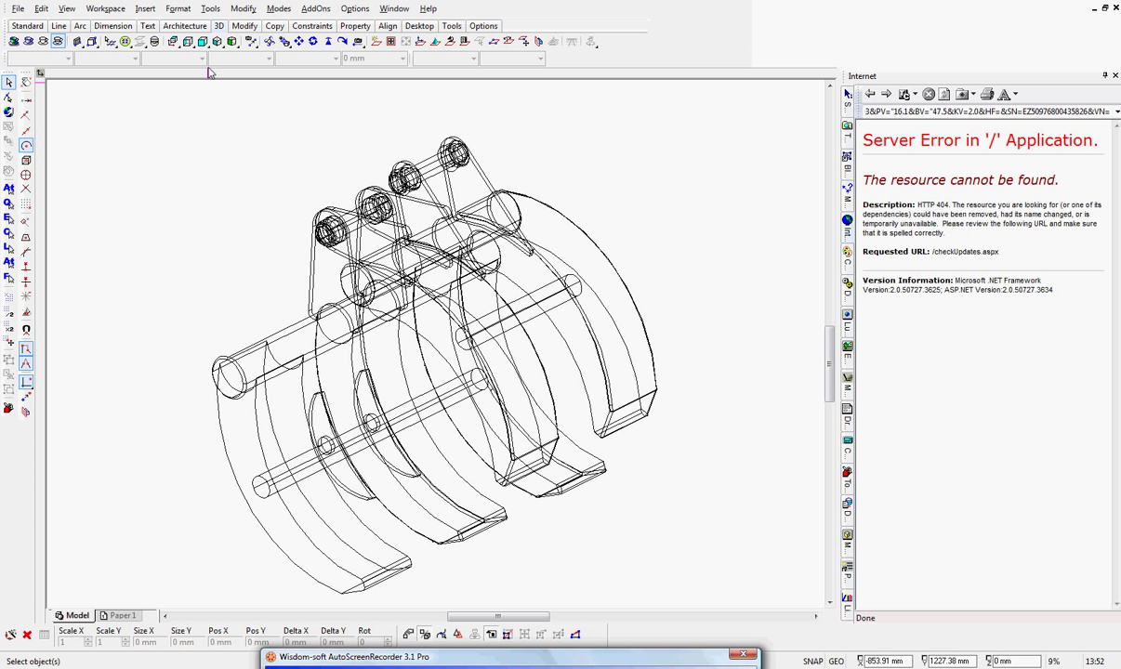
Display the grapple model with hidden lines removed, viewed from an angle that exposes the ends of both large tubes
click(268, 42)
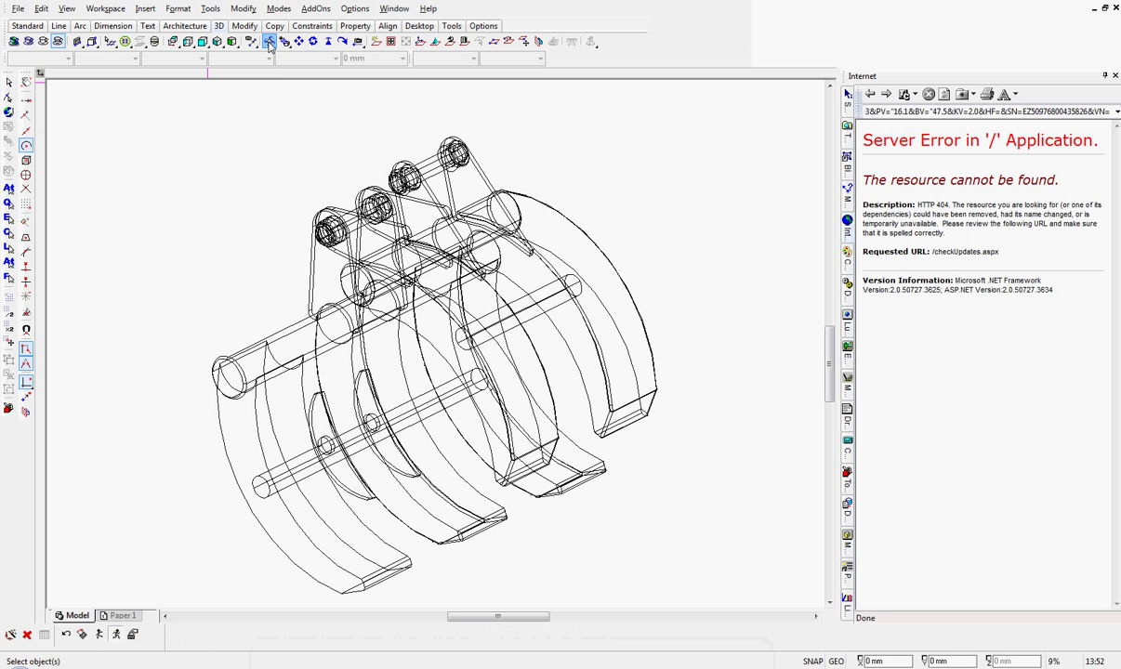
click(285, 43)
click(287, 67)
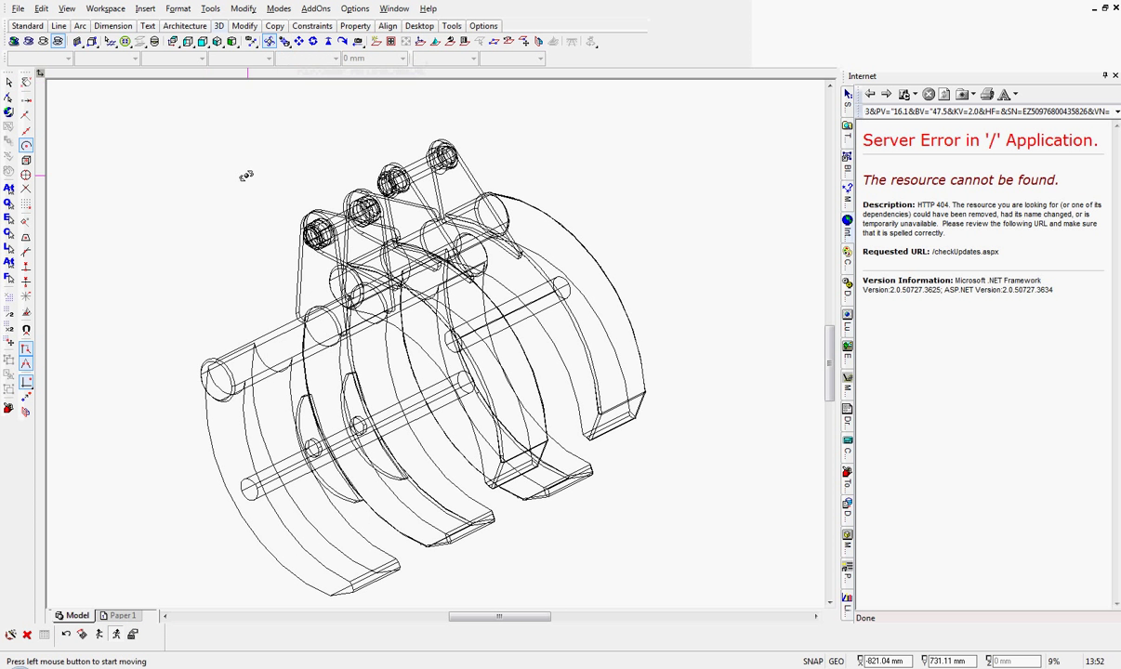
drag(238, 240, 256, 181)
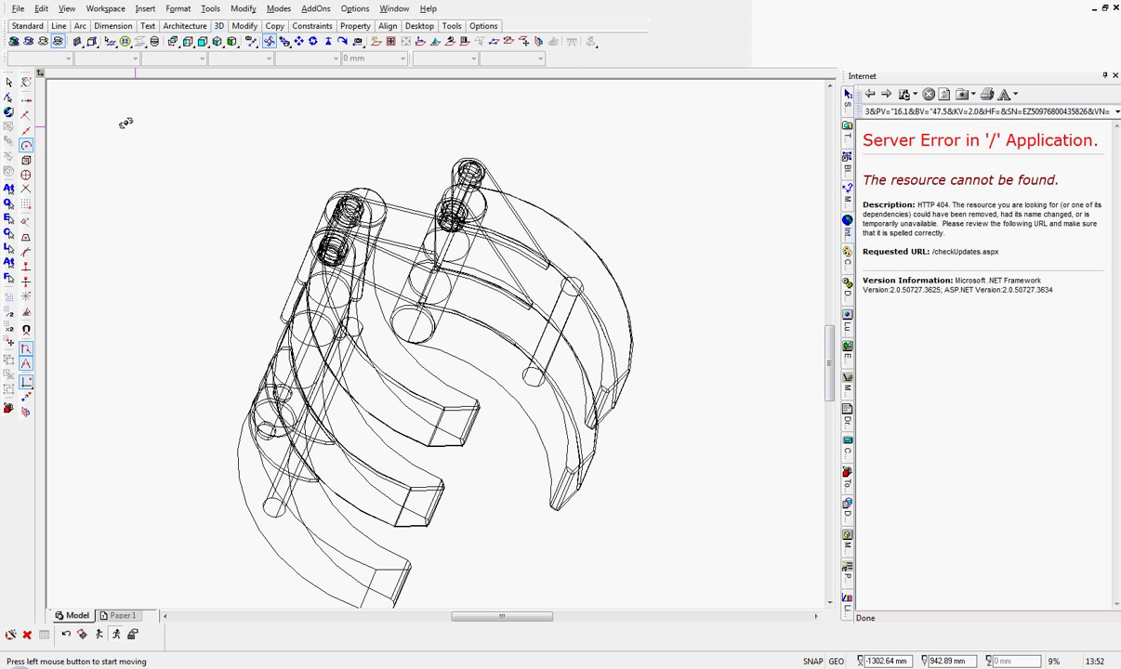
click(10, 83)
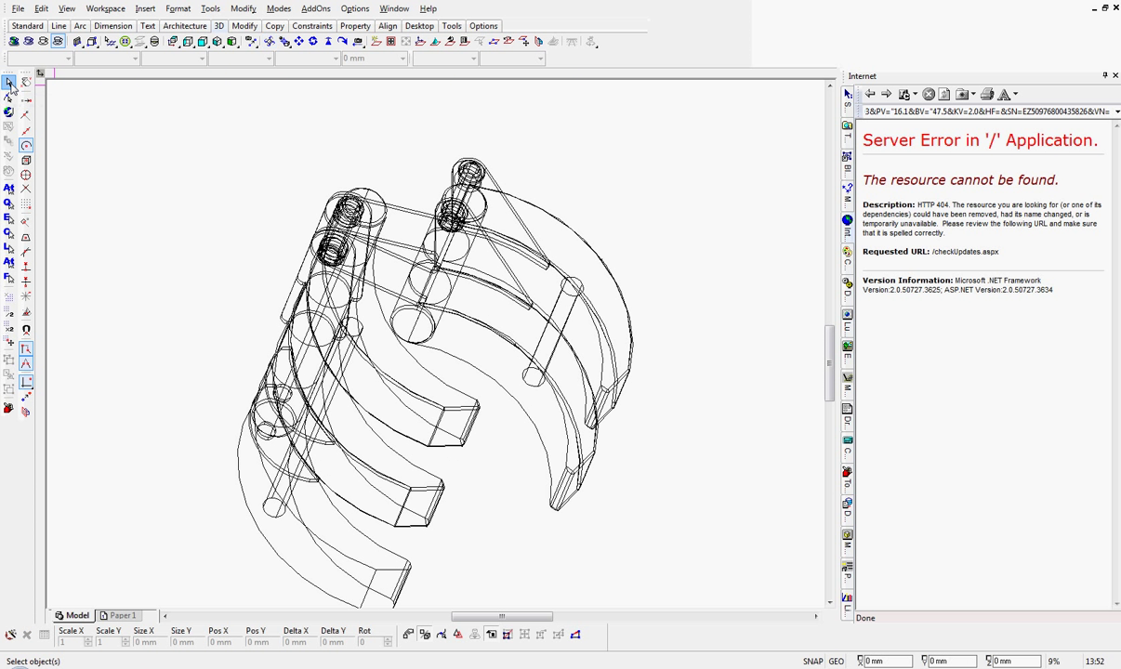
click(44, 42)
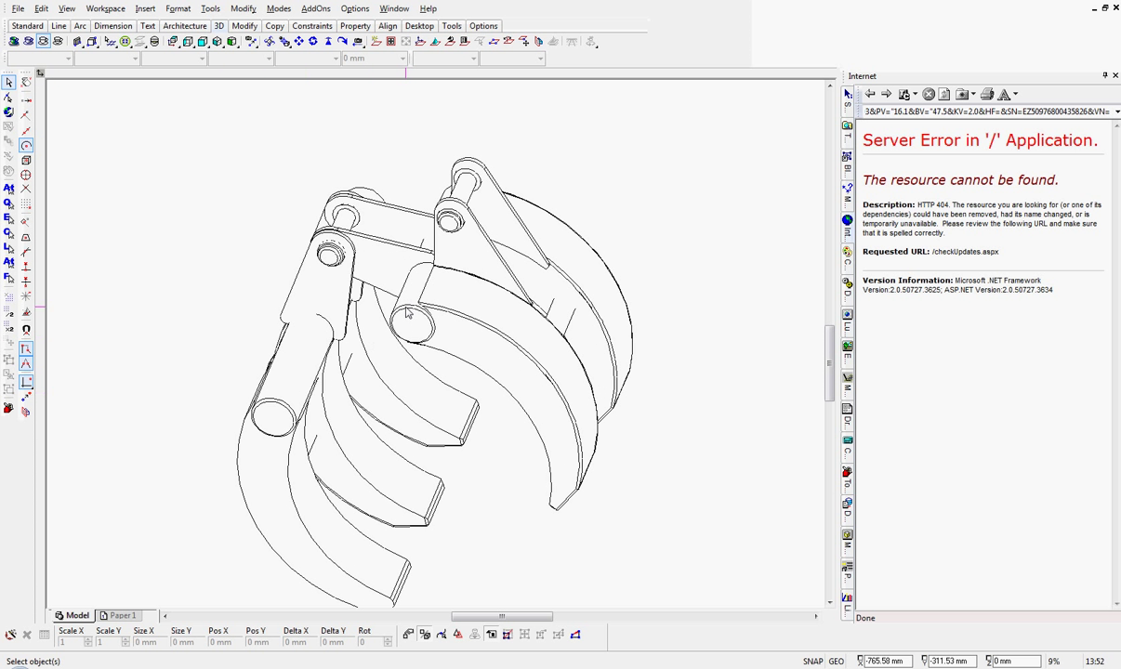
Move the short large-diameter tube on the two-claw side to Layer_5 and check its layer assignment
mouse_move(406, 314)
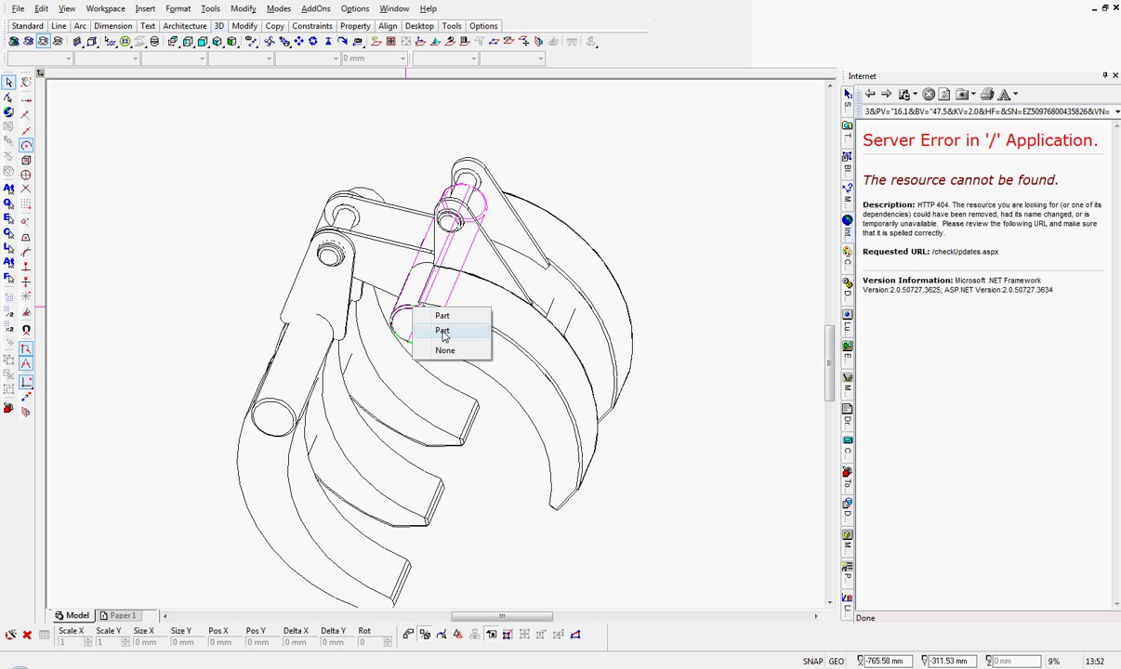
click(442, 332)
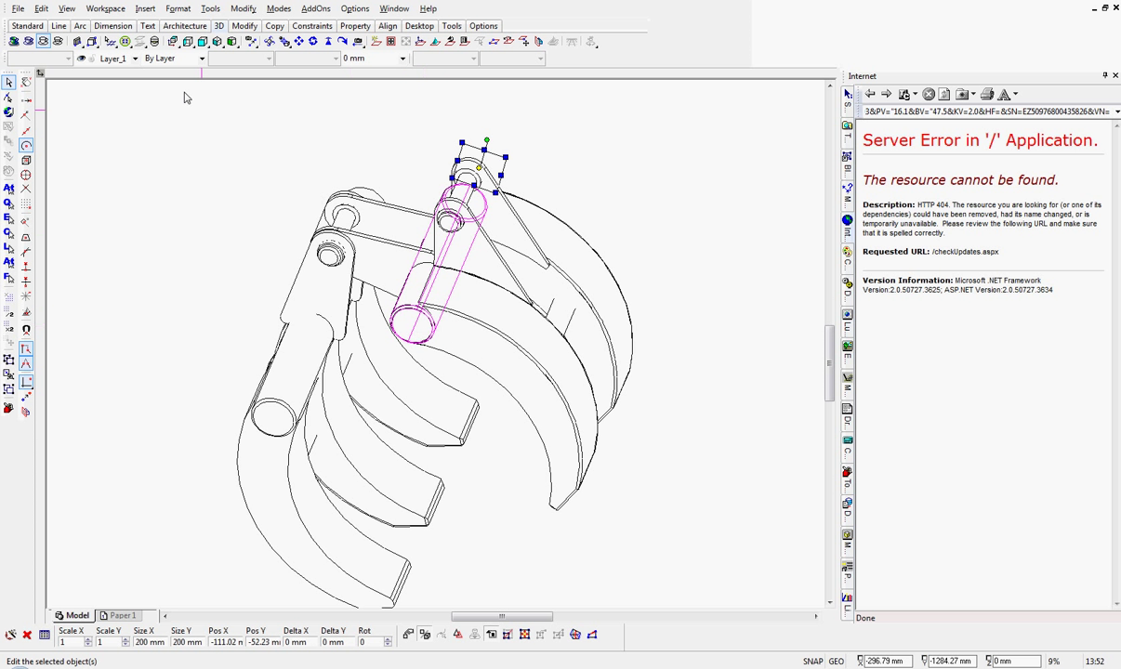
click(135, 58)
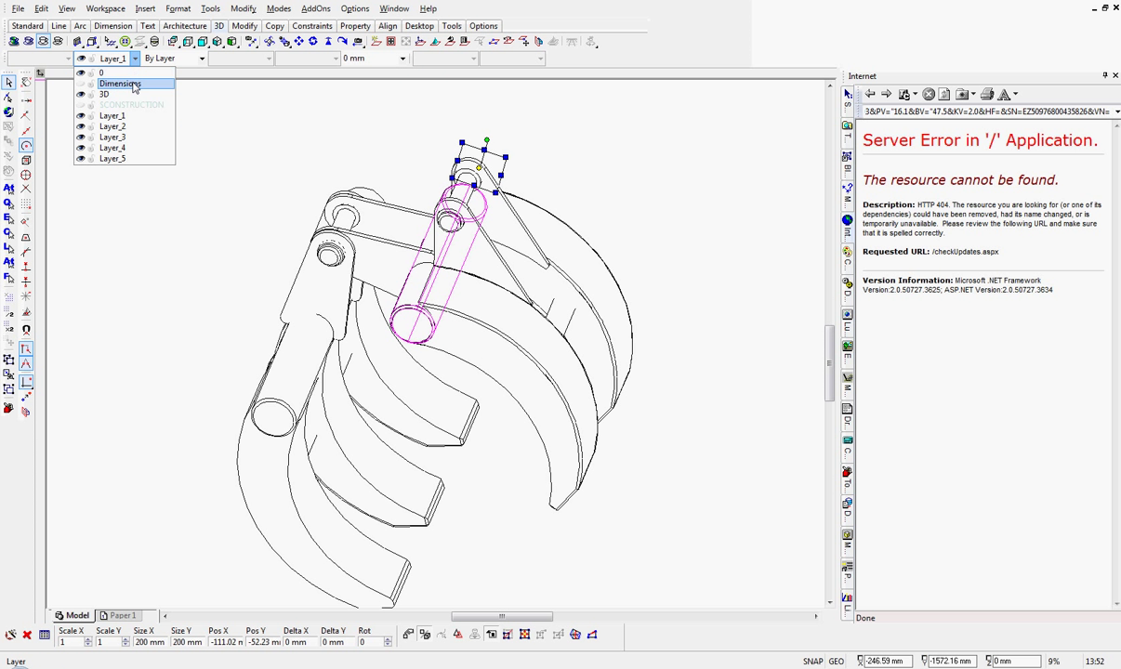
click(115, 160)
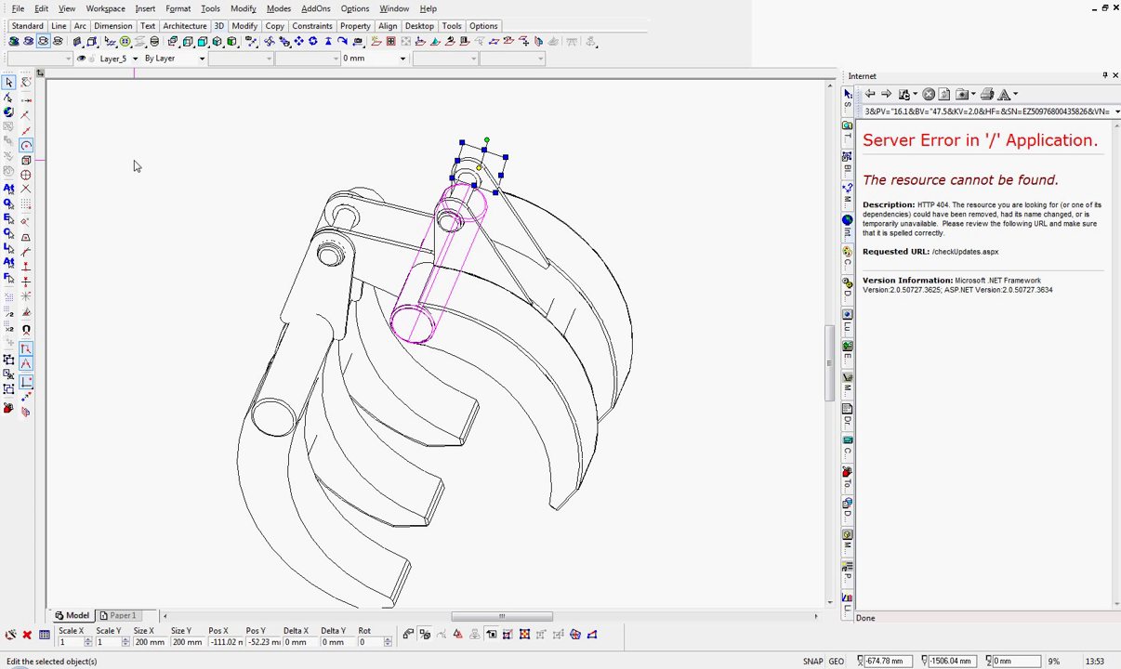
key(Escape)
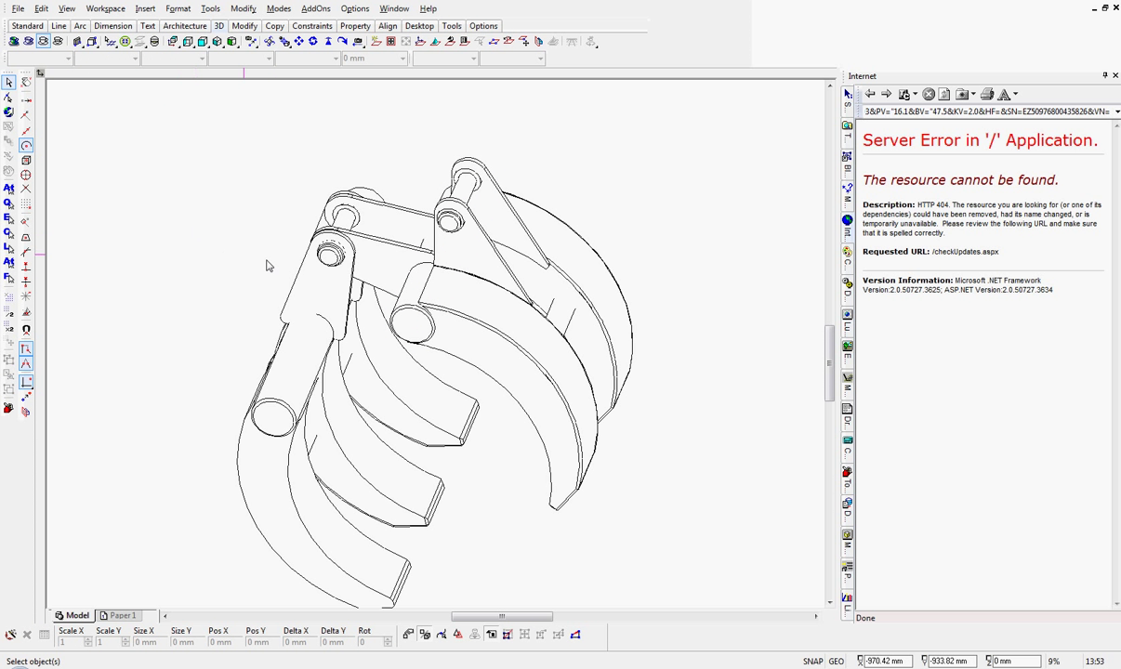
click(401, 316)
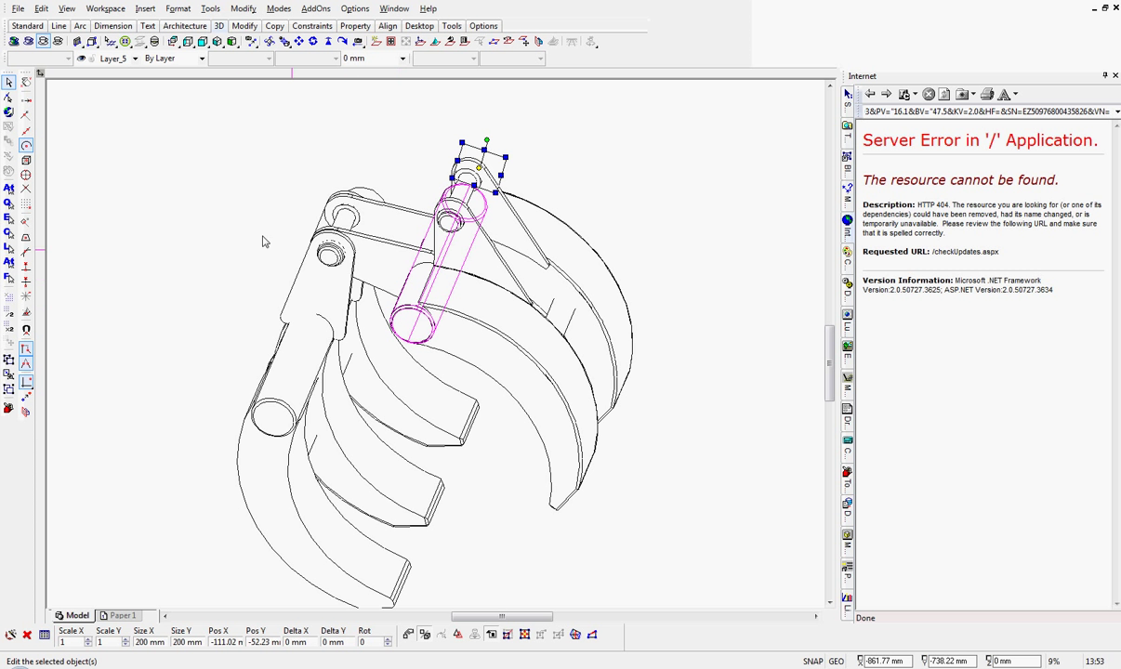
click(192, 249)
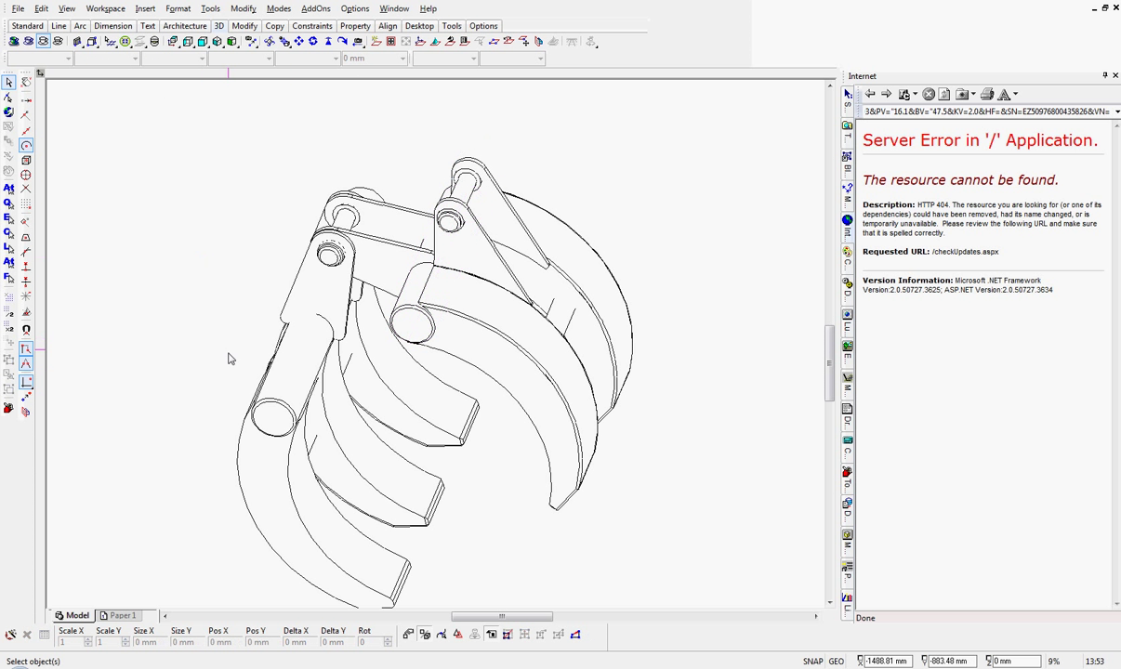
Move the long large-diameter tube on the three-claw side to Layer_5
click(263, 409)
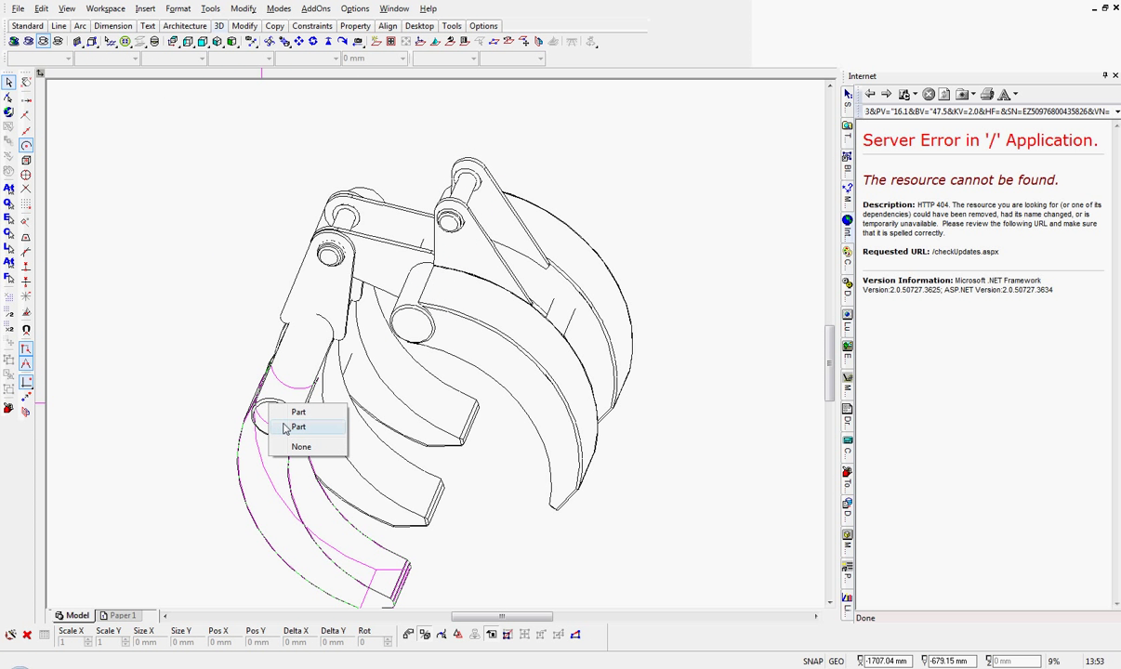
click(300, 418)
click(134, 59)
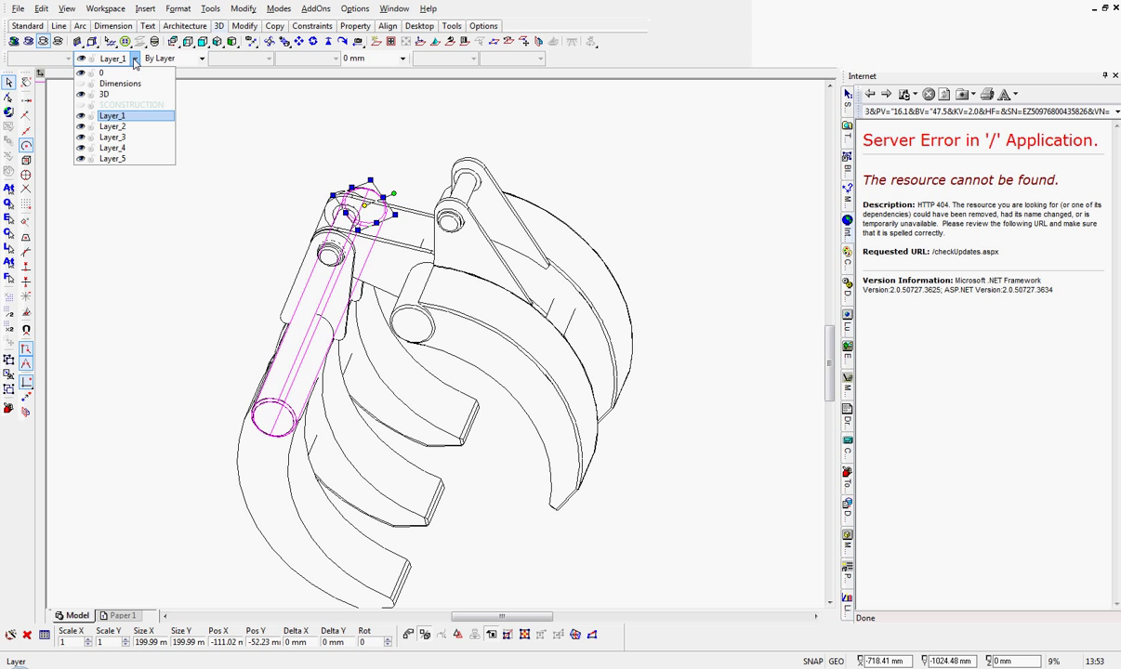
click(112, 159)
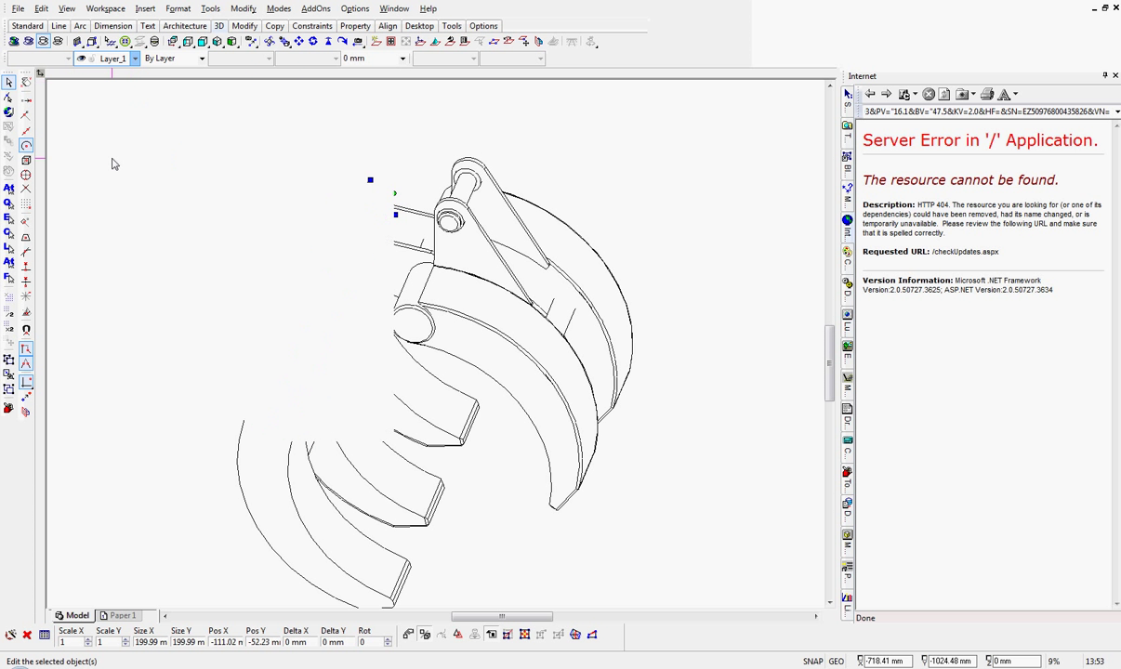
click(137, 312)
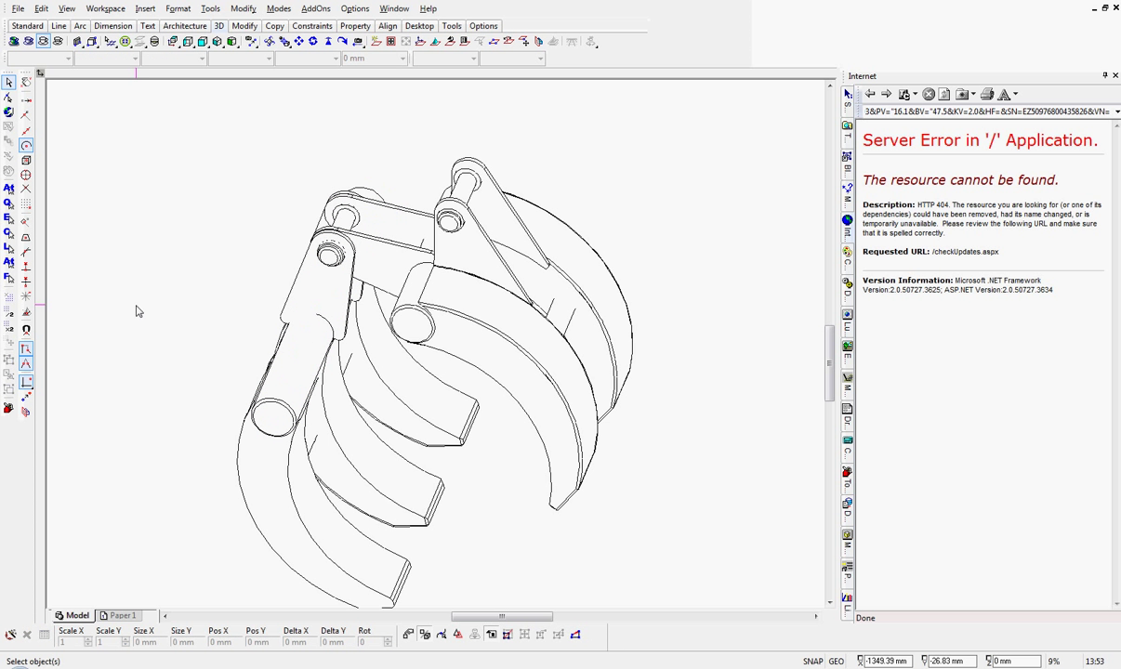
Assign the long thin cylinder running through the three claws to Layer_5
click(312, 443)
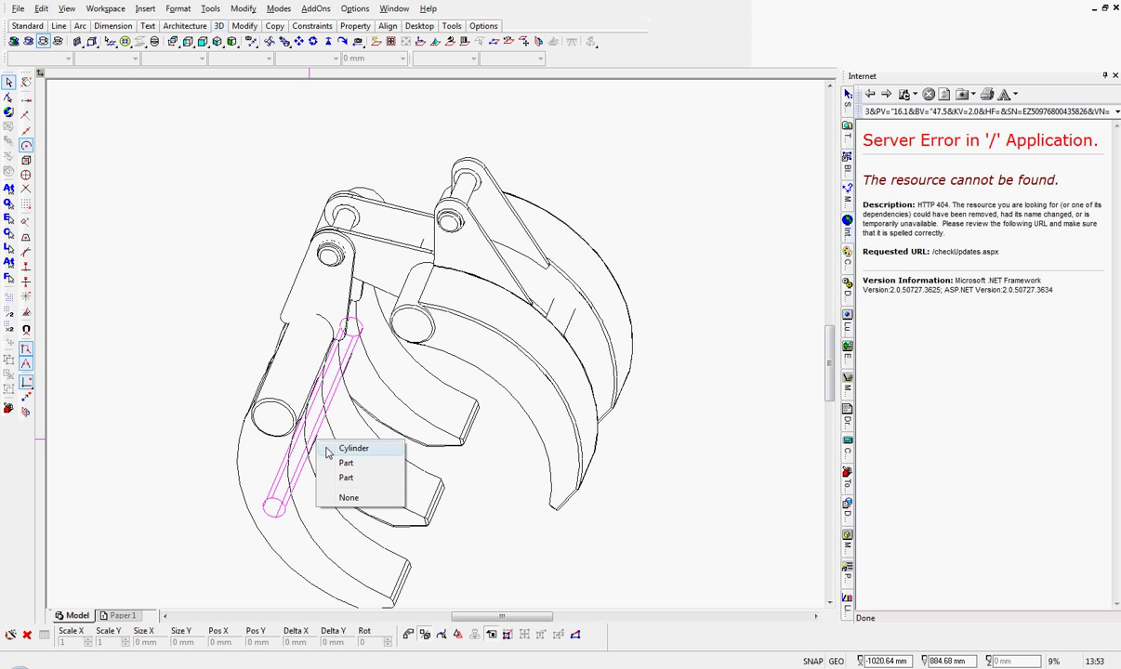
click(349, 449)
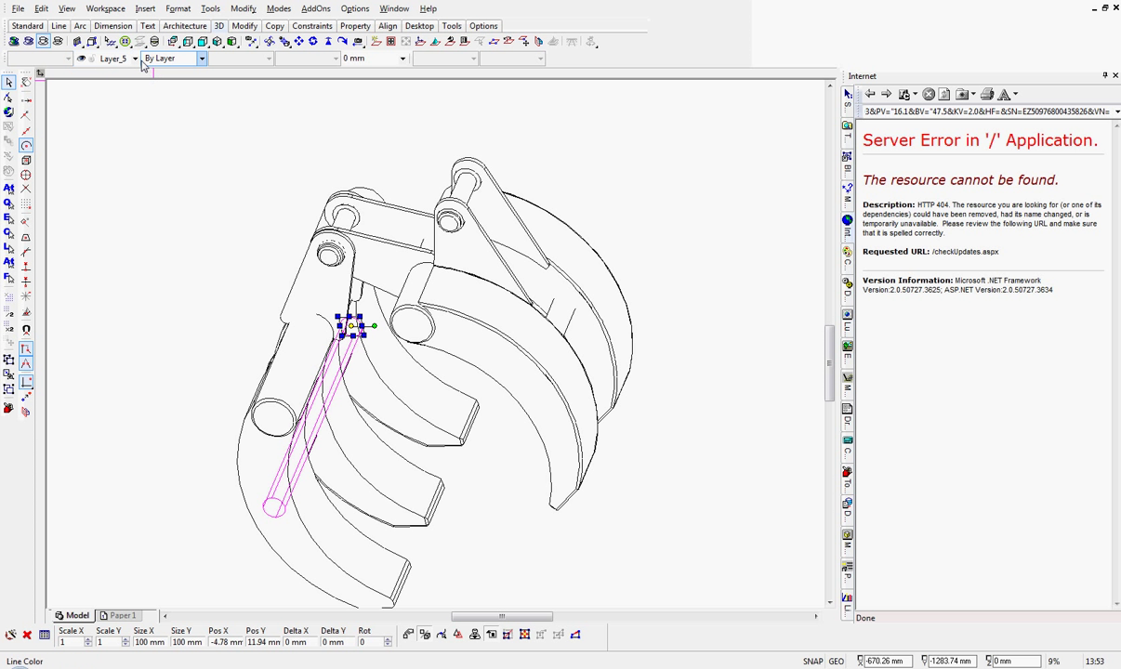
click(135, 58)
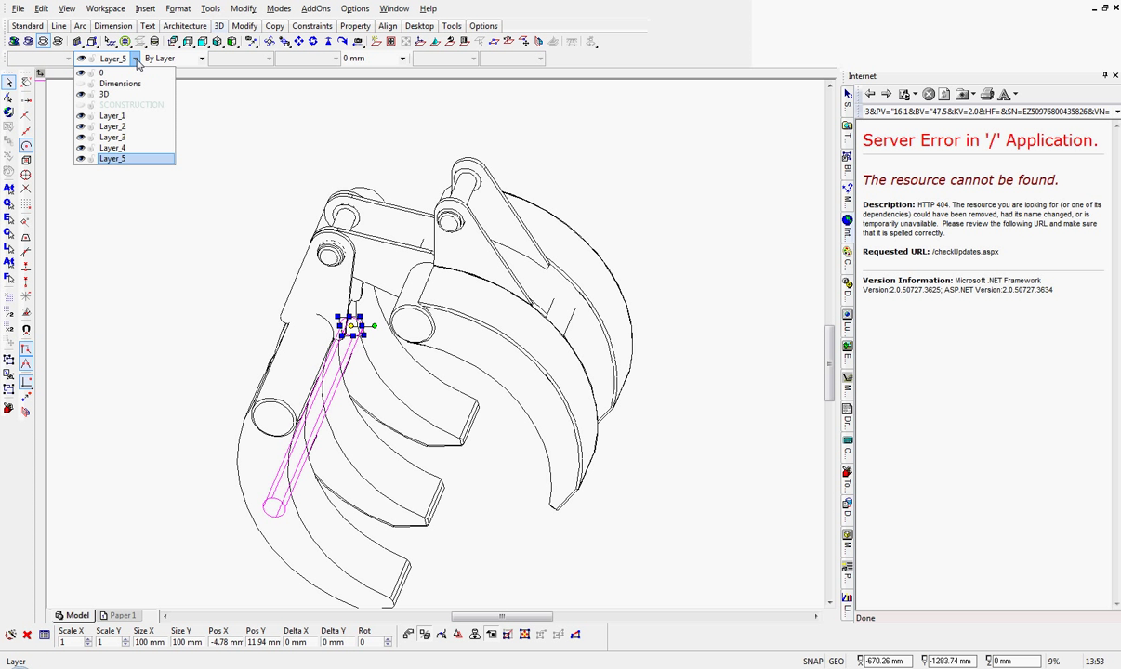
click(109, 160)
key(Delete)
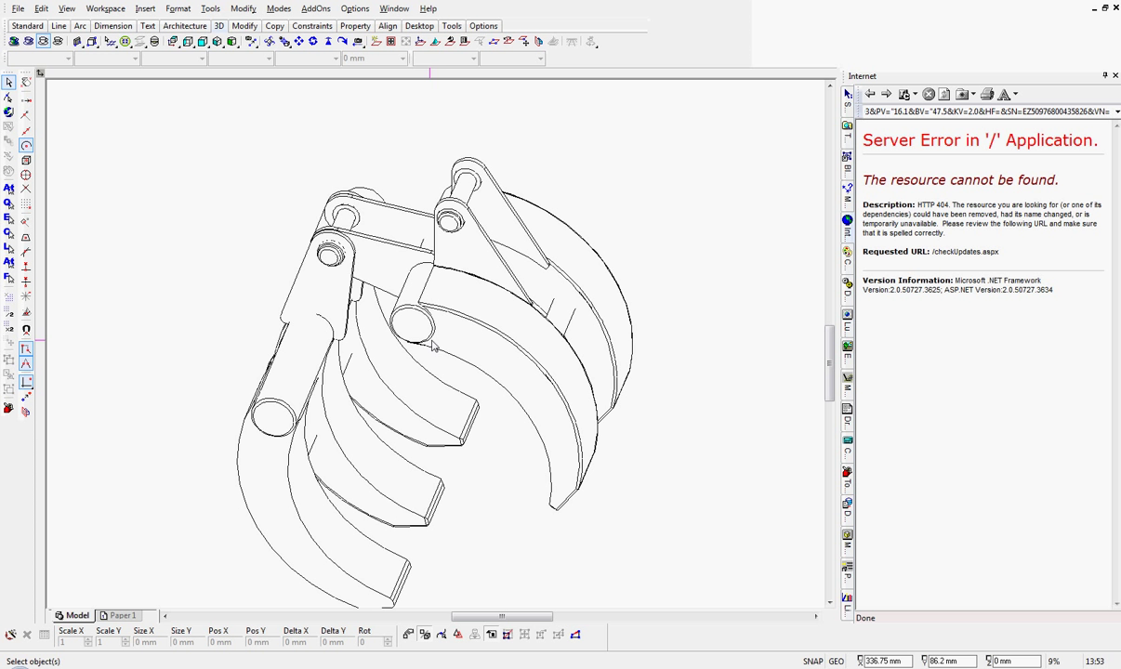
Assign the short thin cylinder connecting the two opposite claws to Layer_5
key(ctrl+z)
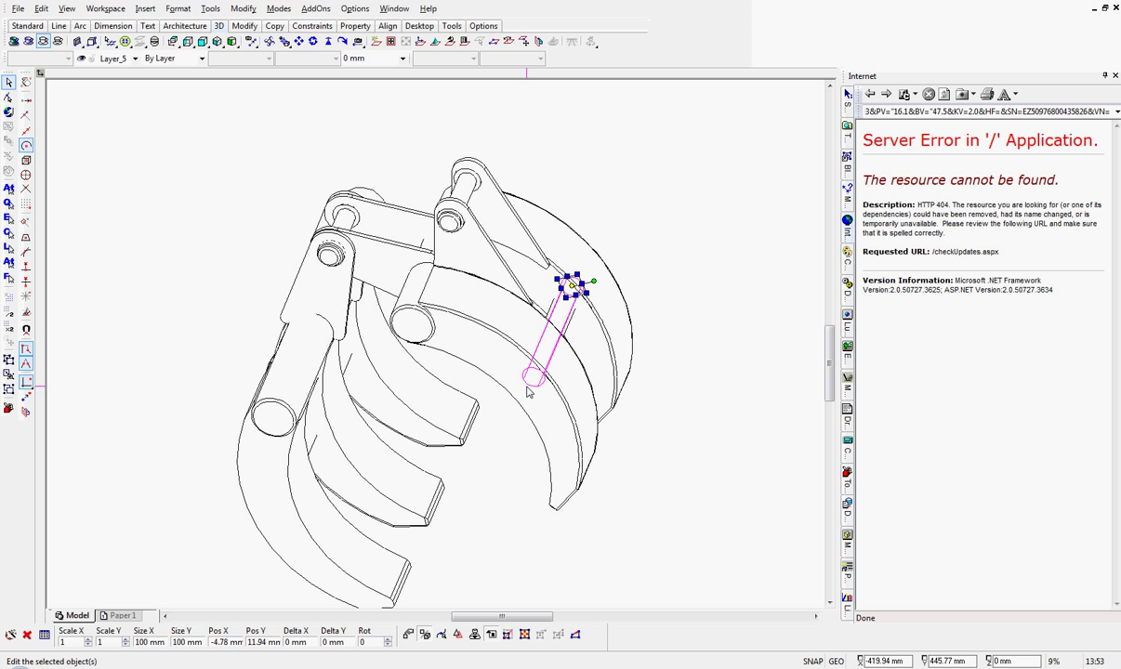
click(126, 62)
click(111, 160)
key(Delete)
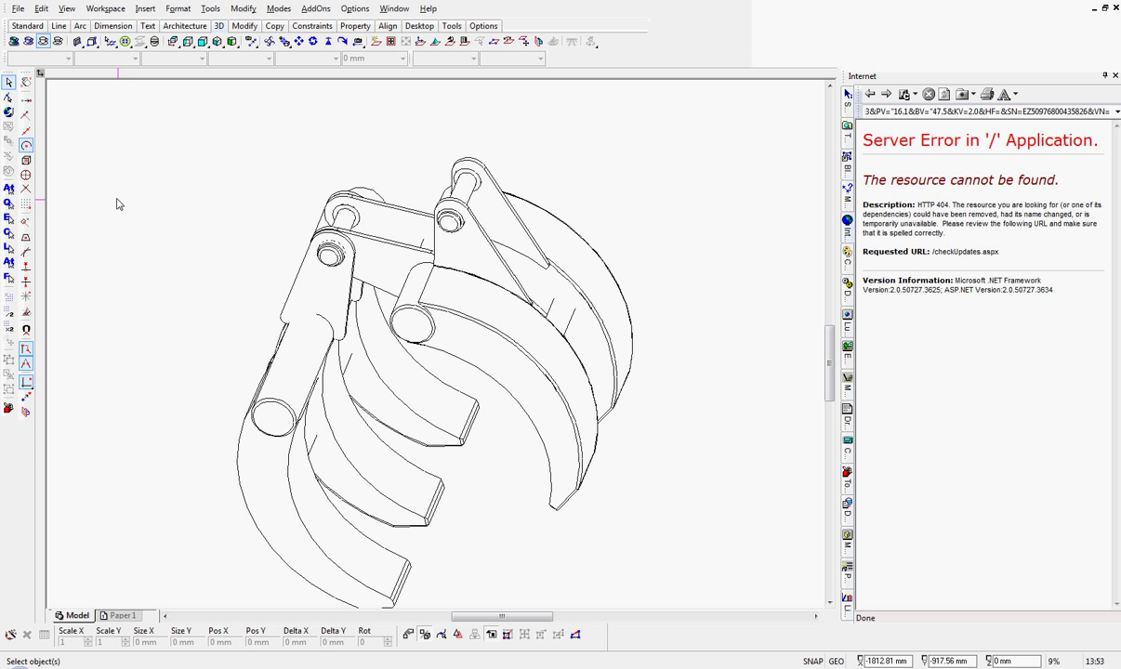
Check the layer of the long large tube and turn off the visibility of Layer_5
click(280, 408)
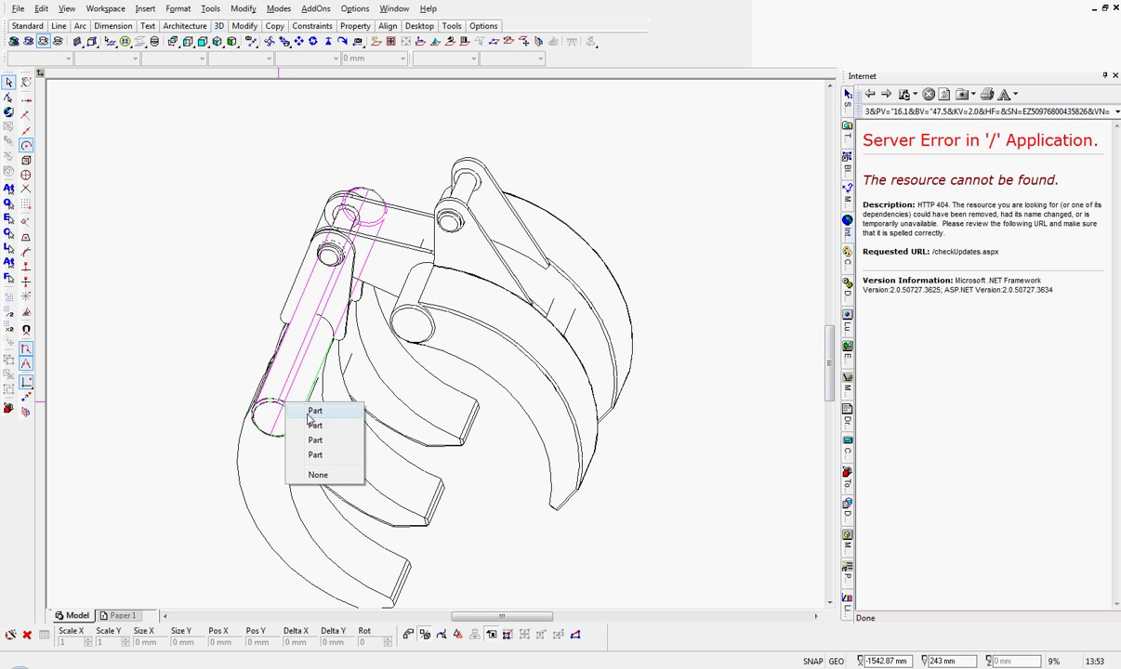
click(309, 415)
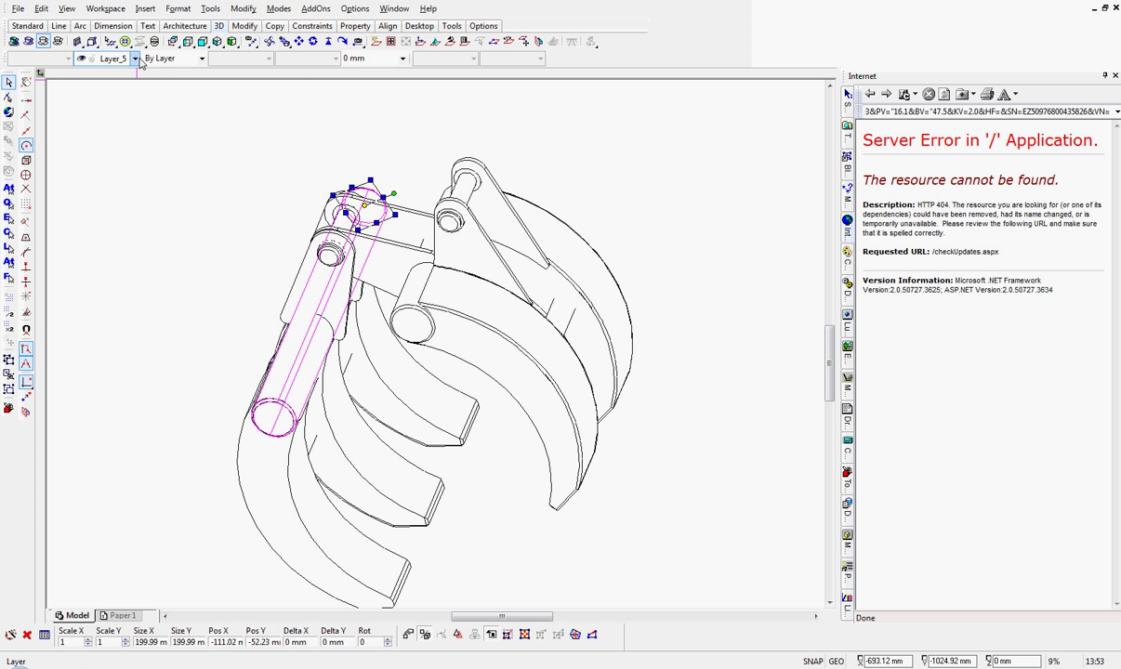
click(135, 59)
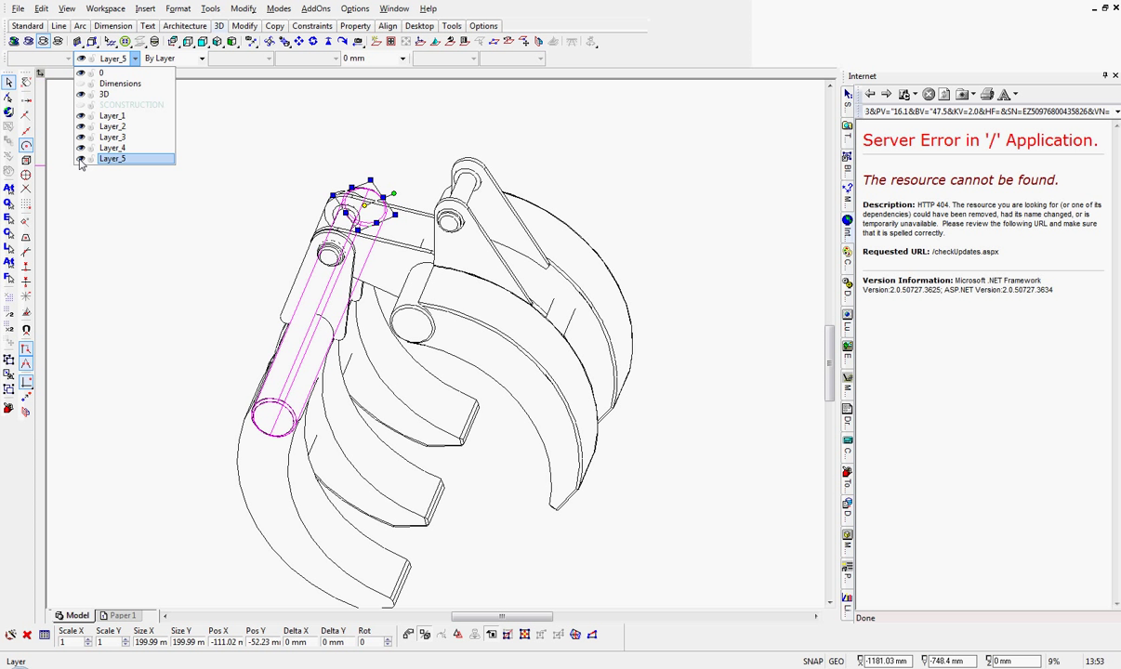
click(80, 159)
click(100, 240)
click(97, 241)
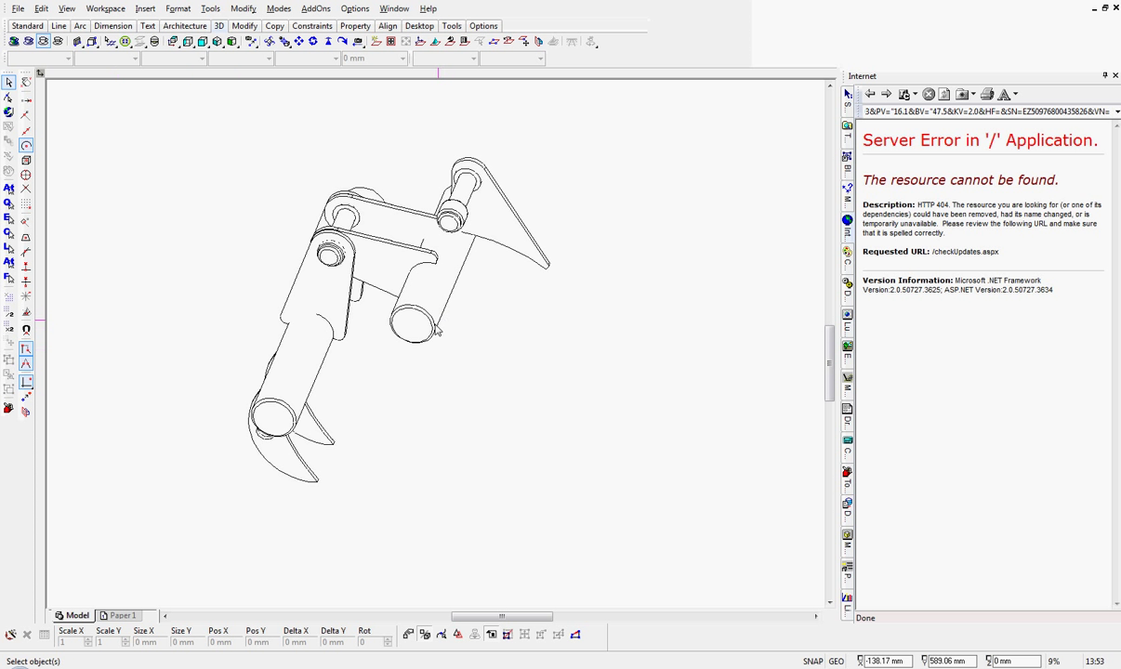
Regenerate the hidden-line display of the remaining parts by switching to wireframe and back, viewed from the tube-end side
click(308, 416)
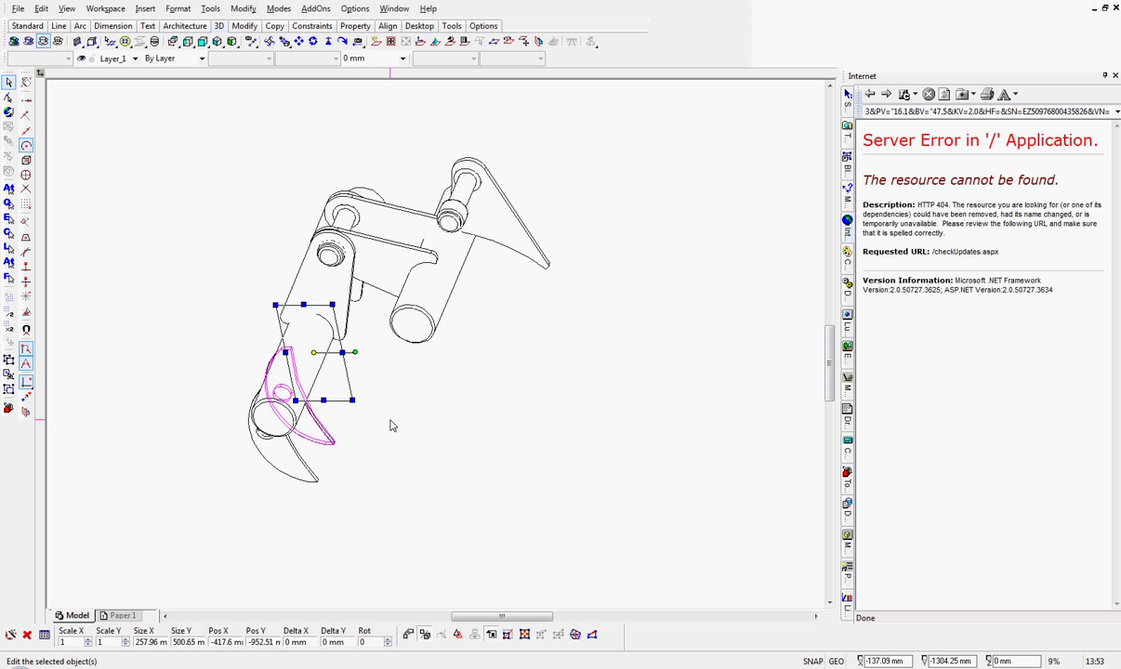
key(Escape)
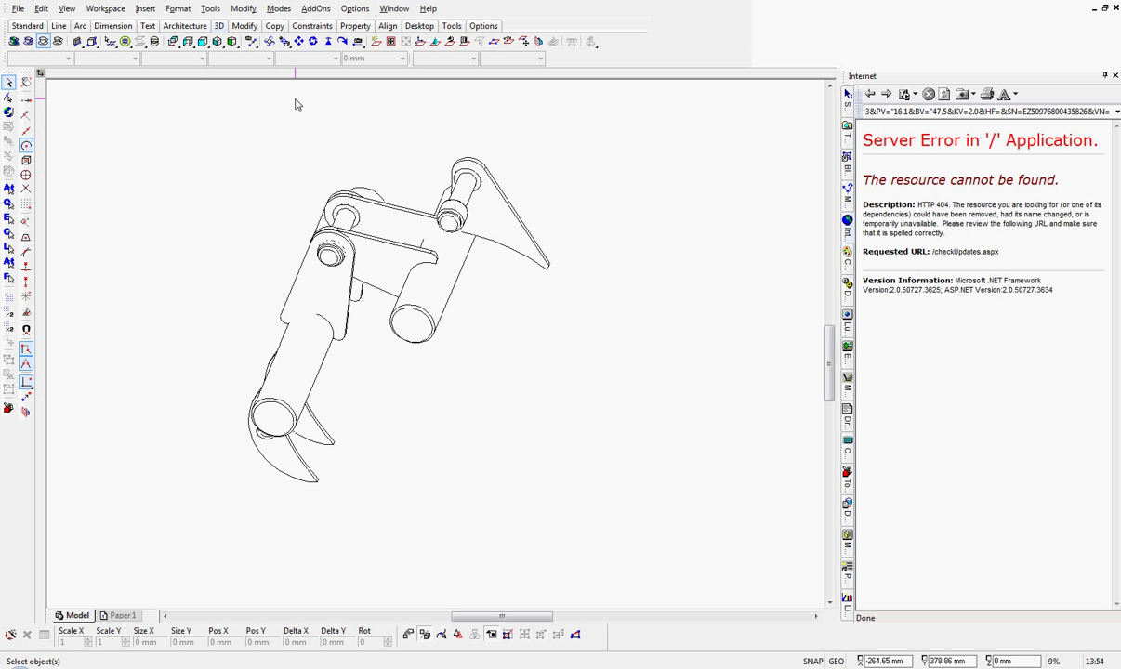
click(268, 42)
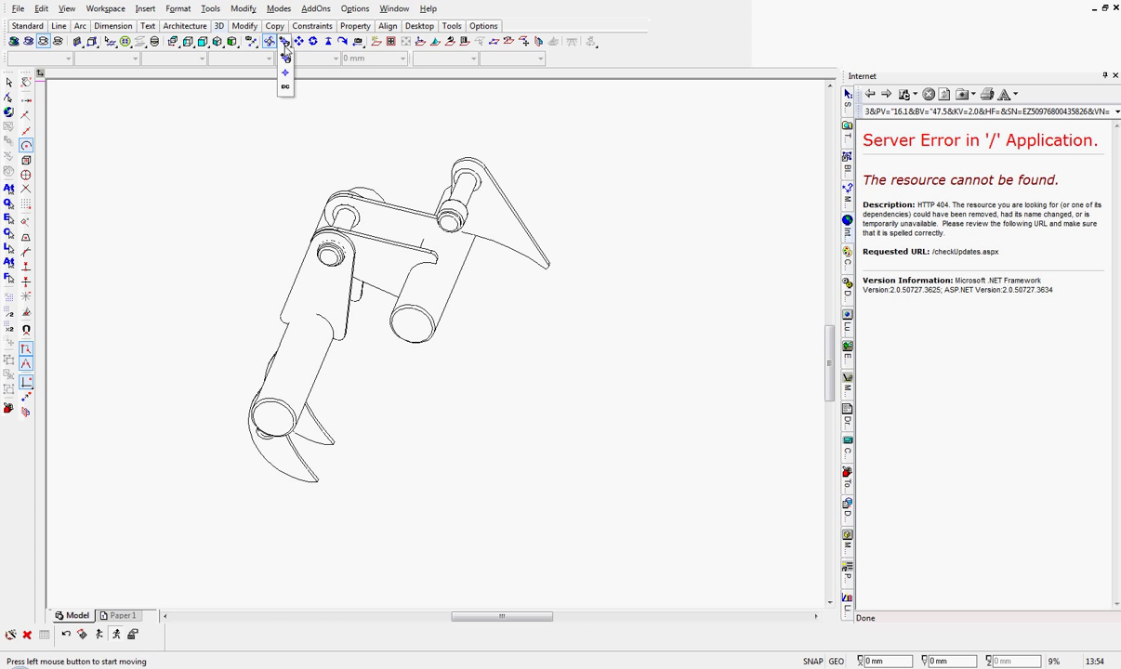
click(285, 61)
drag(288, 282, 464, 403)
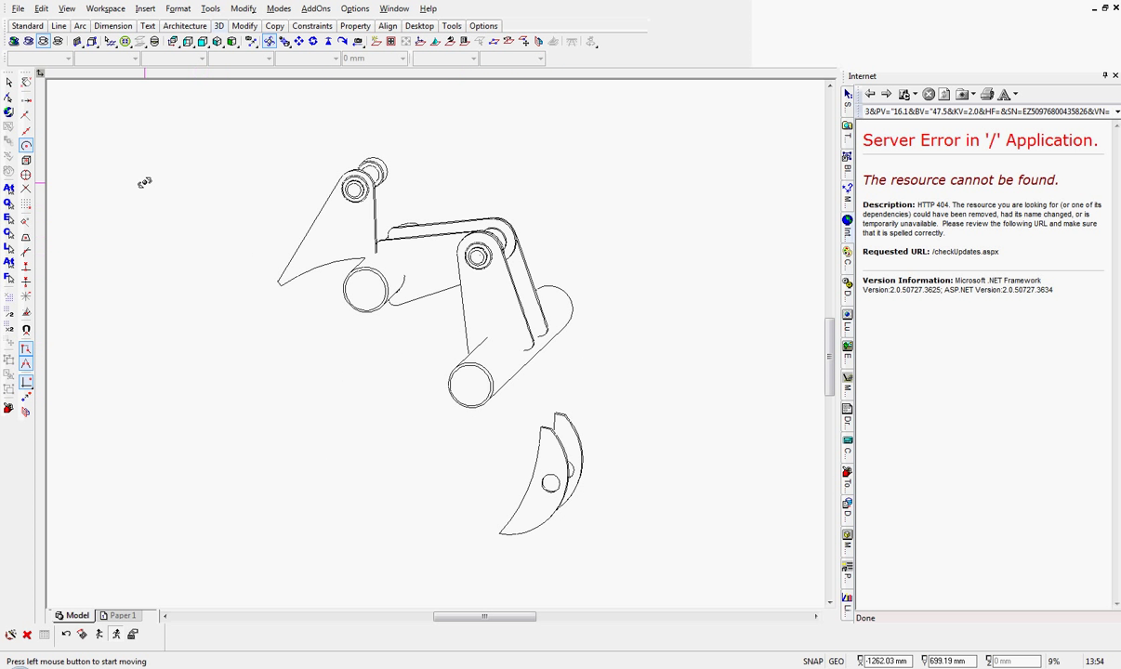
click(9, 82)
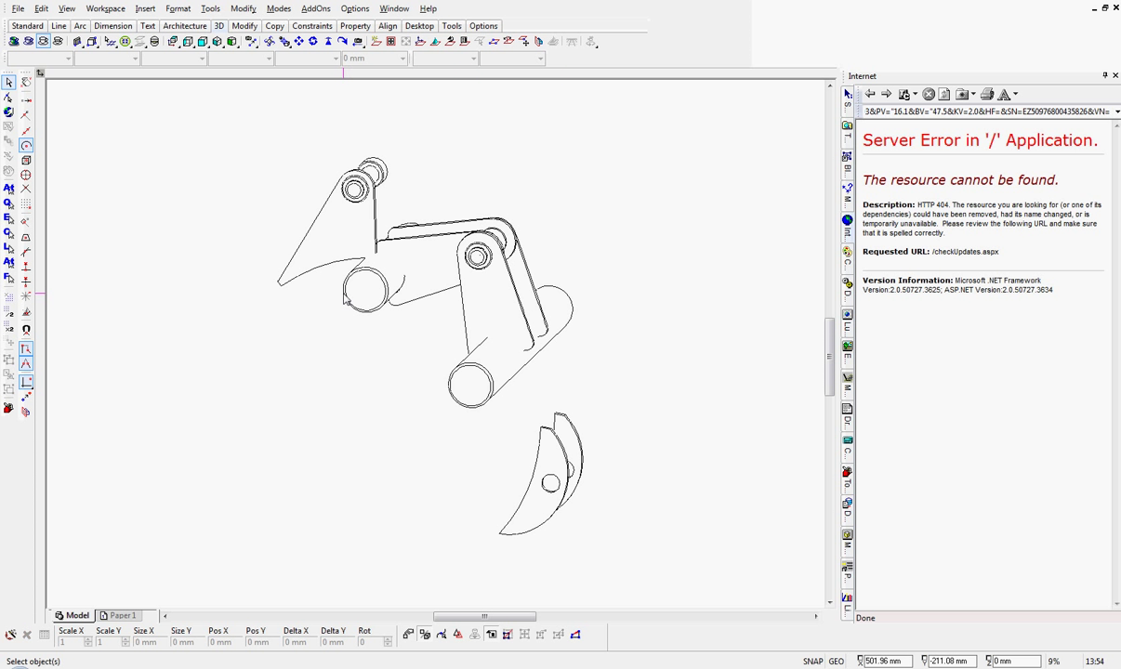
click(57, 42)
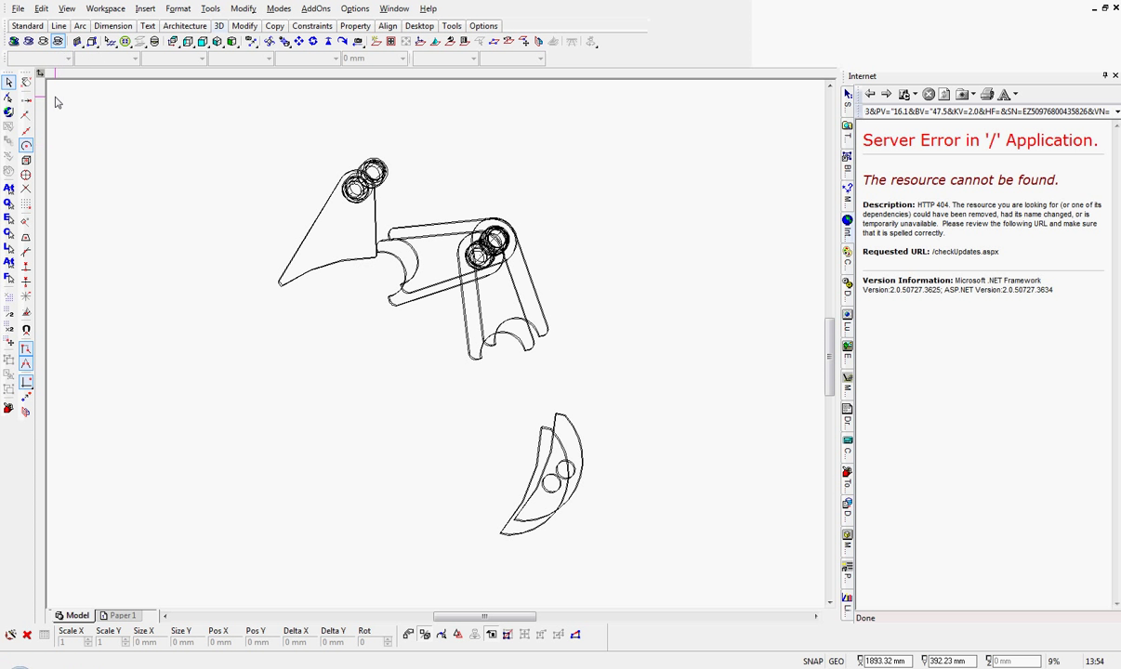
click(43, 43)
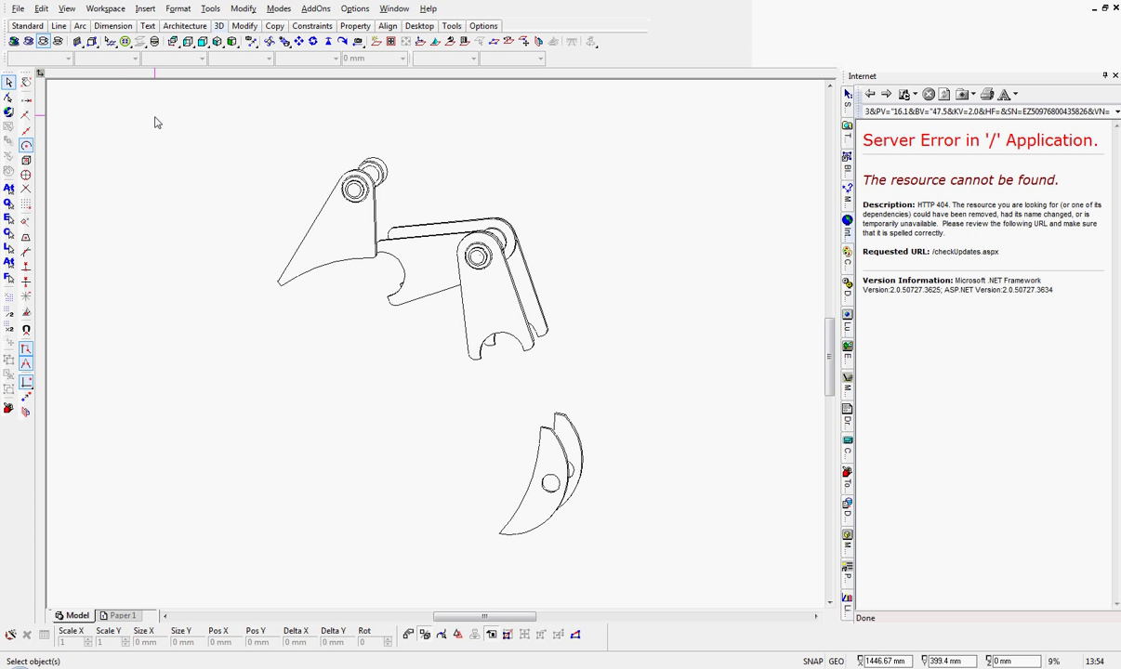
Turn on the visibility of Layer_5 and regenerate the hidden-line display of the model by way of wireframe
click(311, 221)
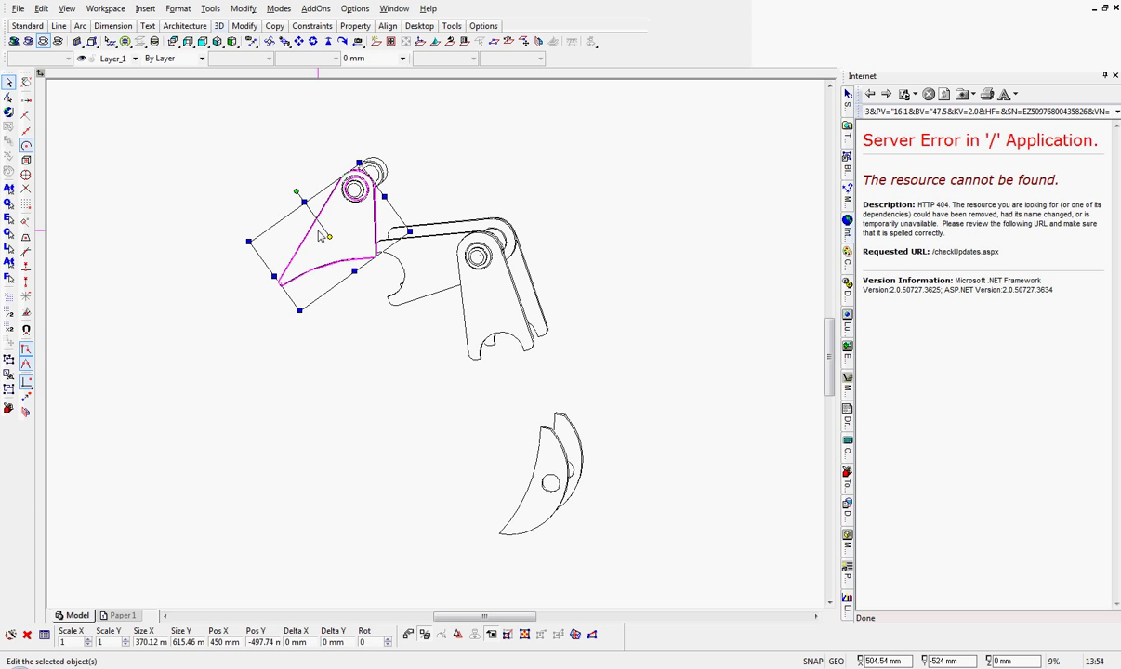
click(136, 59)
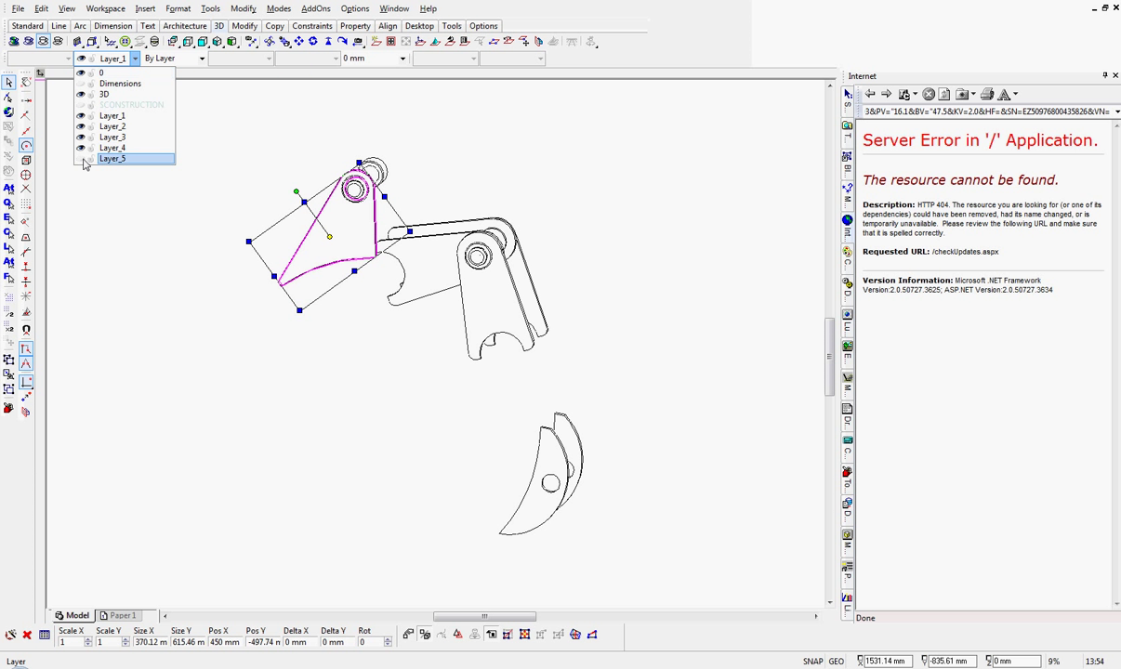
click(104, 209)
click(58, 41)
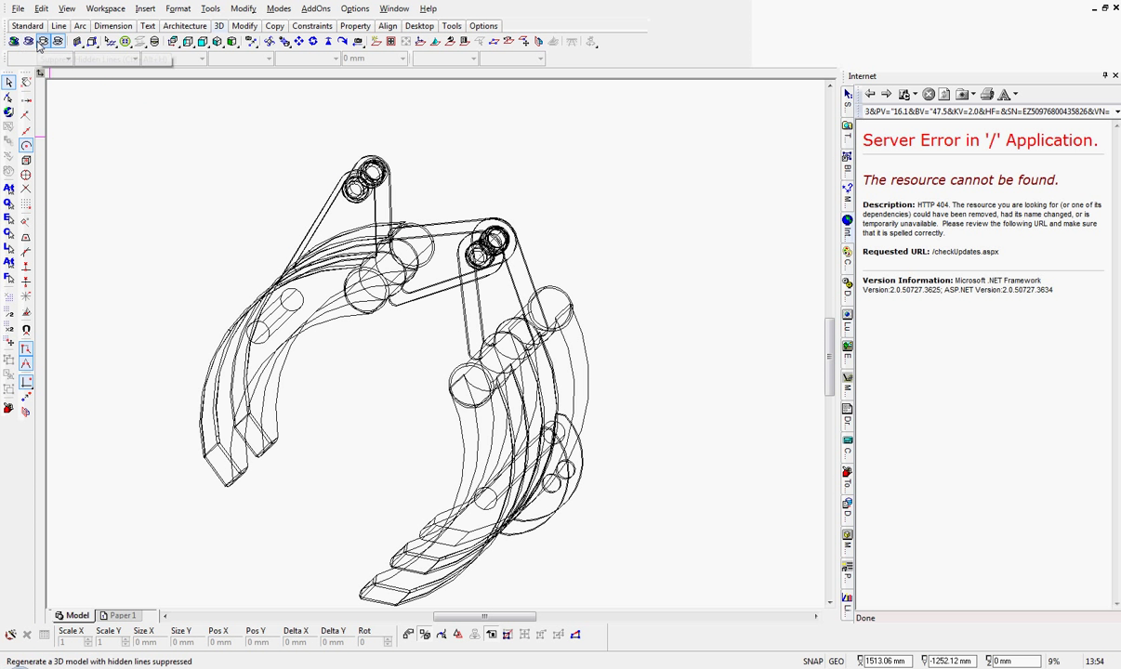
click(43, 42)
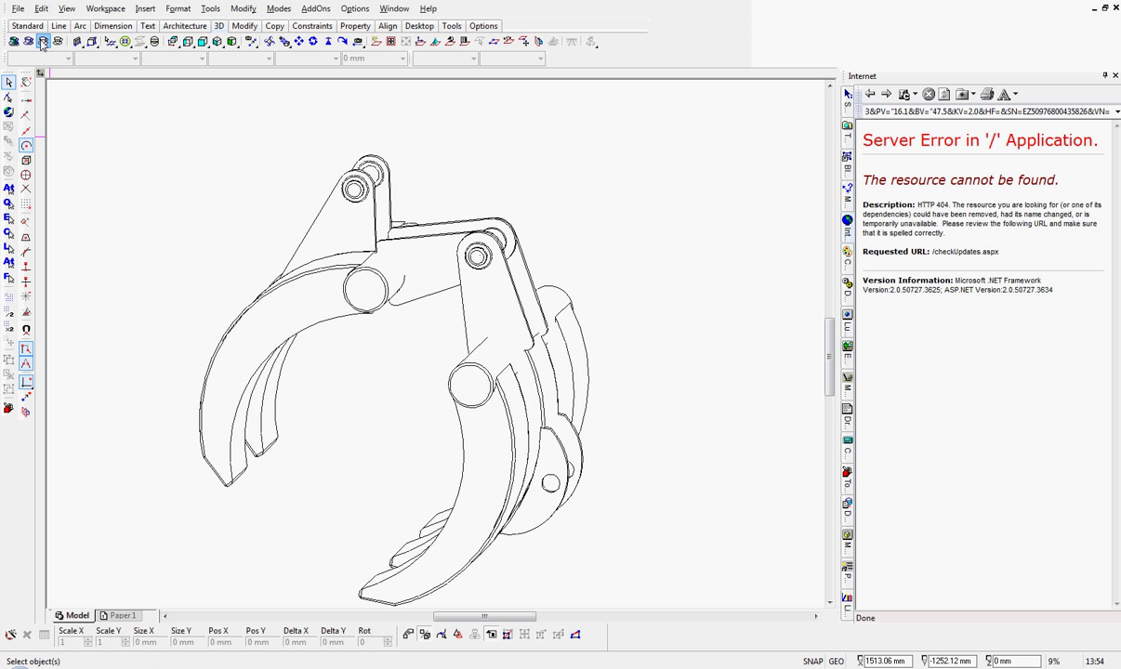
Check the layer of the rear triangular plate and turn off the visibility of Layer_1
click(324, 214)
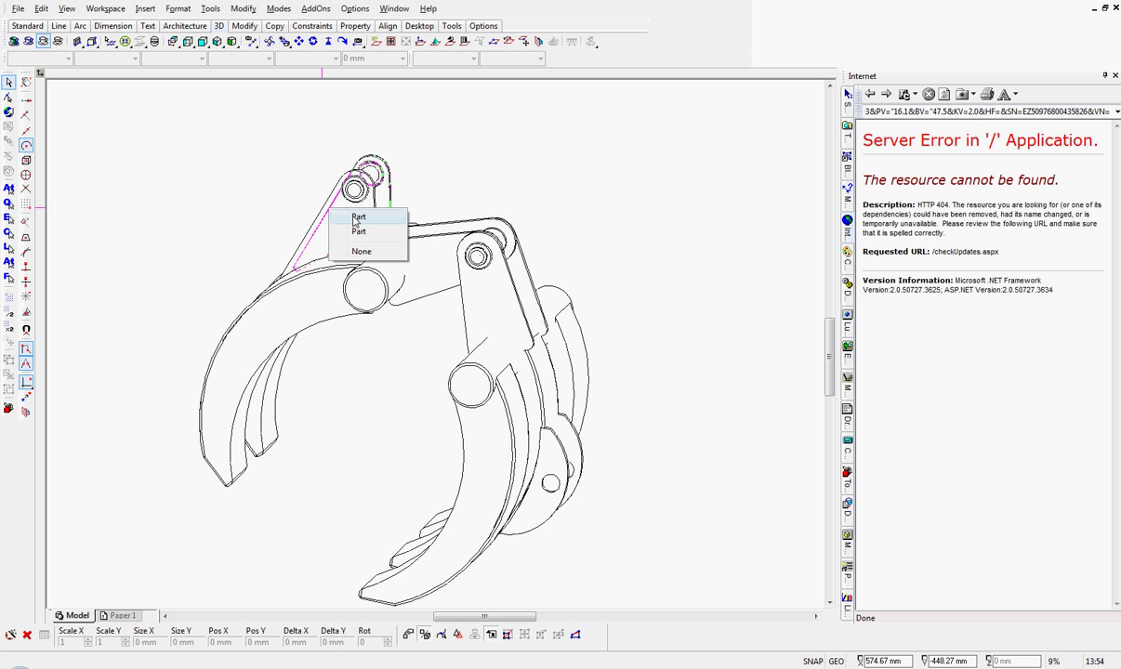
click(358, 218)
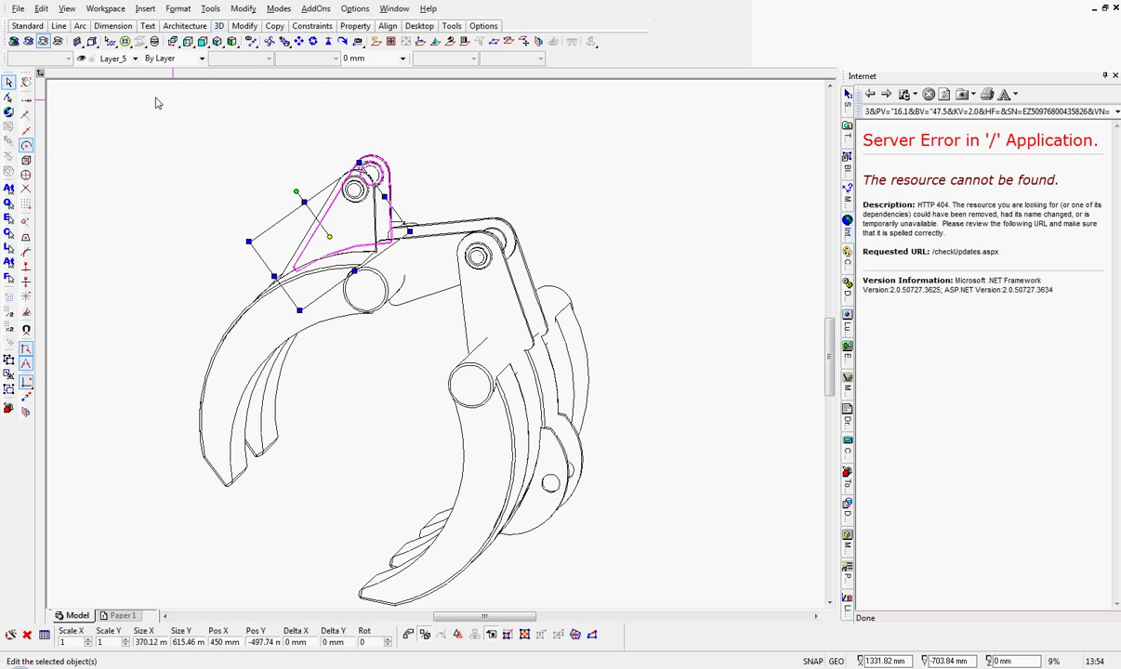
click(134, 59)
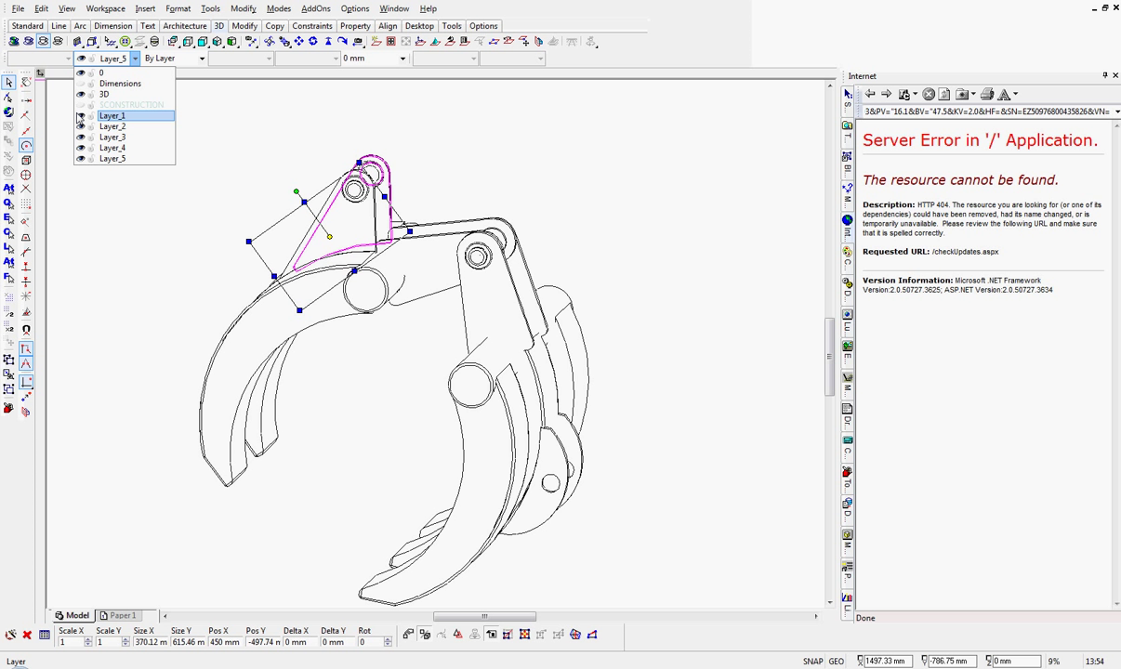
click(82, 115)
click(138, 268)
click(138, 268)
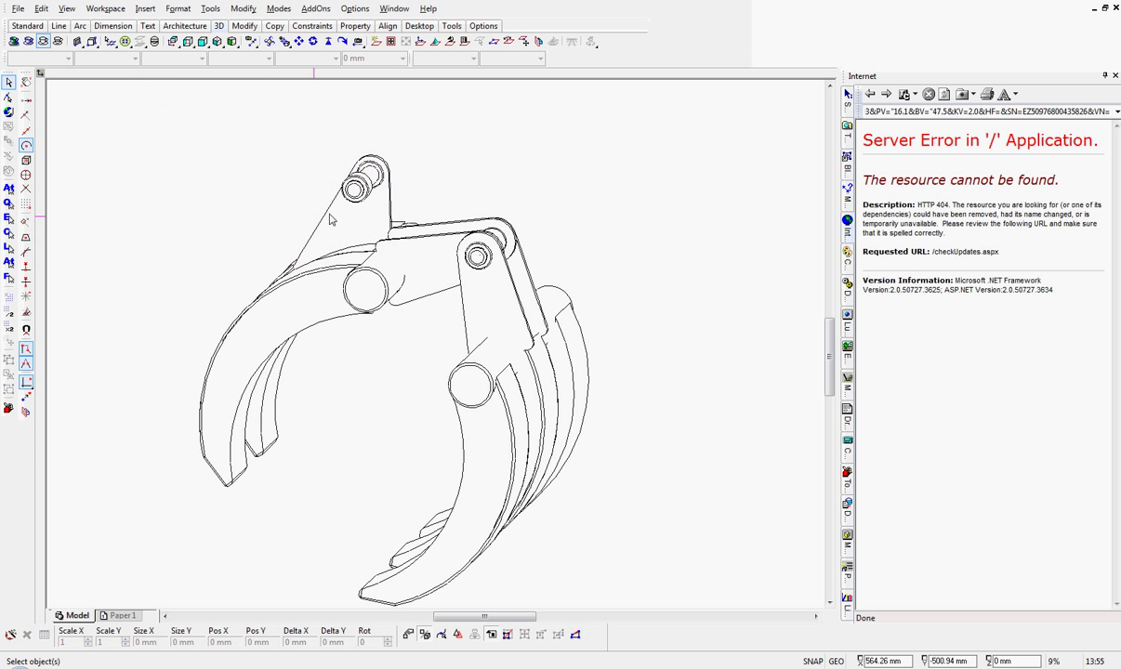
Assign the remaining rear triangular plate at the upper pivot to Layer_1
click(390, 193)
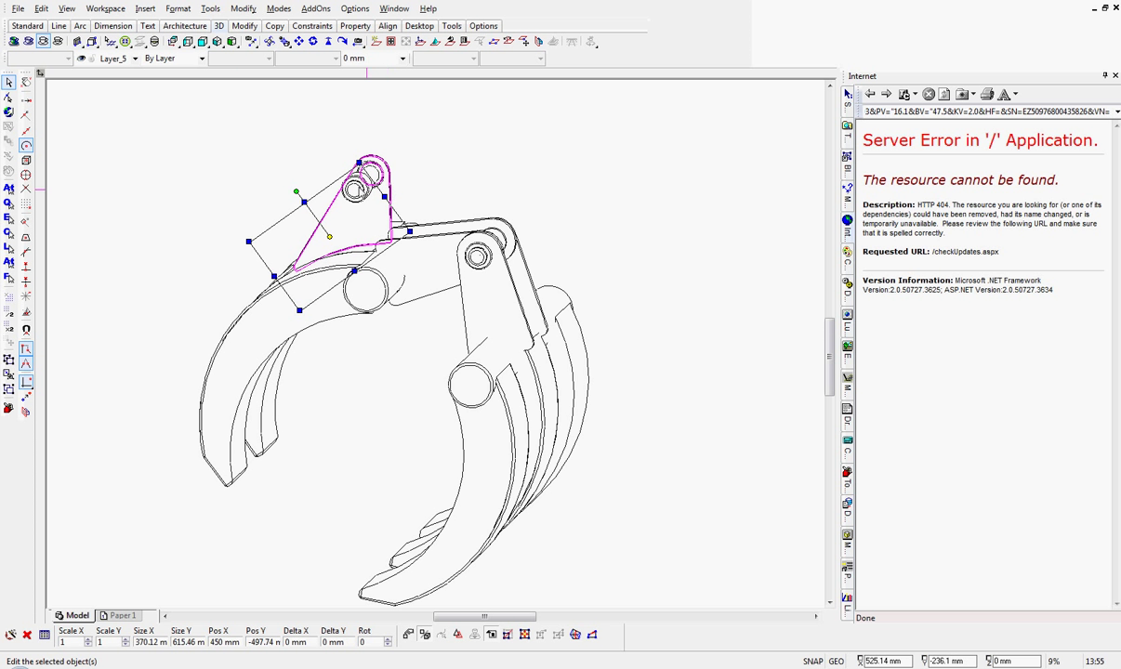
click(136, 59)
click(111, 116)
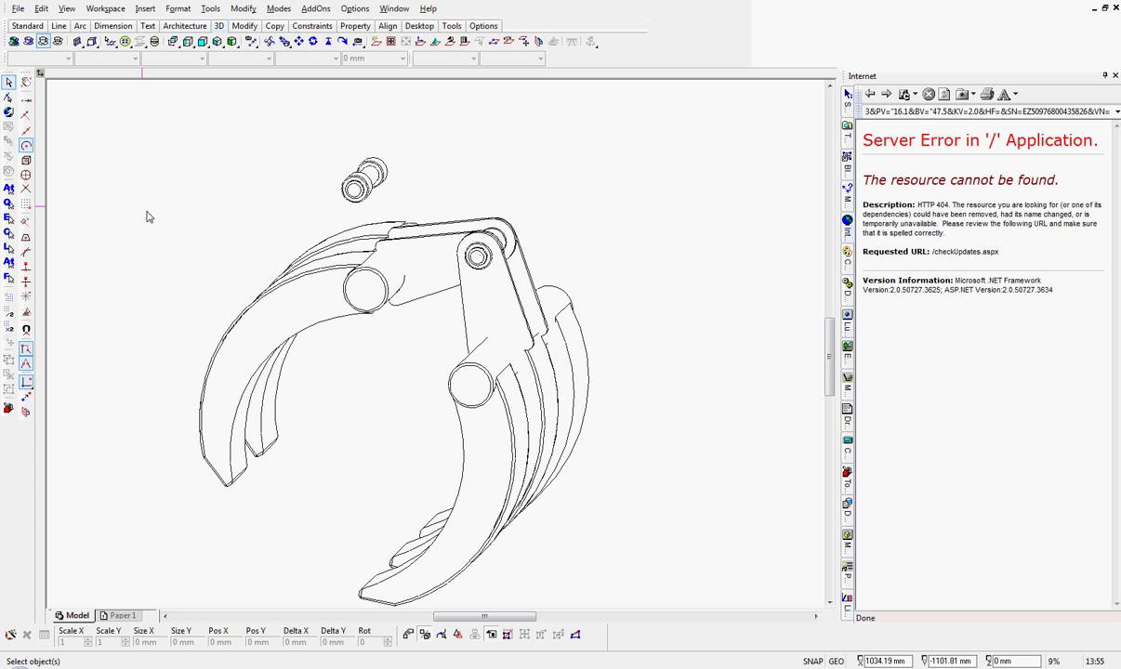
Assign the front claw of the two-claw side to Layer_2
click(244, 324)
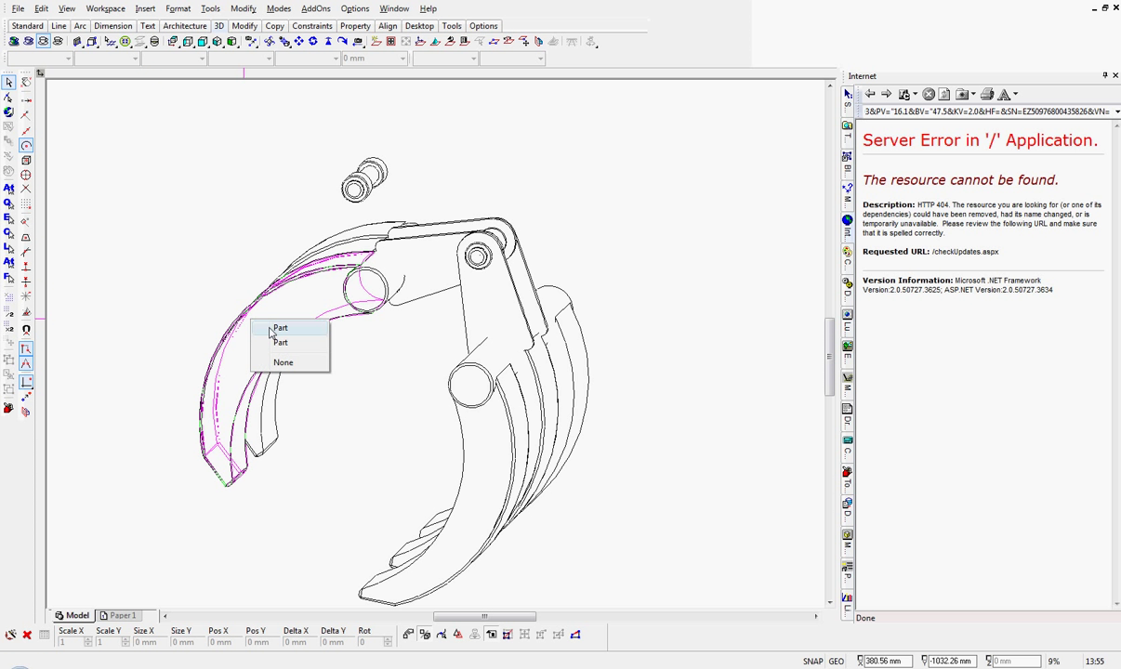
click(272, 330)
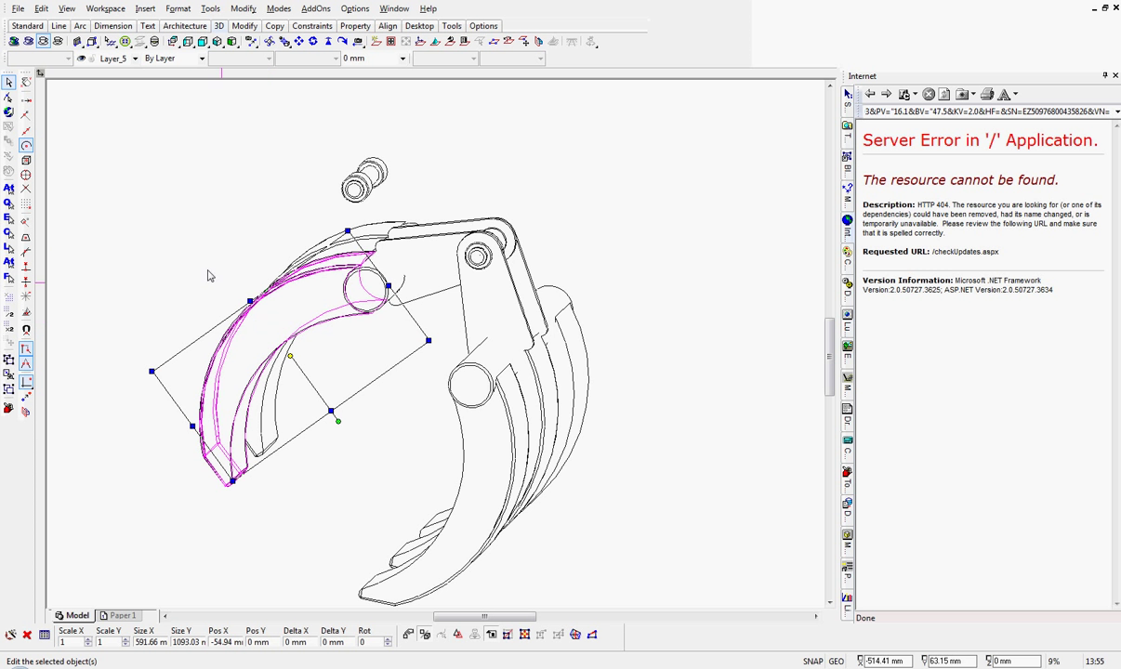
click(134, 58)
click(111, 127)
key(Escape)
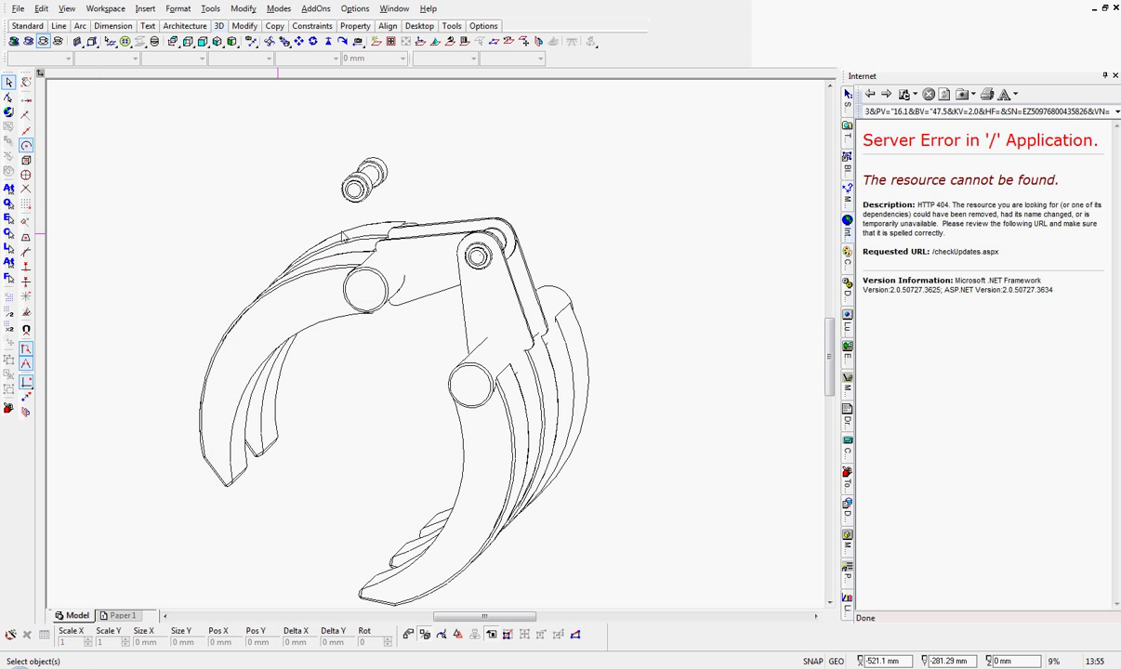
Assign the rear claw of the two-claw side to Layer_2
click(336, 247)
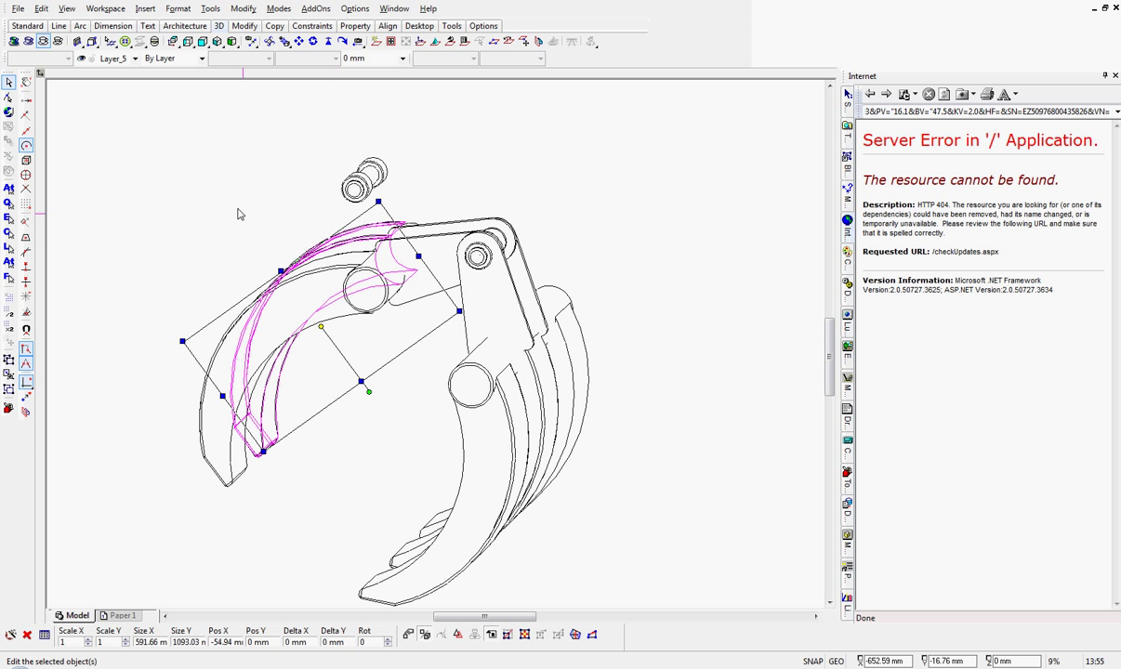
click(135, 57)
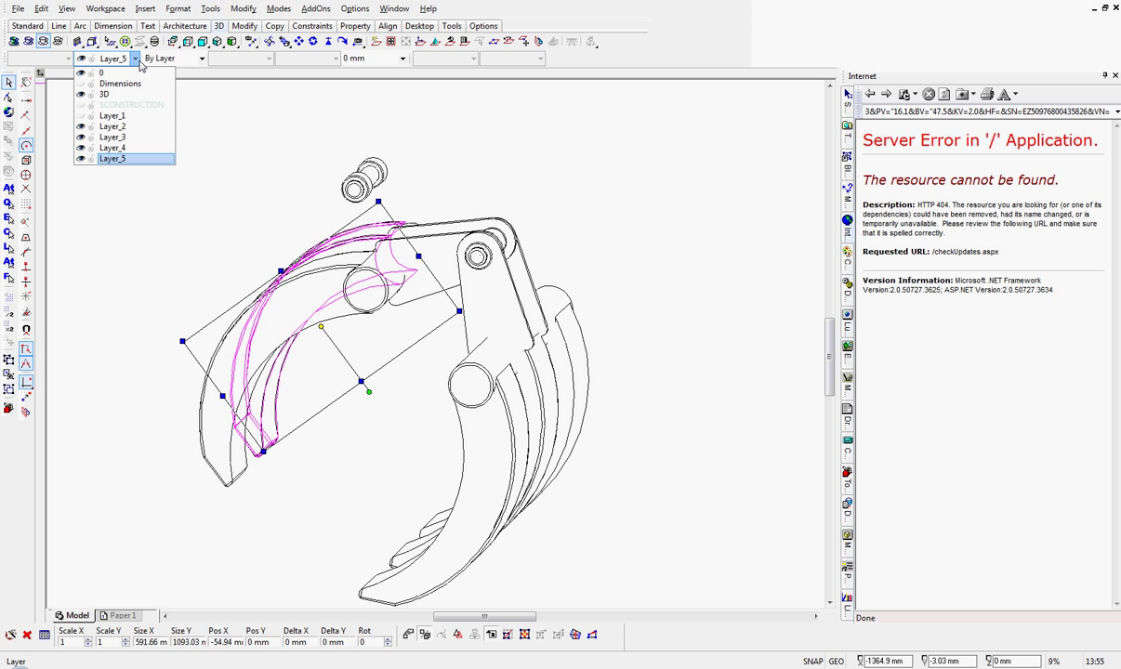
click(113, 128)
click(104, 173)
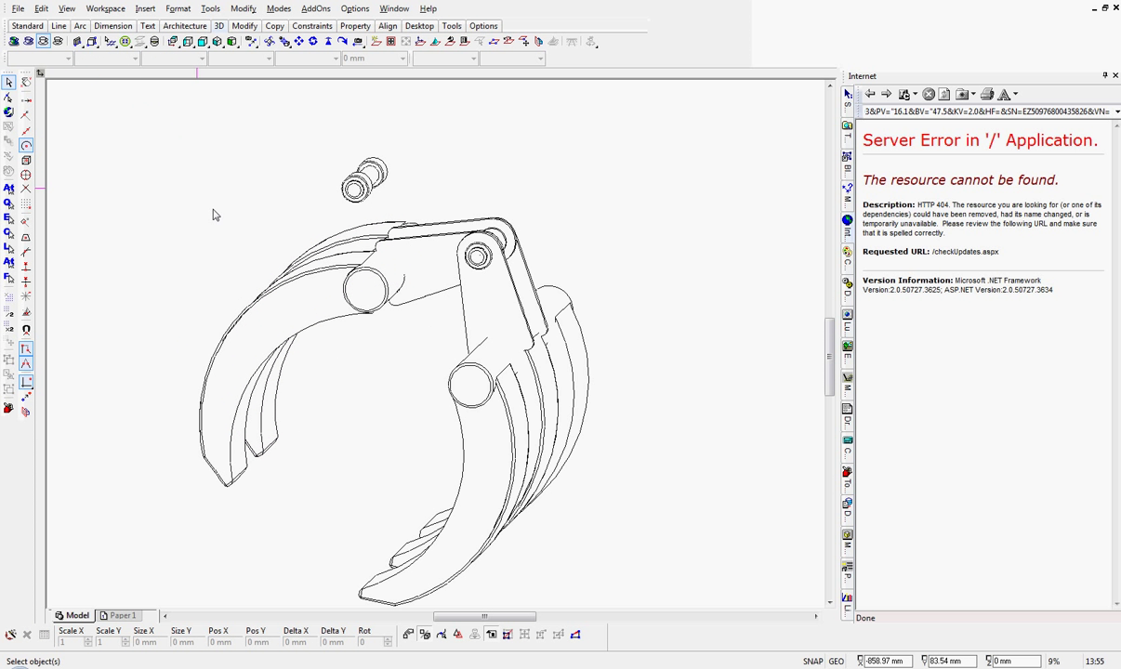
Turn off the visibility of Layer_2 and regenerate the hidden-line display of the remaining parts
click(309, 268)
click(348, 290)
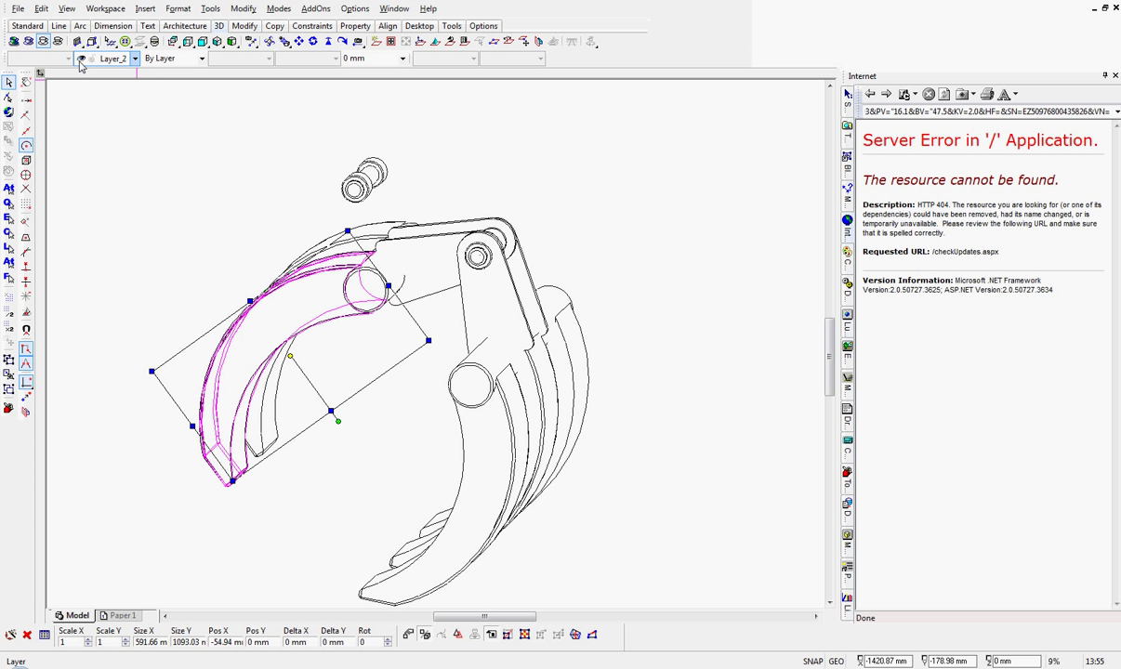
click(120, 167)
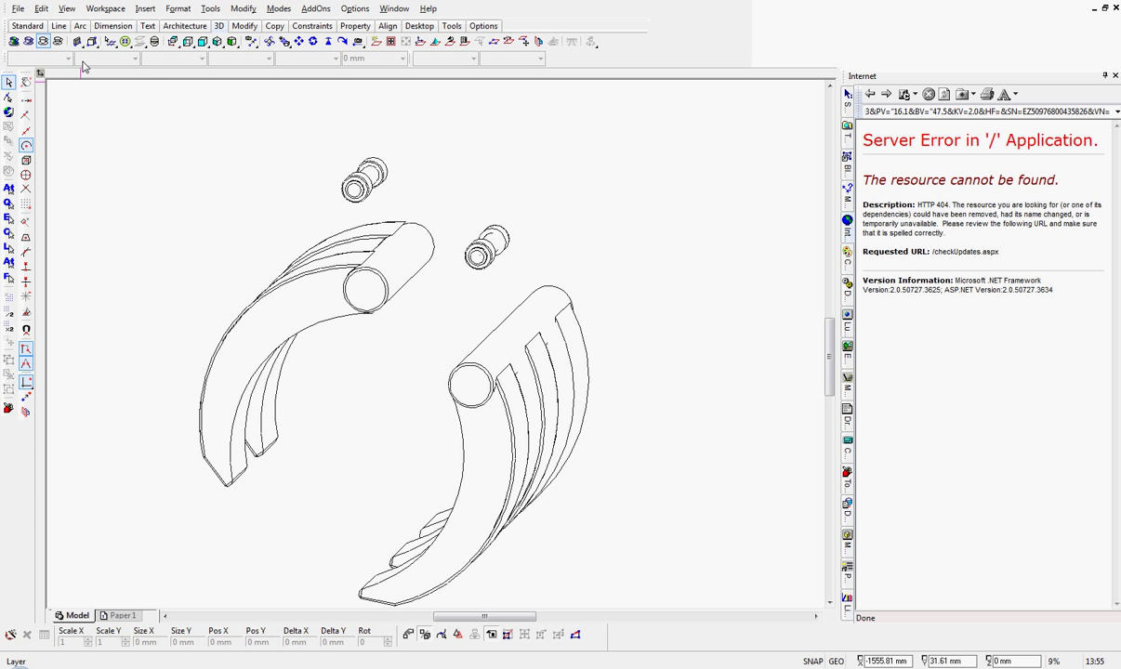
click(57, 42)
click(42, 41)
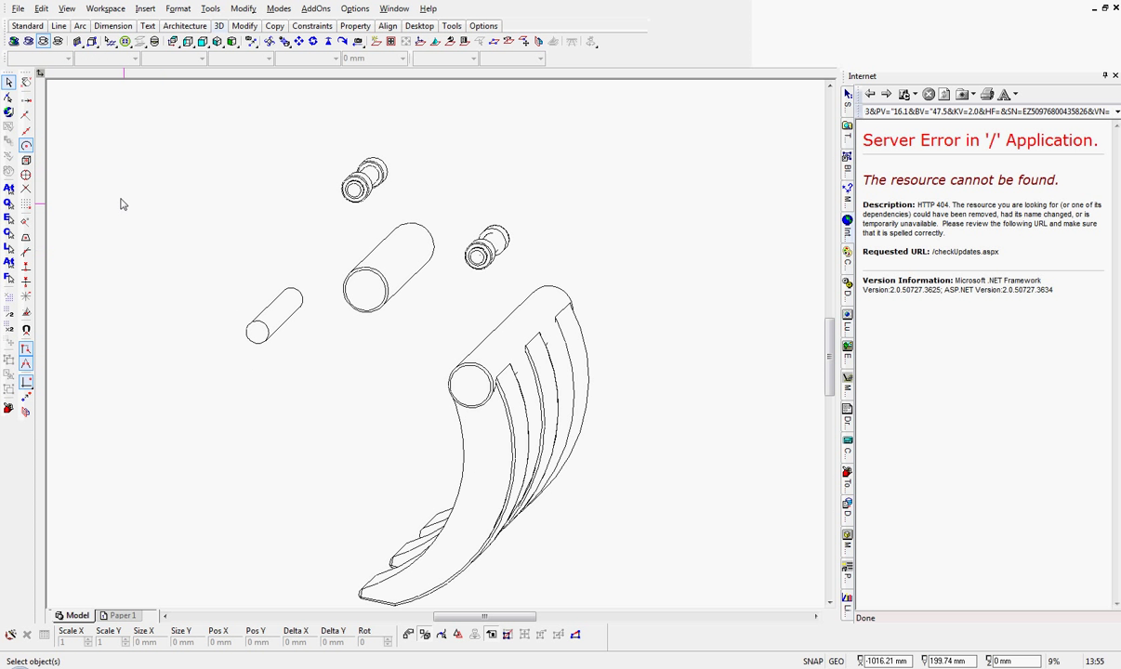
Assign the rearmost claw of the three-claw side to Layer_3
click(588, 400)
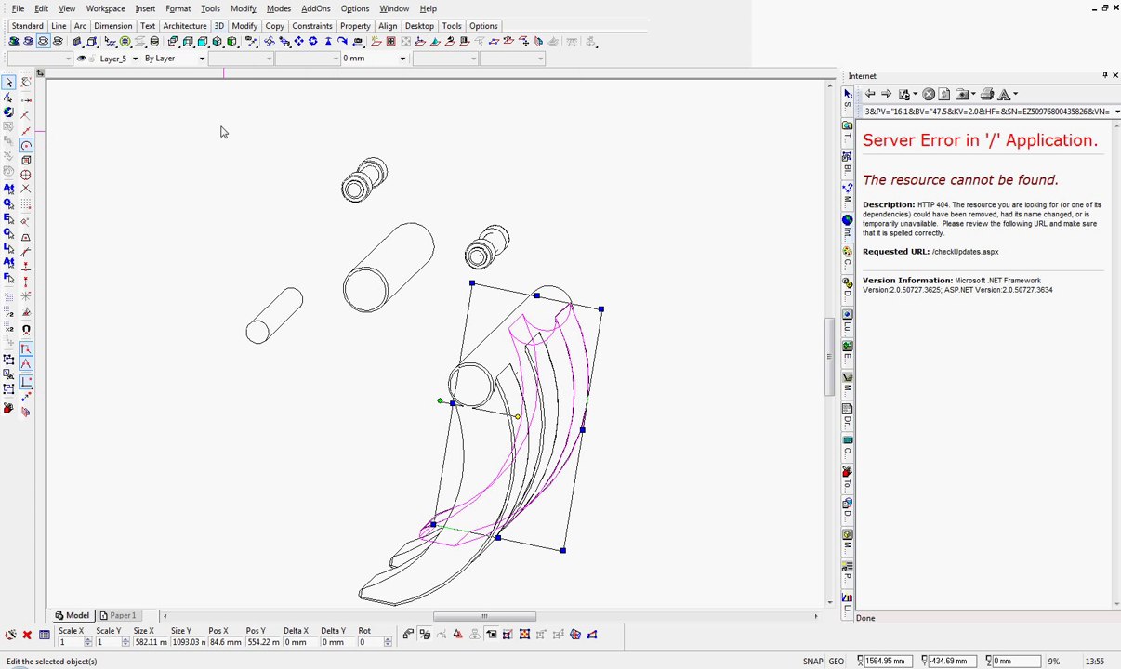
click(135, 58)
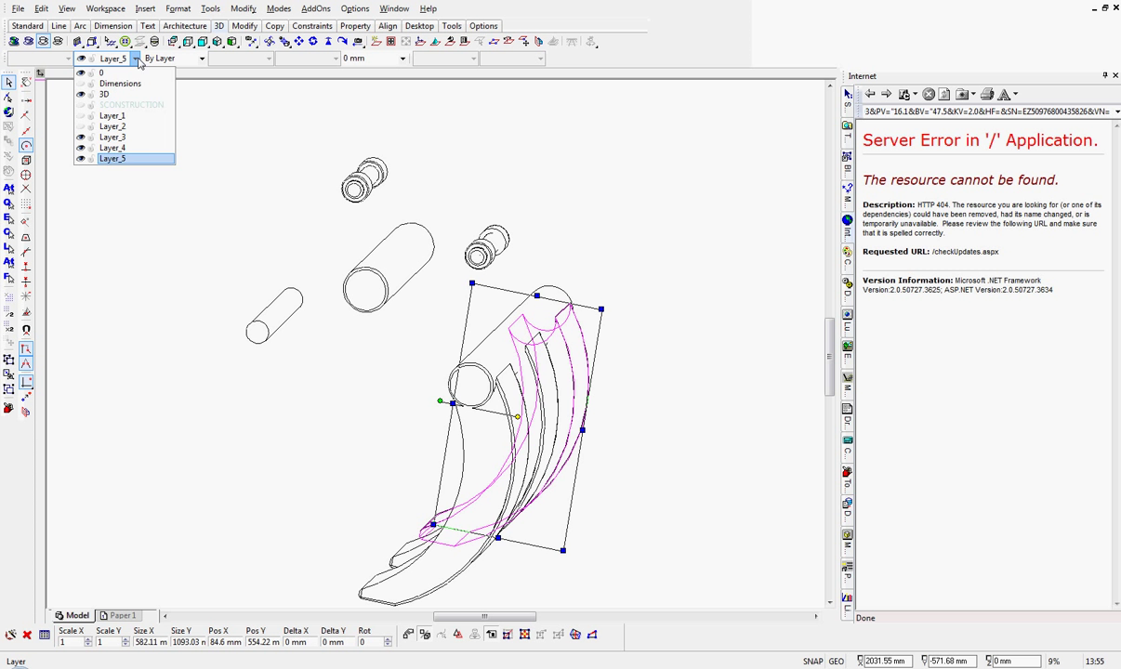
click(115, 138)
click(170, 240)
Assign the front claw of the three-claw side to Layer_3
click(388, 561)
click(126, 58)
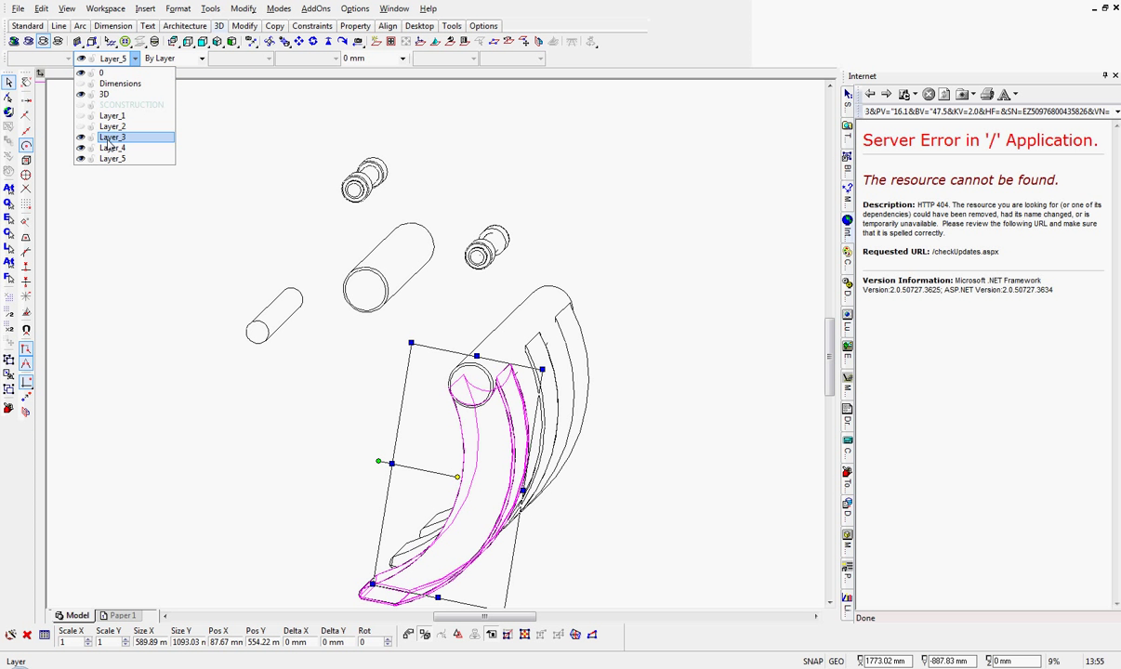
click(111, 138)
click(624, 479)
Assign the middle claw of the three-claw side to Layer_3
click(556, 446)
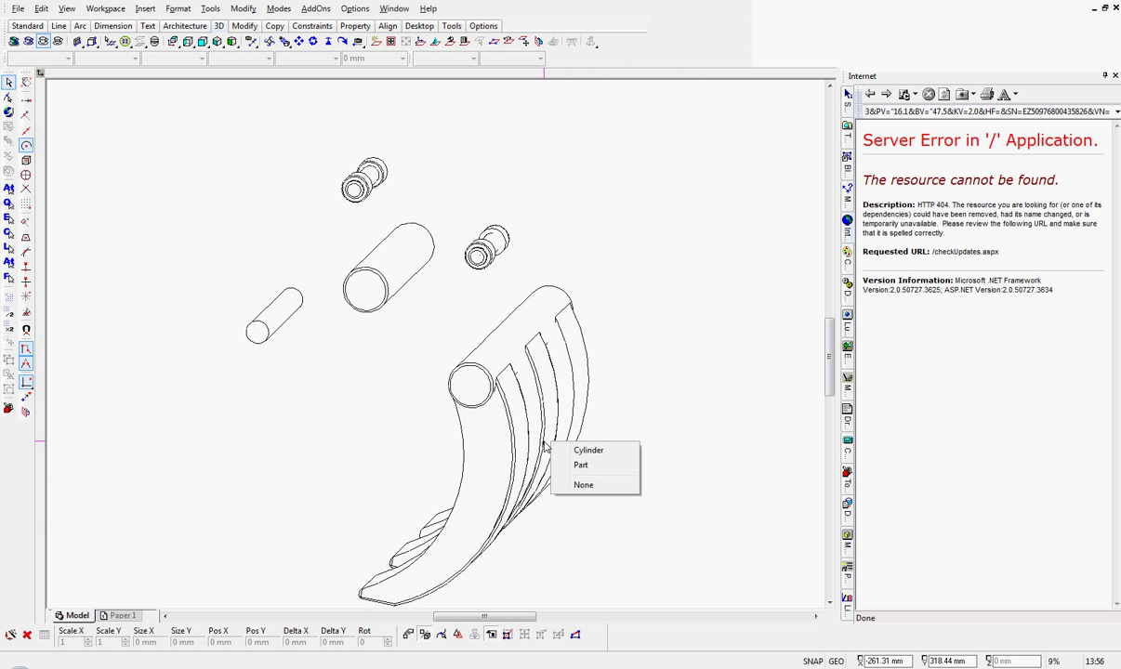
click(589, 475)
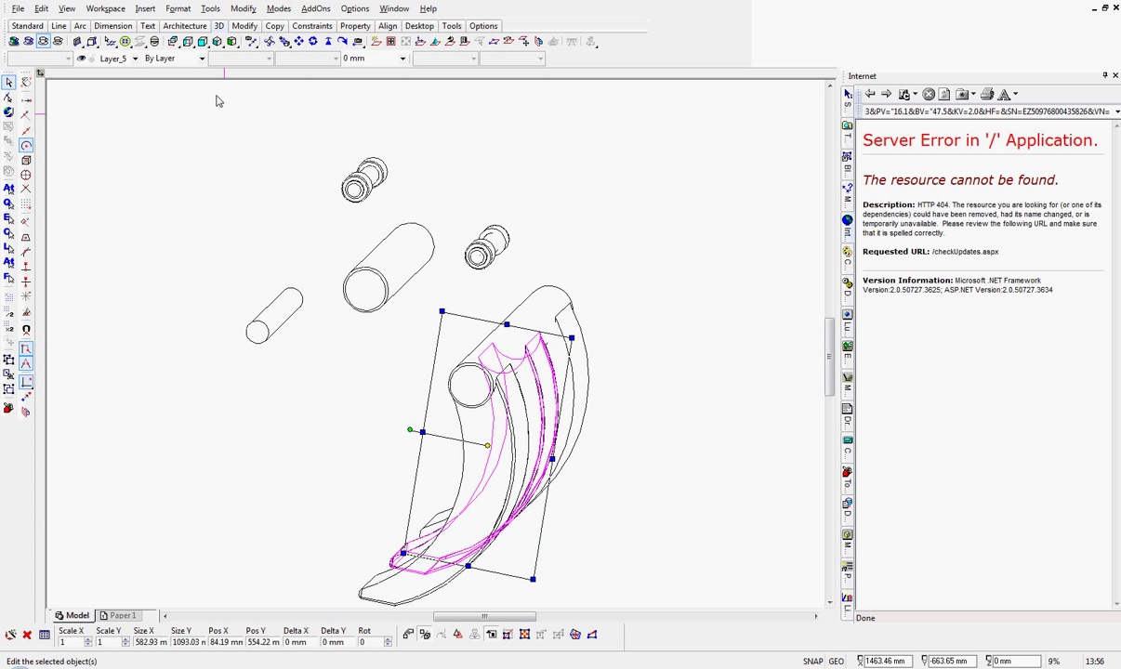
click(142, 60)
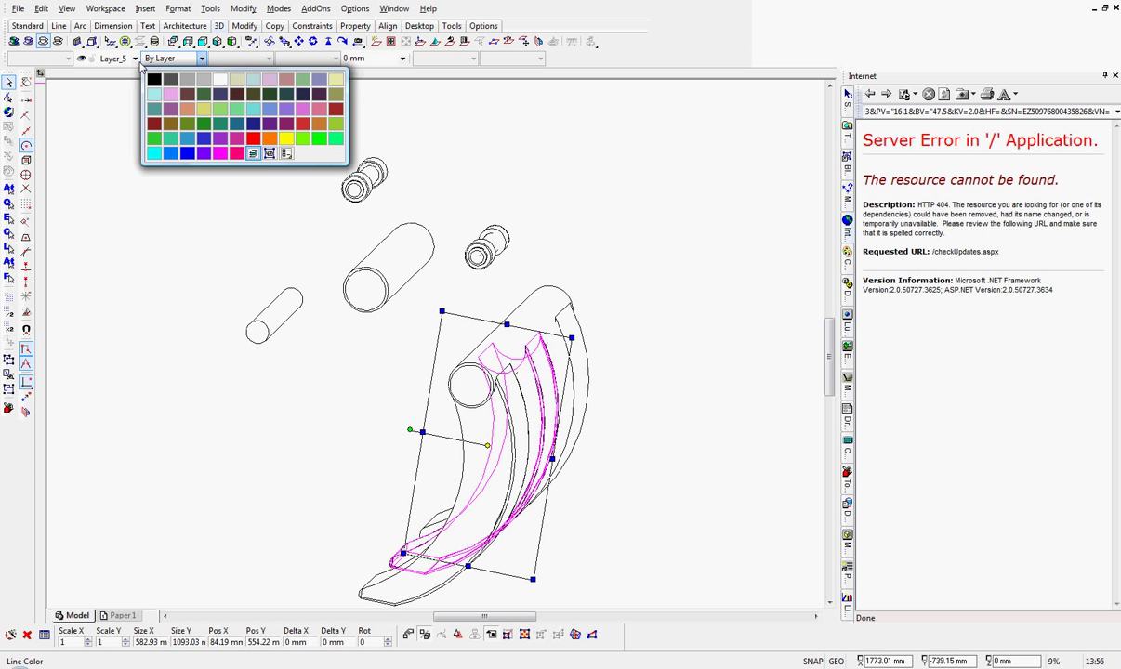
click(123, 102)
click(134, 58)
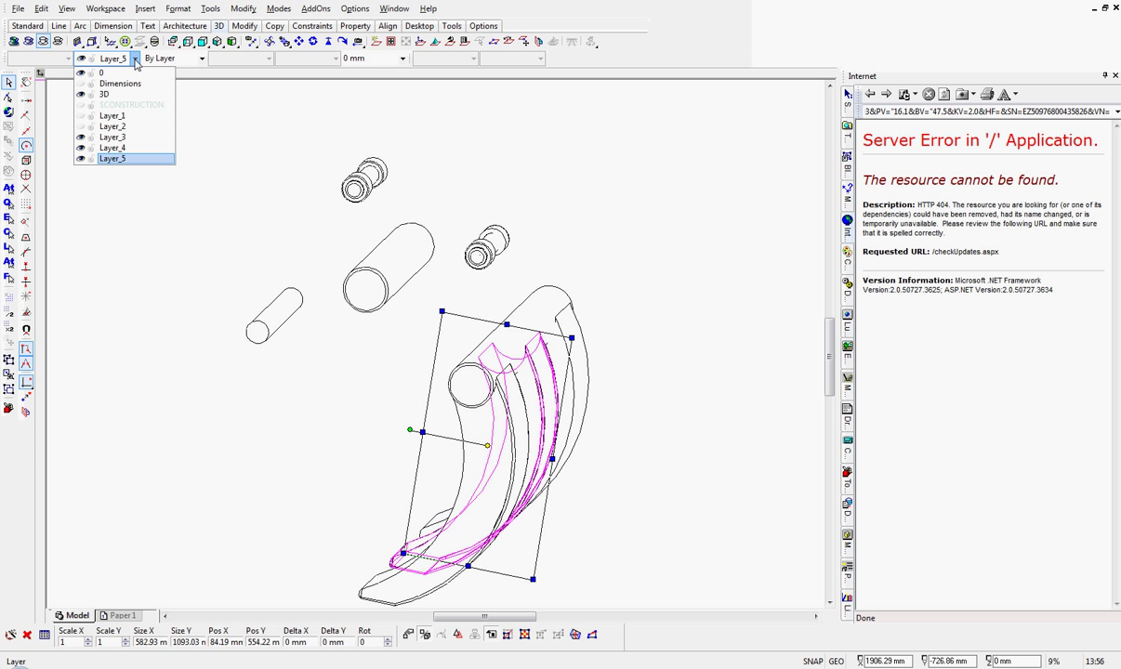
click(113, 137)
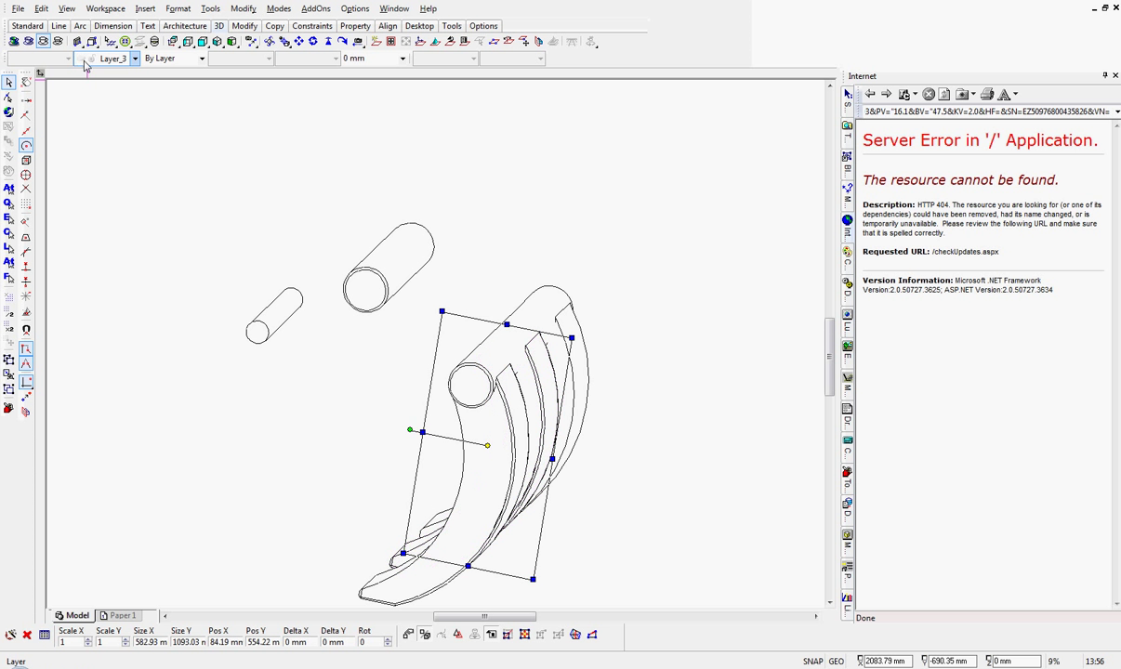
Turn off the visibility of Layer_3 and regenerate the hidden-line display so only the tubes and rods are drawn
click(149, 182)
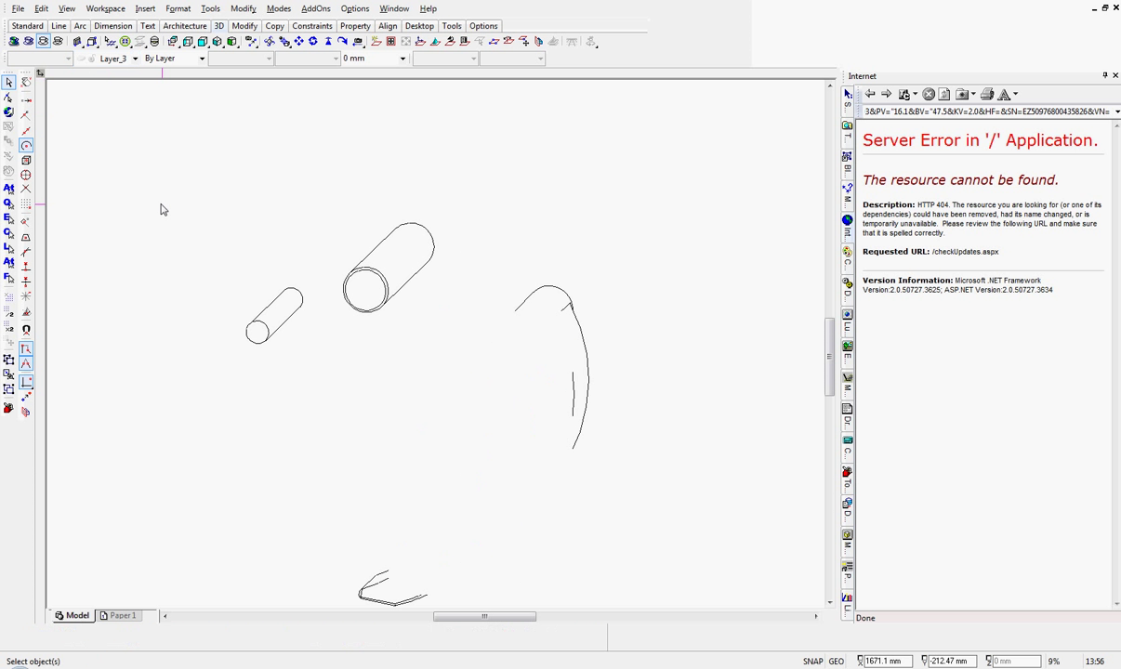
click(58, 42)
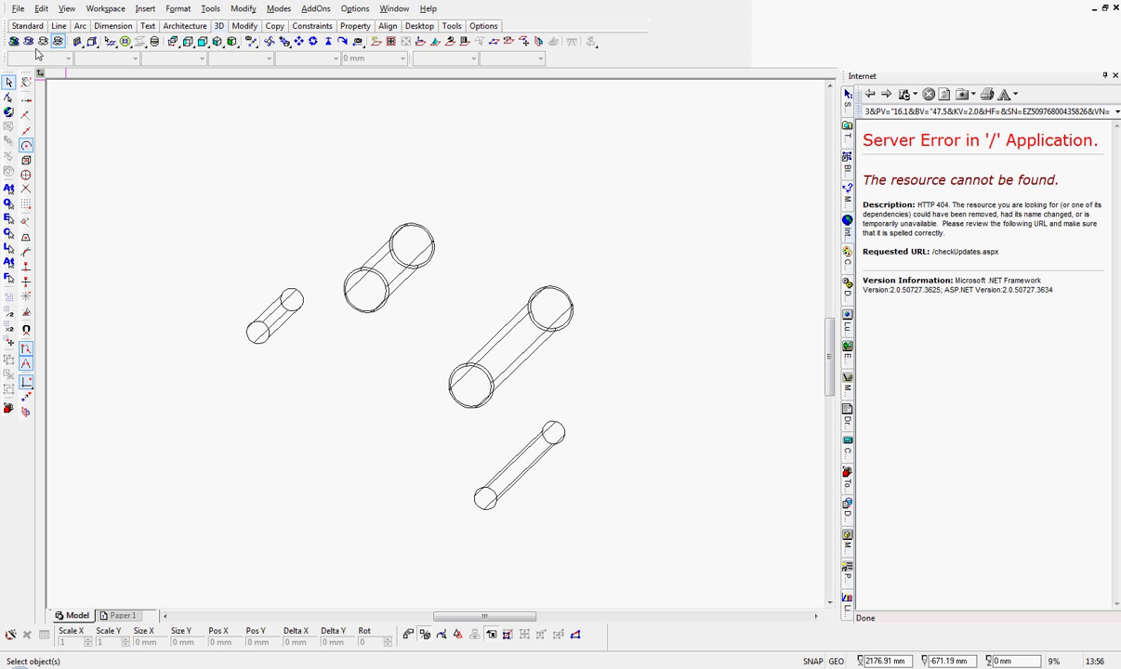
click(43, 41)
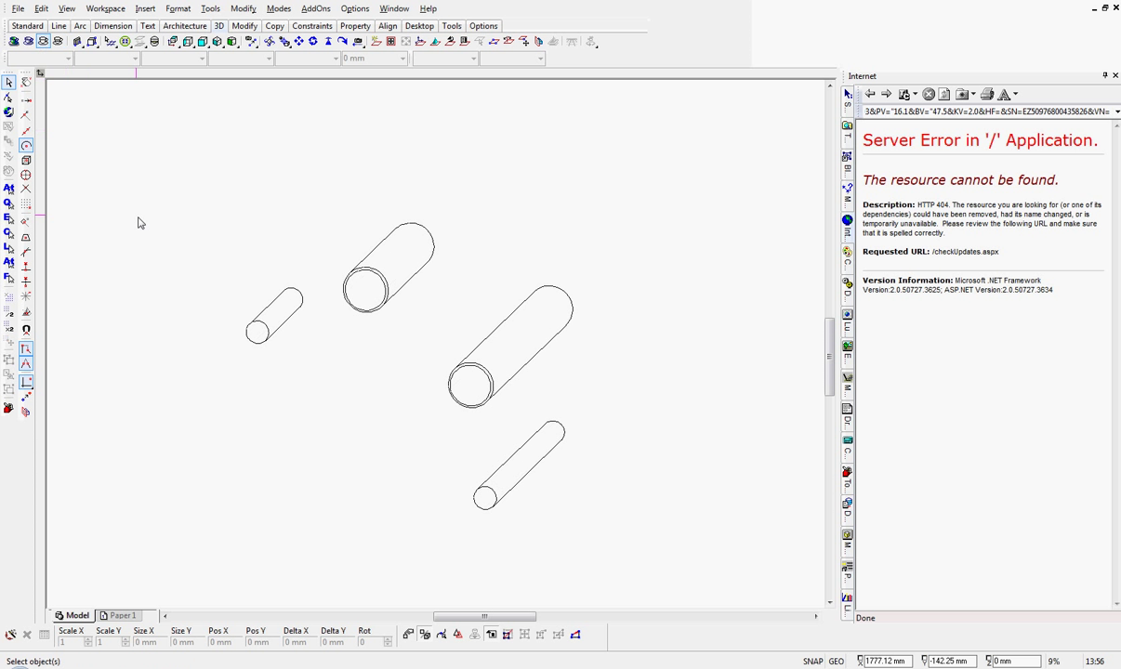
Turn the visibility of Layer_1, Layer_2 and Layer_3 back on and regenerate the hidden-line display of the whole grapple
click(246, 327)
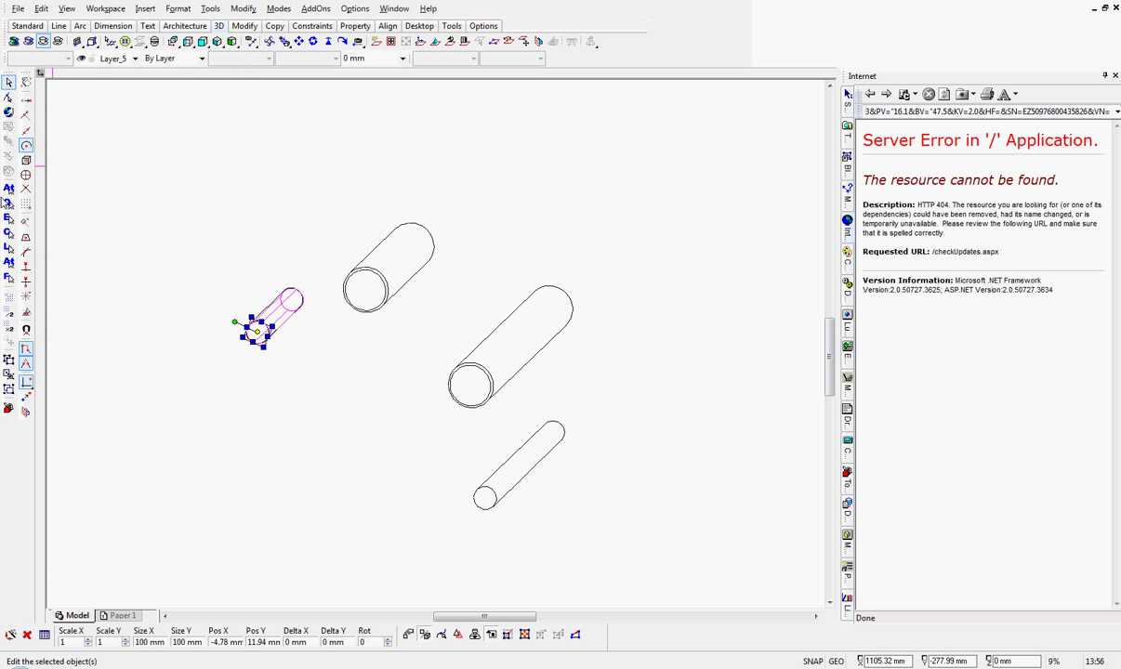
click(135, 58)
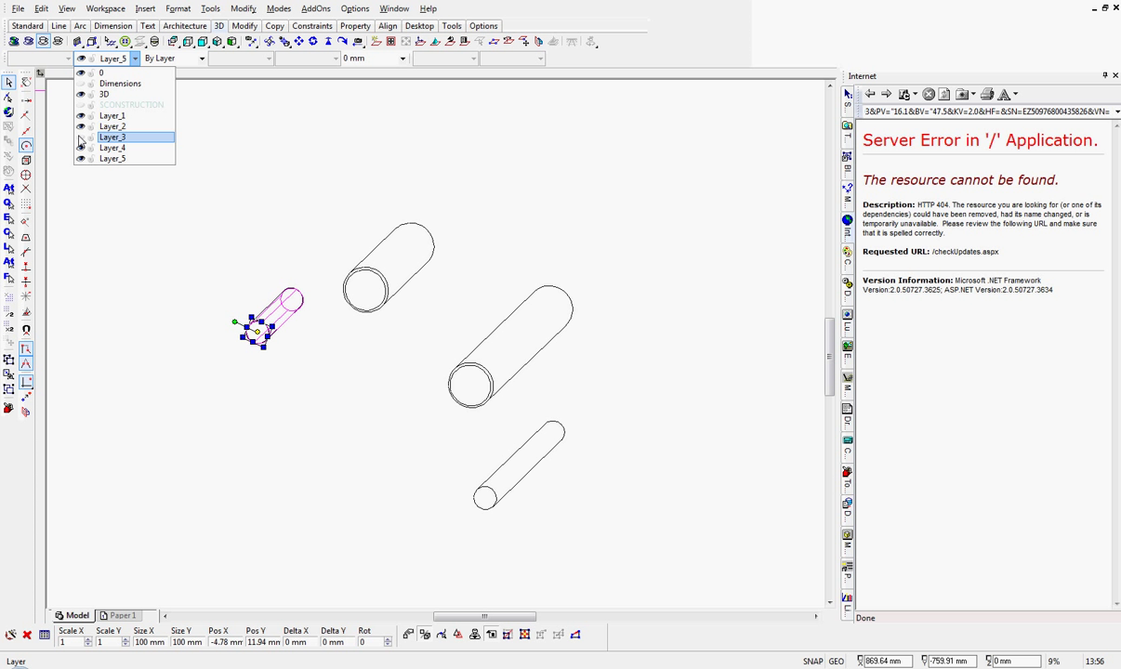
click(85, 219)
click(58, 42)
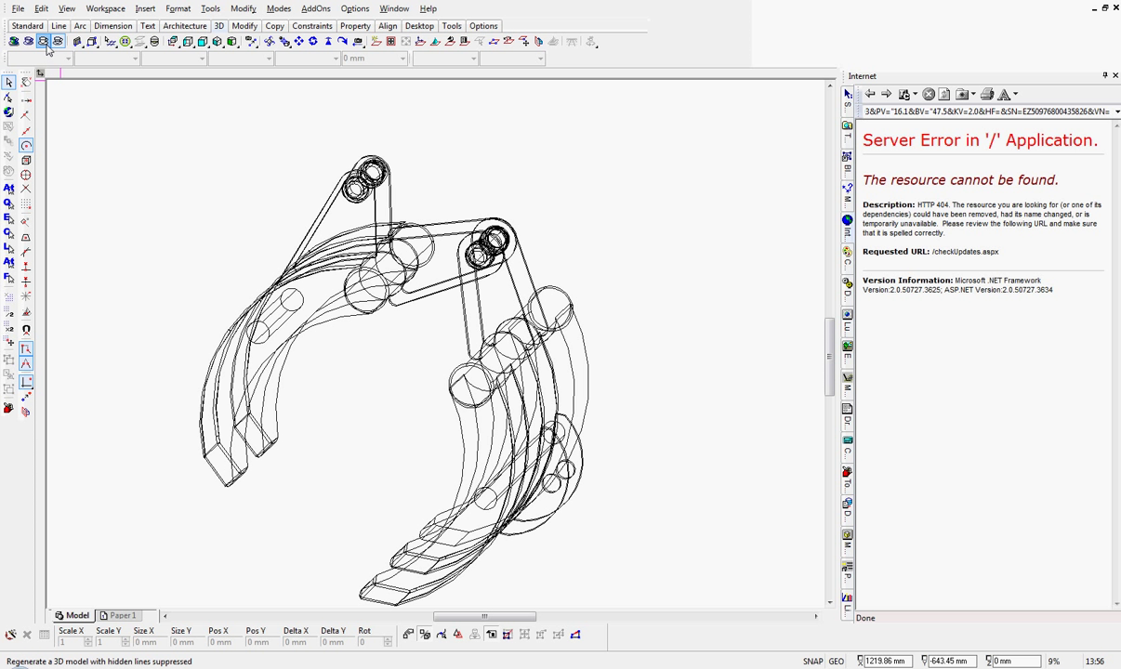
click(44, 41)
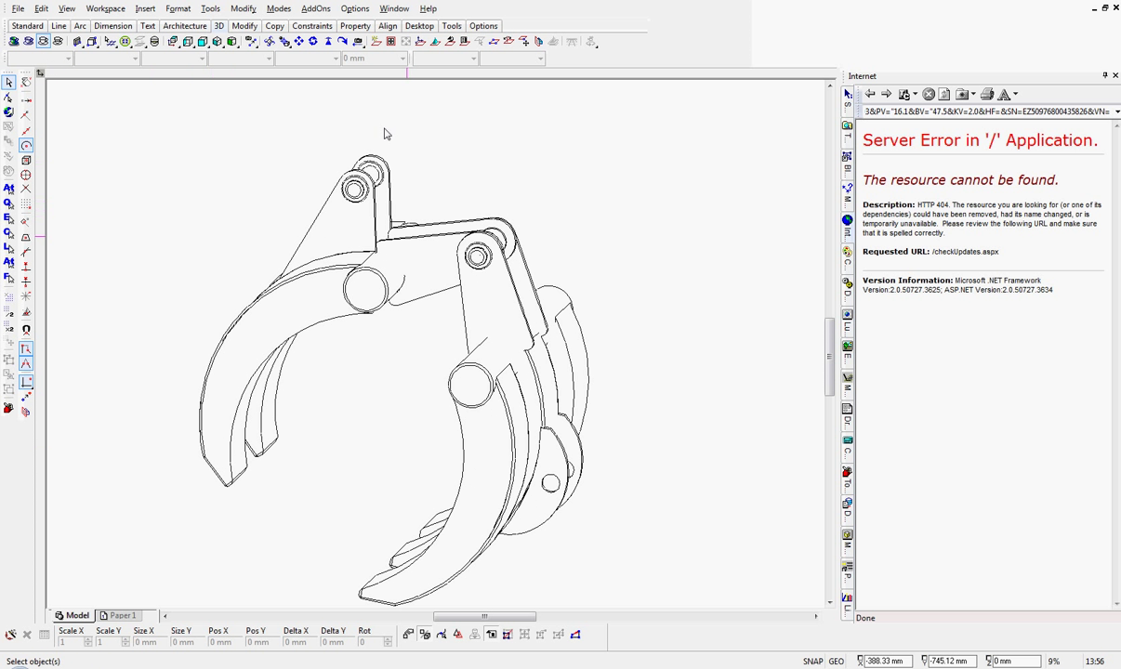
Assign the outer crescent-shaped plate with a hole on the back of the three-claw side to Layer_4
click(269, 42)
click(285, 42)
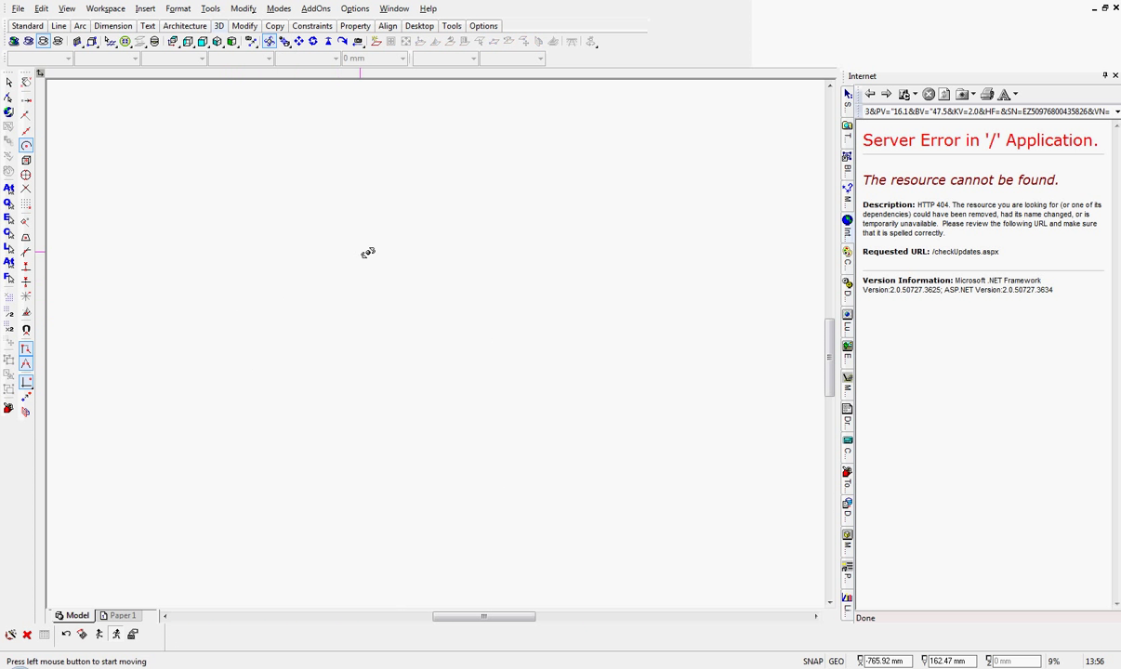
mouse_move(420, 262)
mouse_down()
mouse_move(479, 239)
mouse_move(529, 265)
mouse_move(549, 258)
mouse_move(446, 362)
mouse_up()
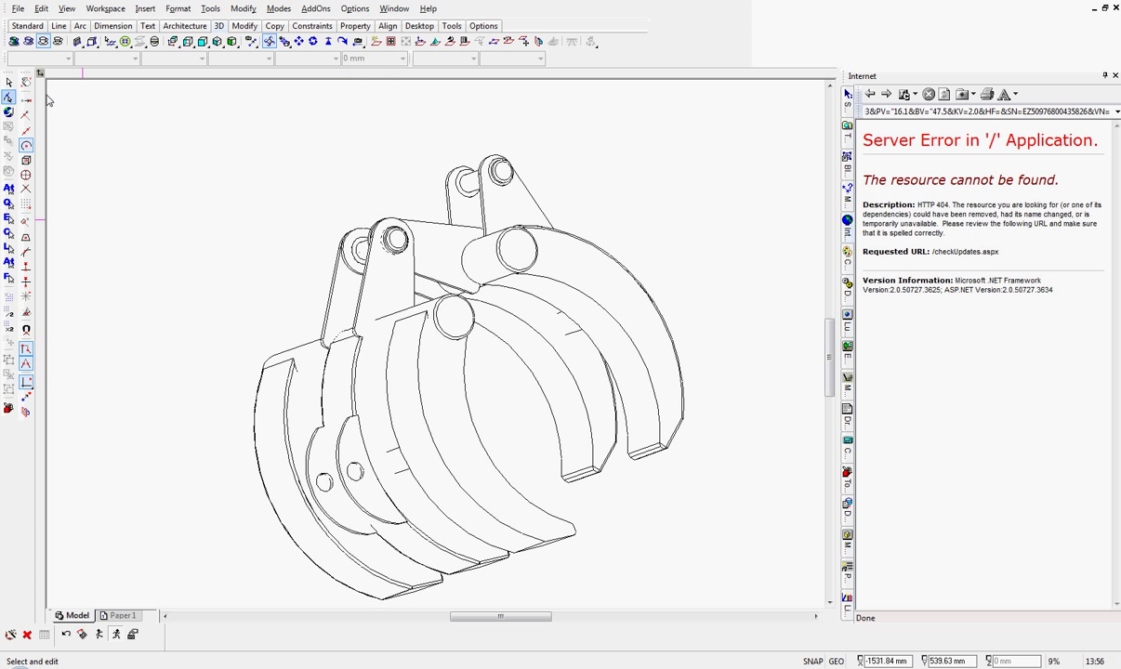
click(9, 82)
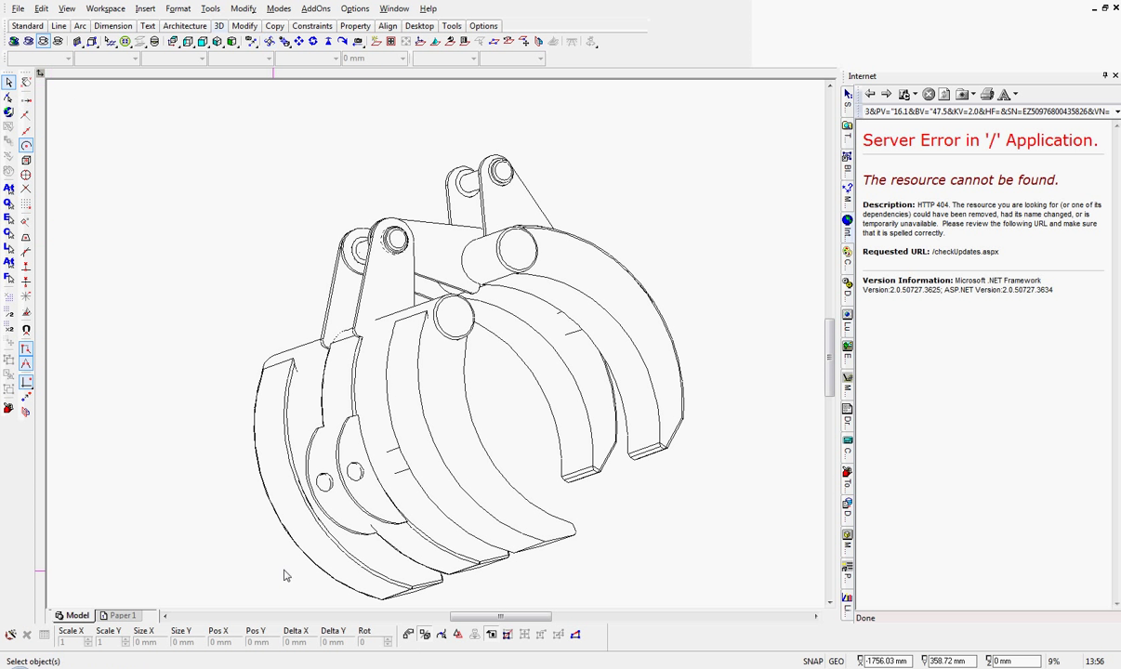
click(315, 455)
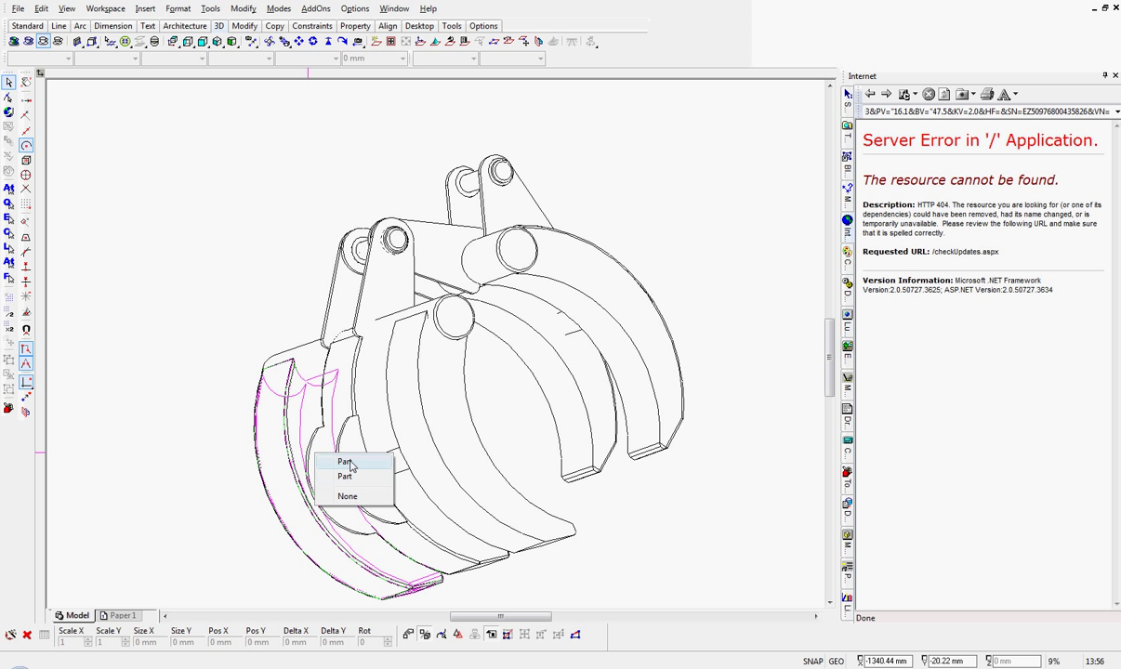
click(345, 477)
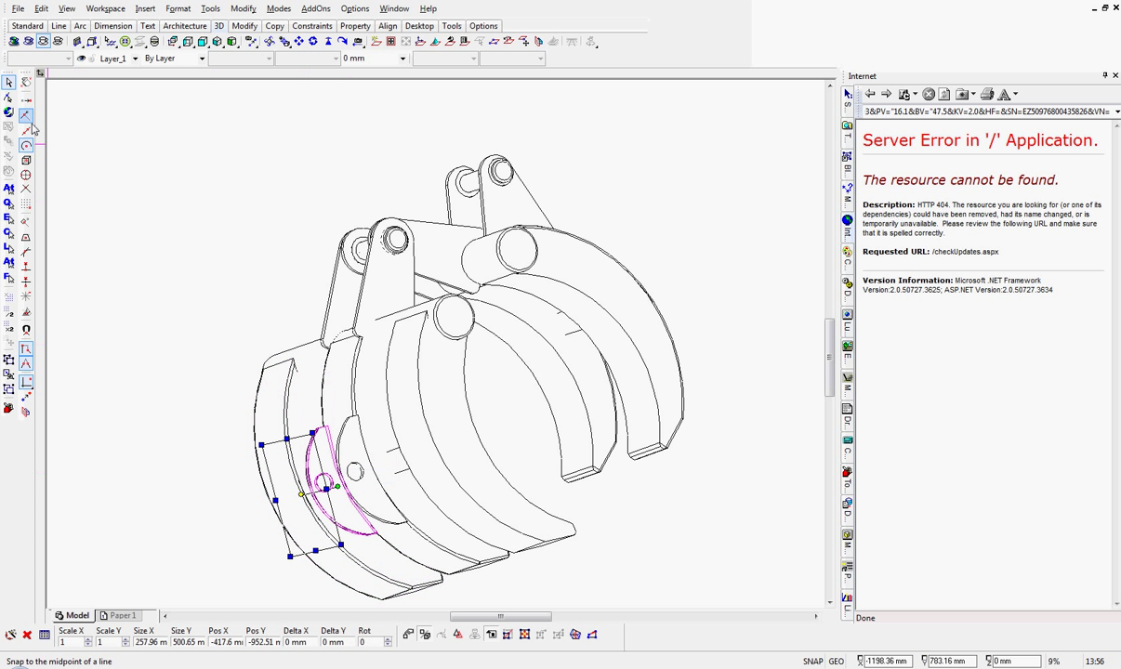
click(135, 59)
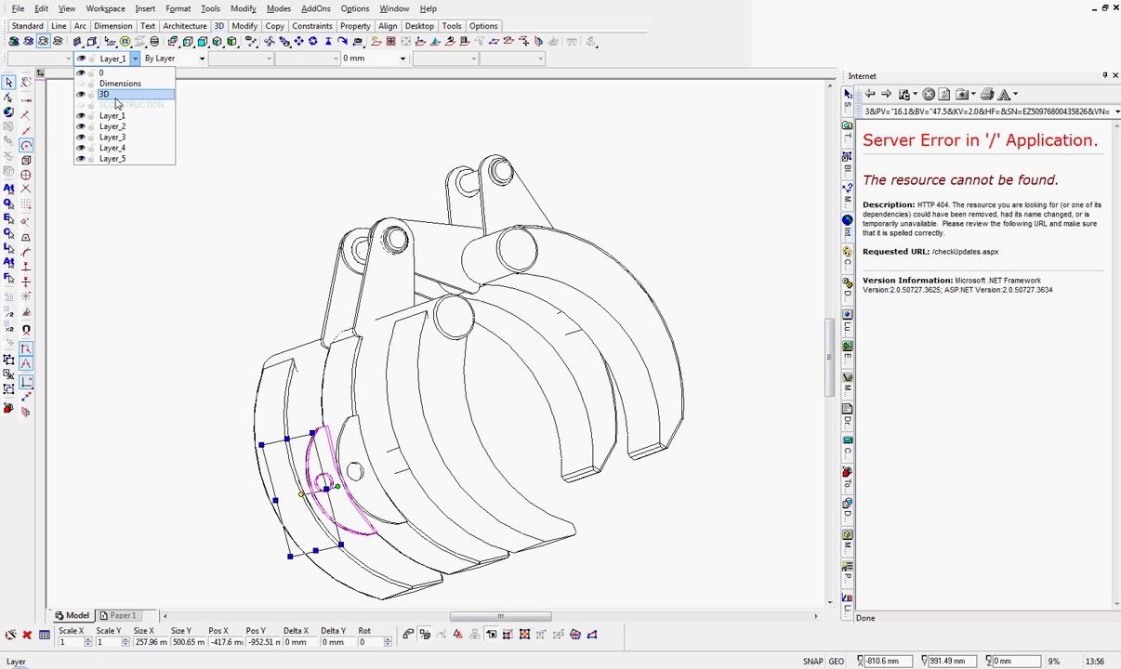
click(110, 146)
key(Escape)
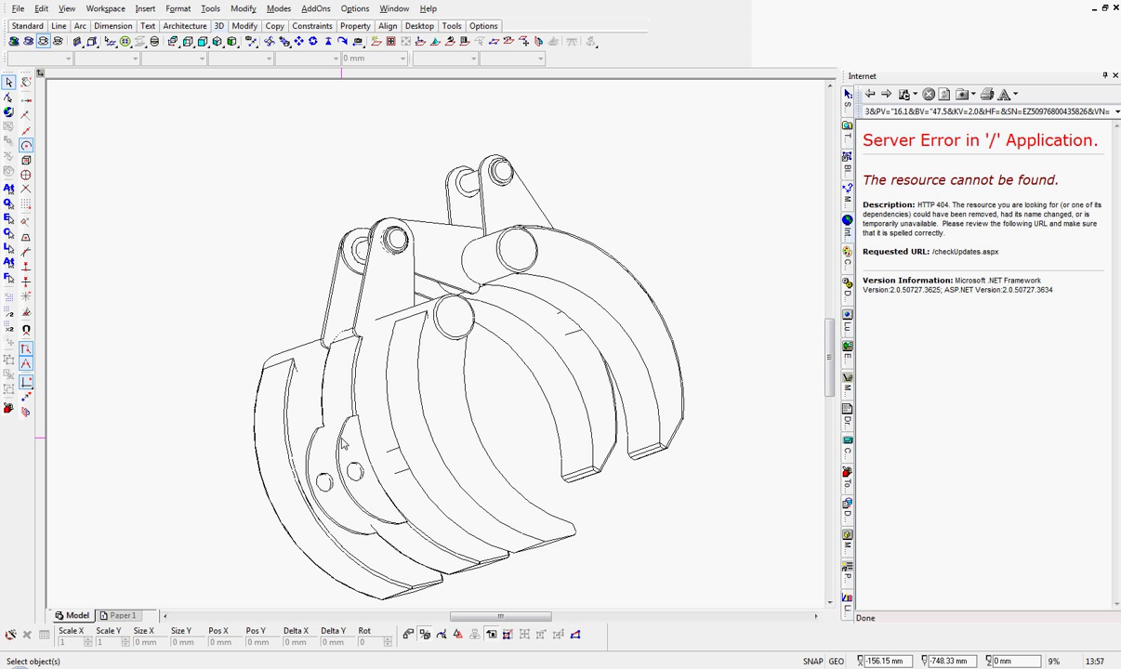
Assign the second crescent-shaped plate, nearer the middle claw, to Layer_4
click(342, 443)
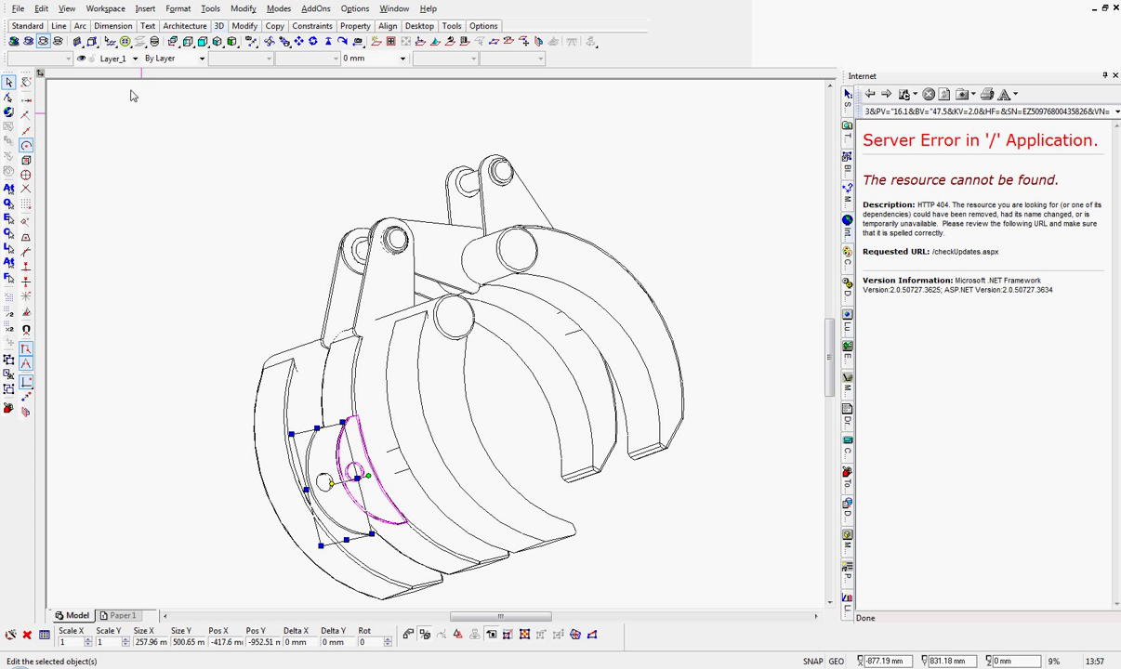
click(136, 59)
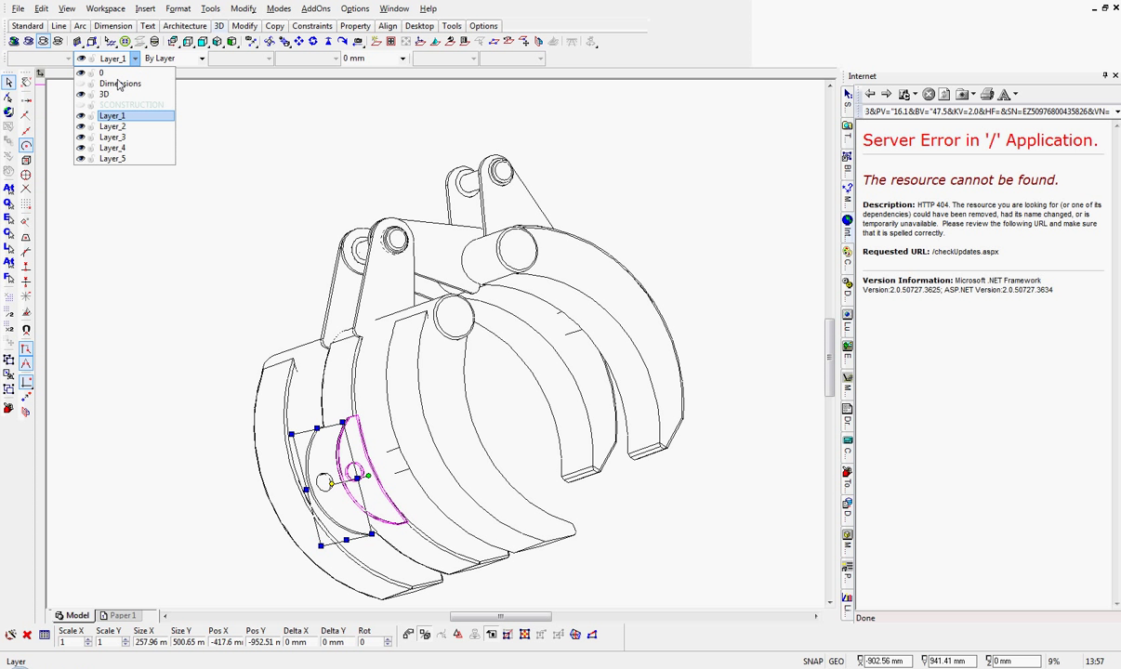
click(108, 149)
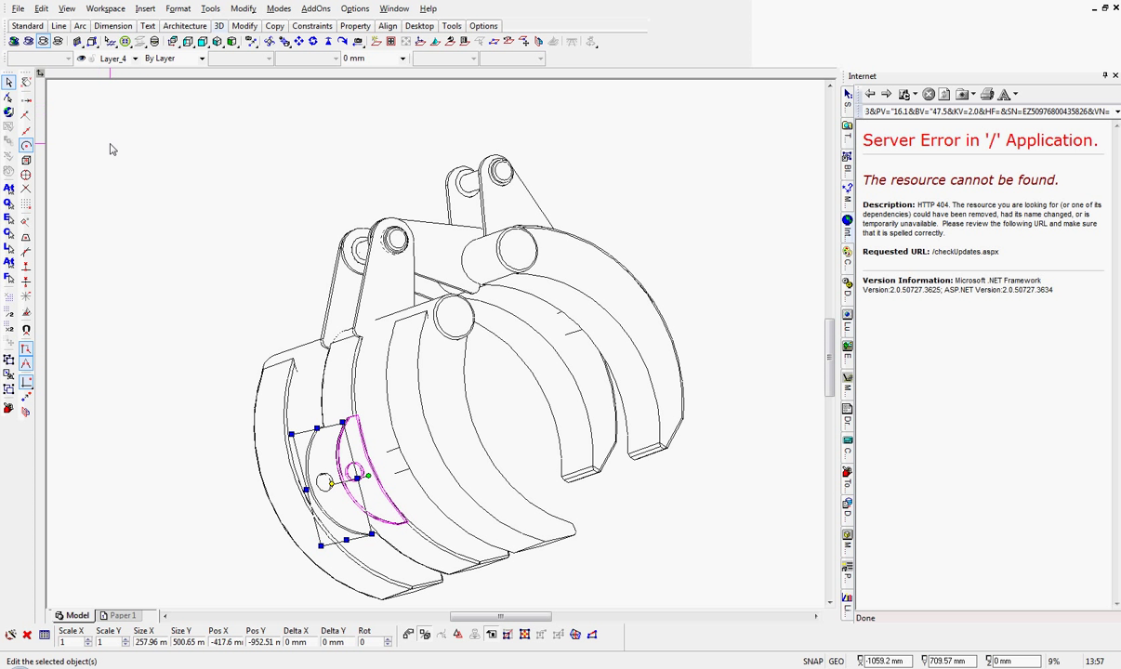
key(Escape)
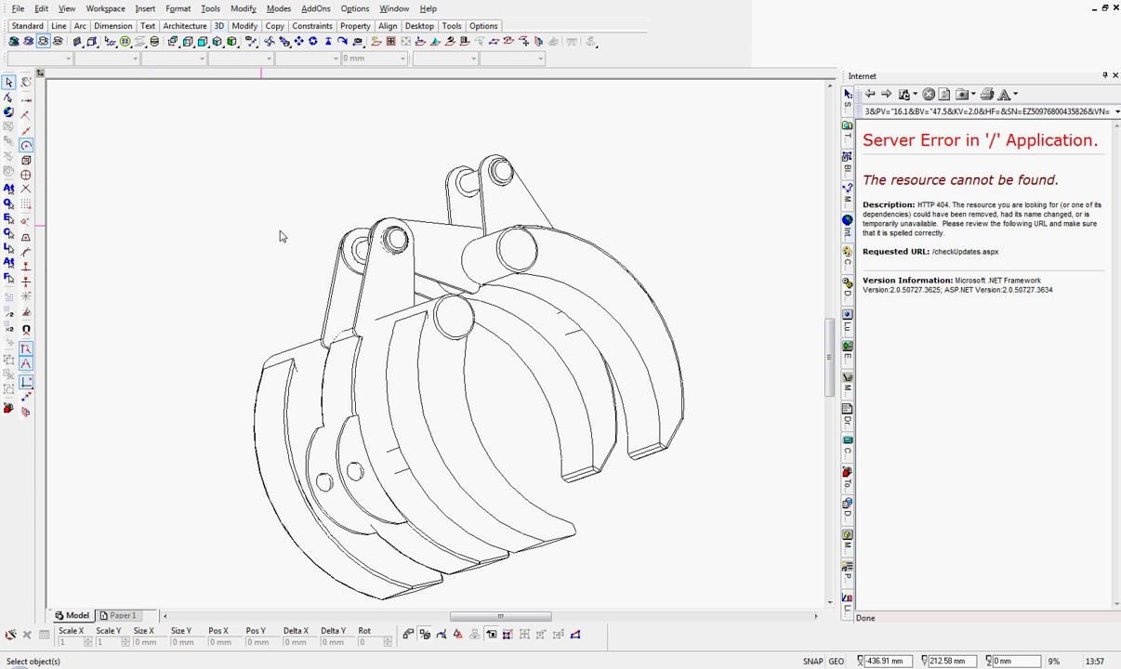
Hide Layer_1, Layer_3, Layer_4 and Layer_5, and regenerate the hidden-line display of the Layer_2 parts
click(473, 295)
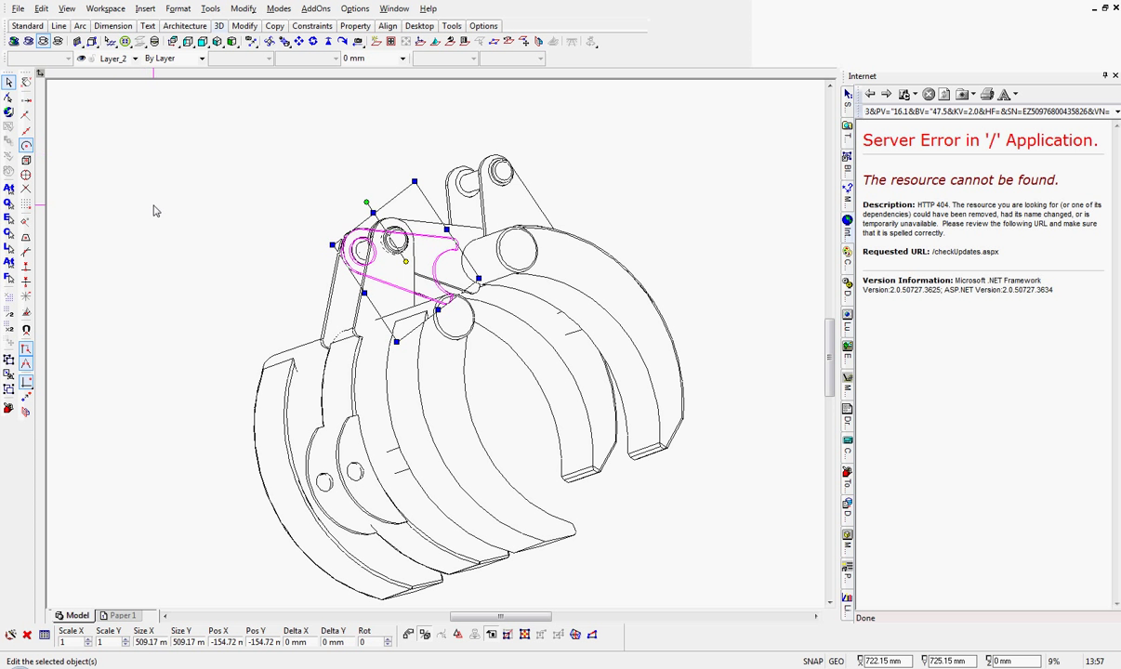
key(Escape)
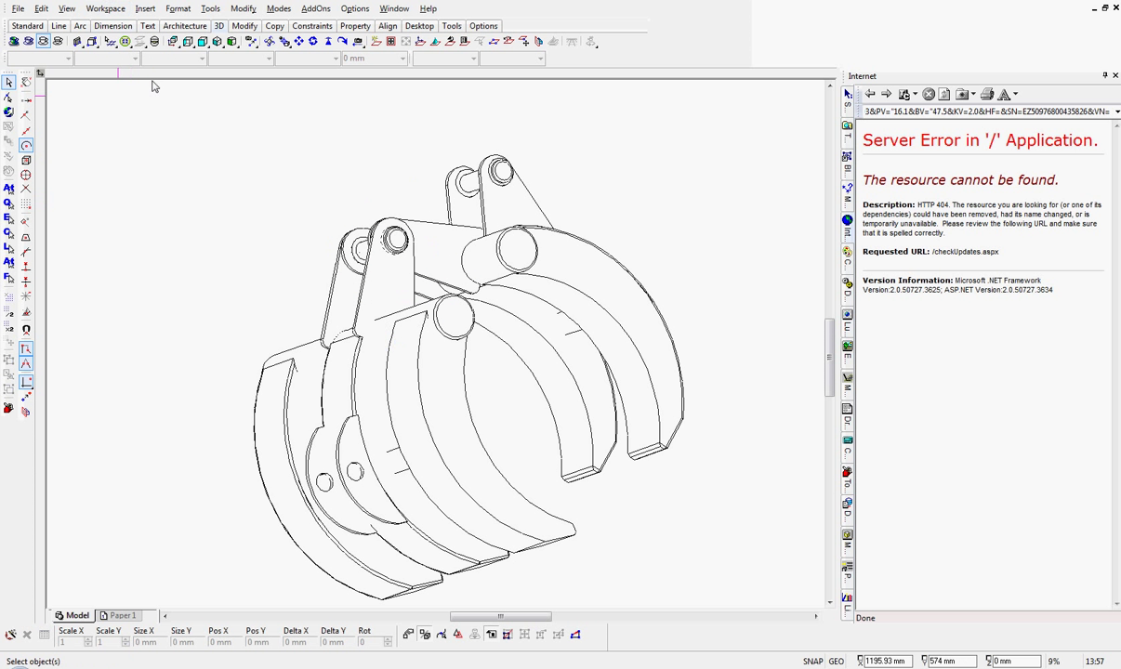
click(415, 229)
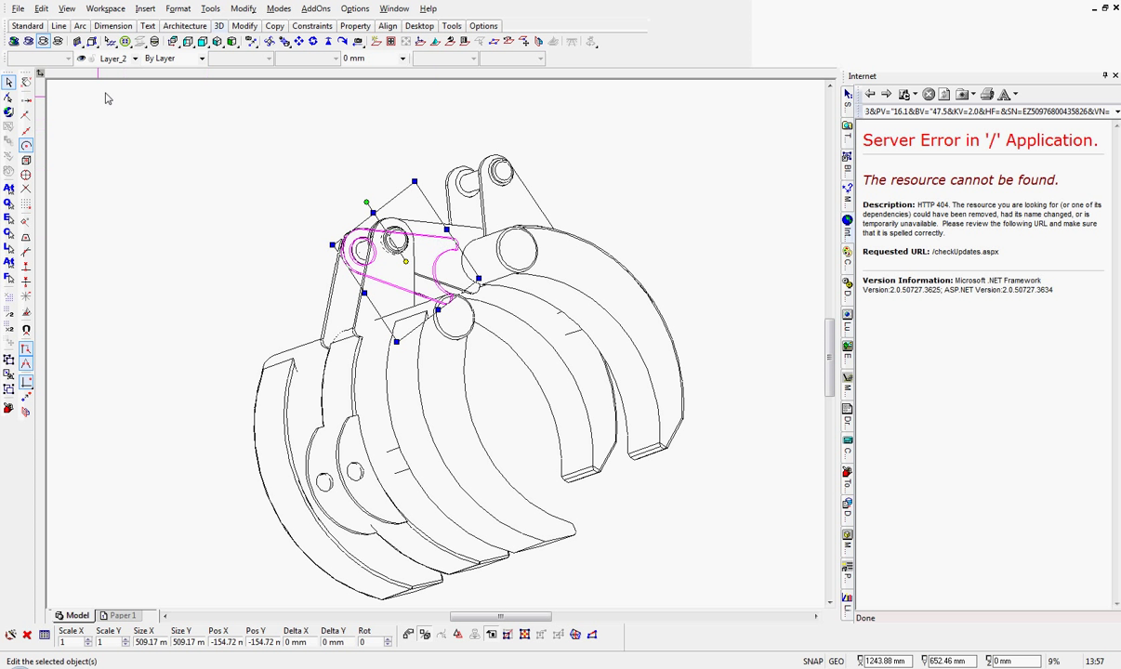
click(134, 57)
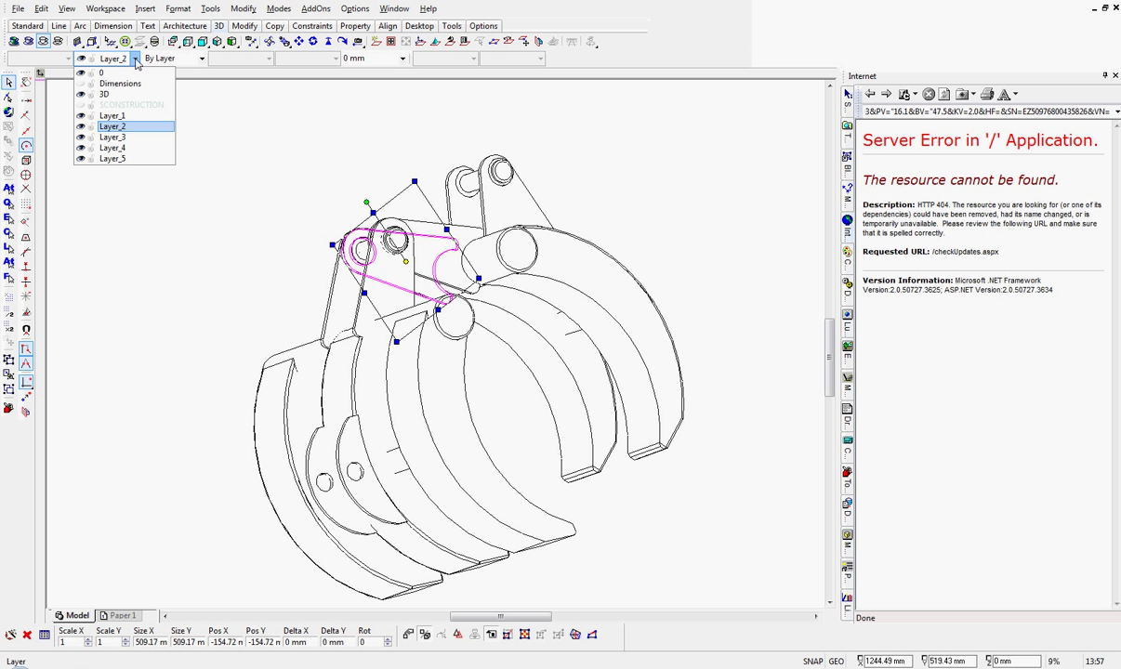
click(81, 116)
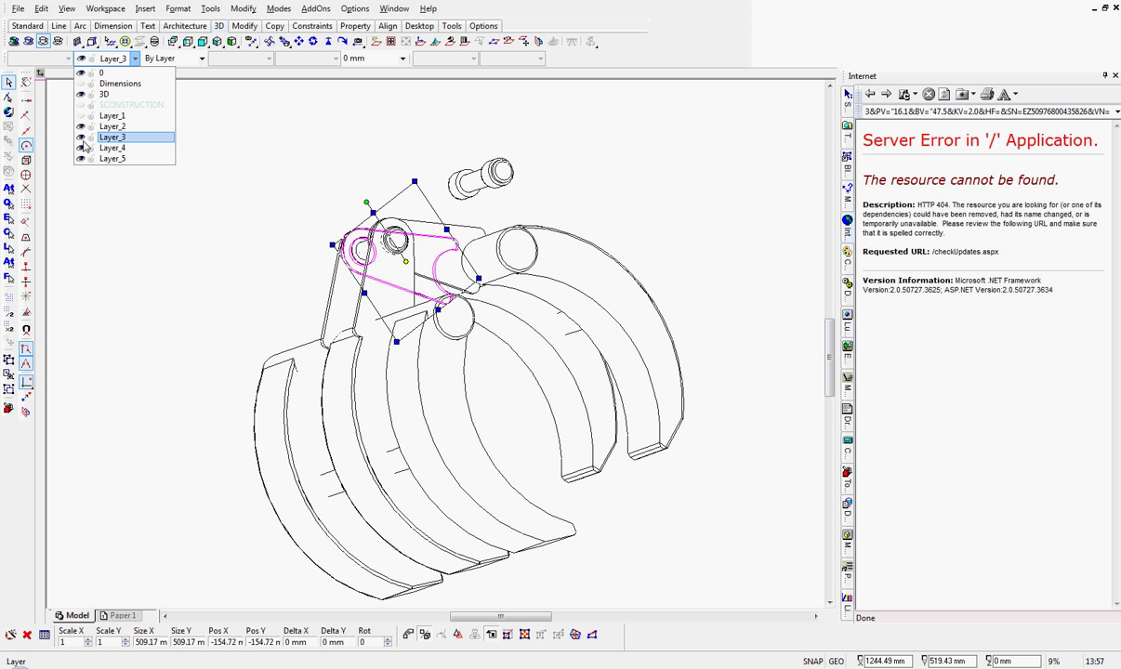
click(81, 138)
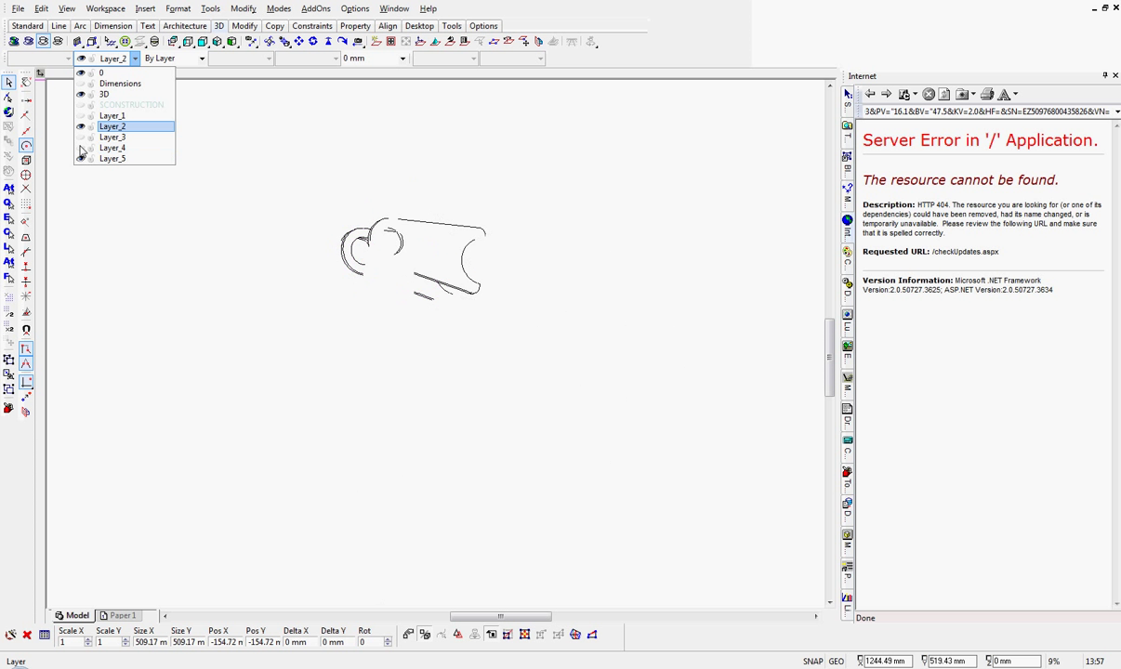
click(81, 159)
click(97, 237)
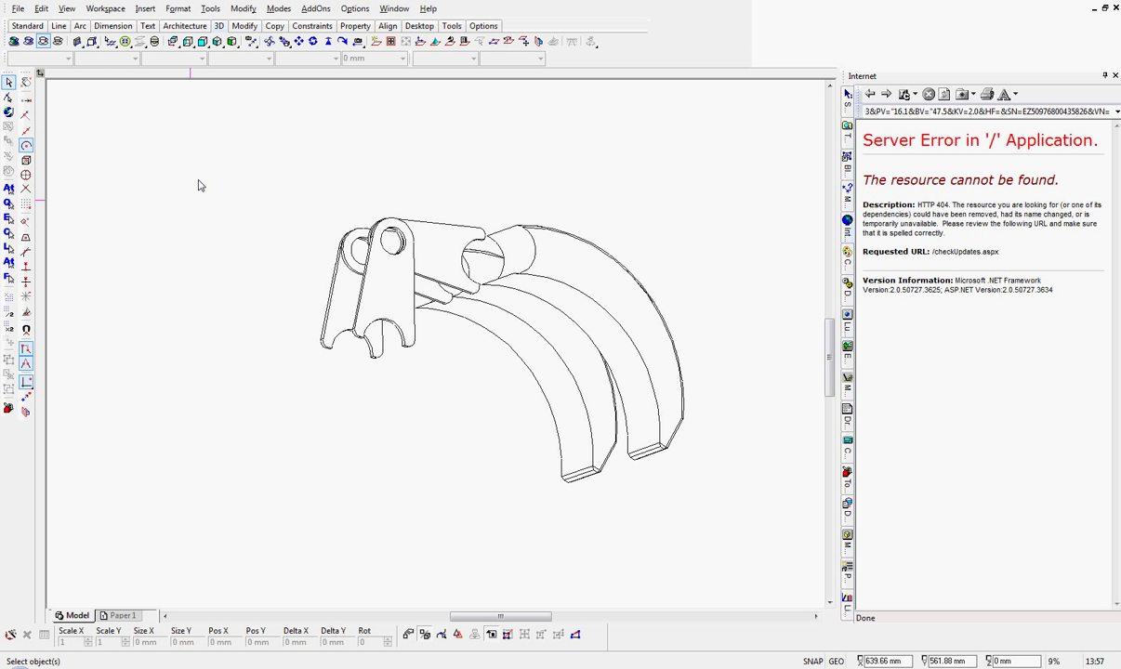
click(58, 44)
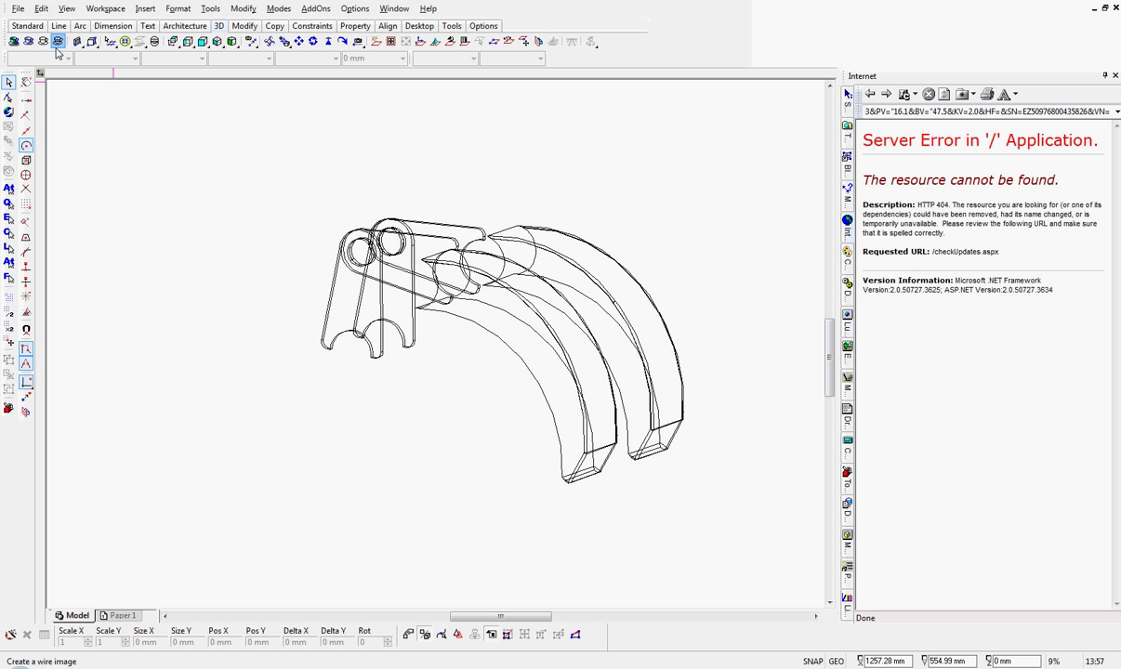
click(42, 41)
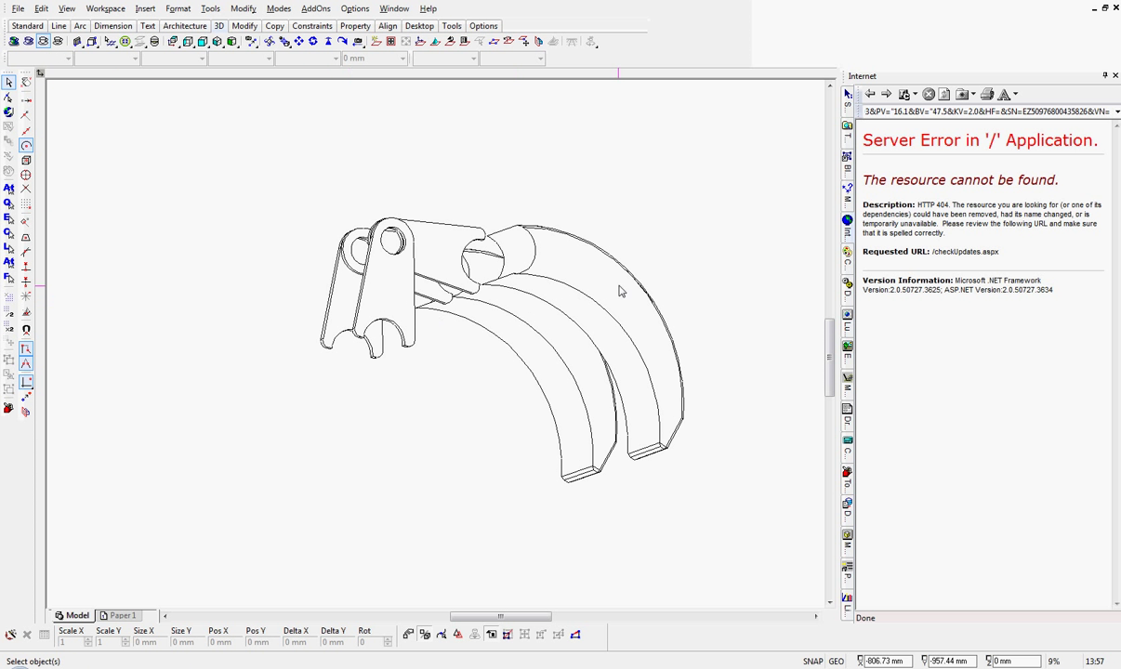
Inspect the layer assignment of both claws and the link plates among the parts still displayed
click(612, 279)
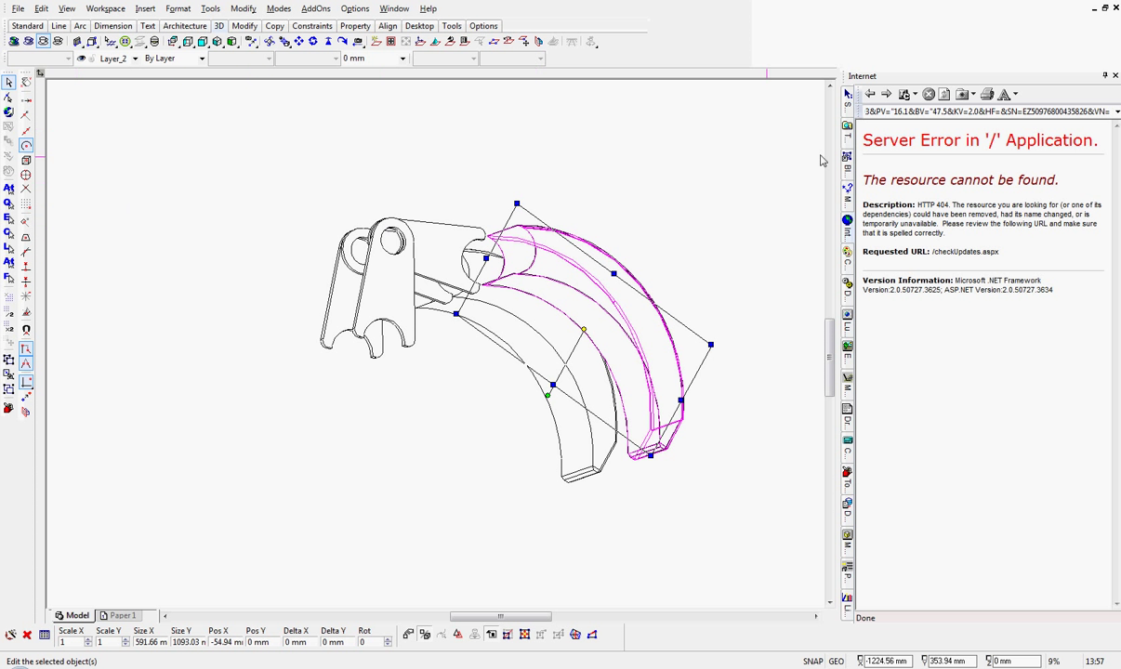
key(Escape)
click(443, 234)
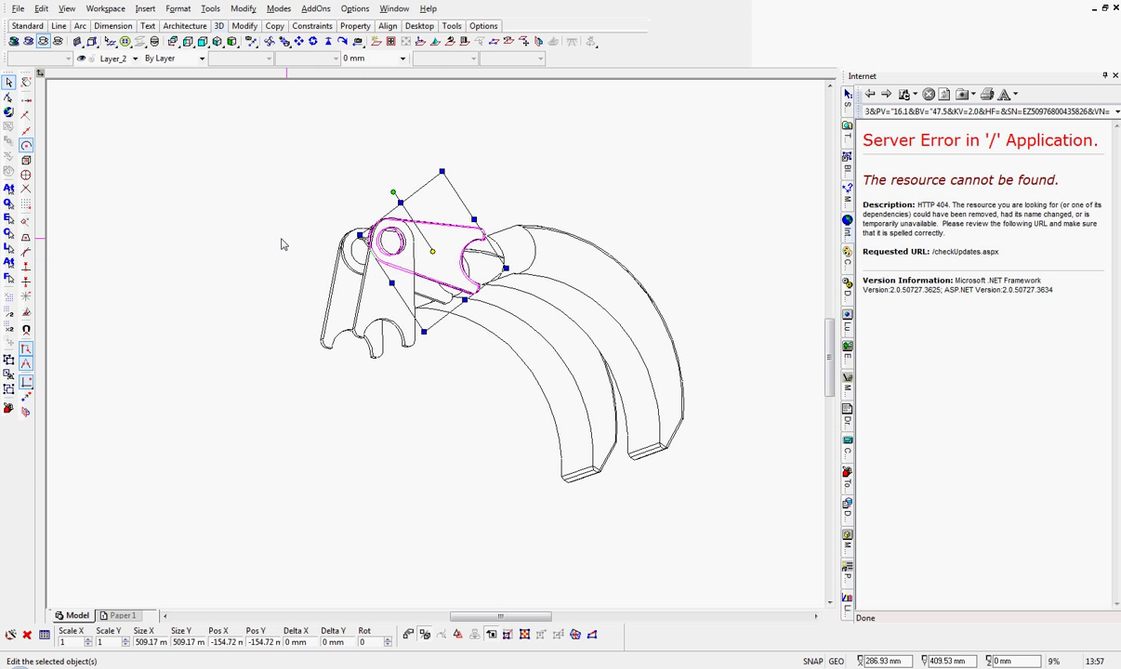
key(Escape)
click(332, 303)
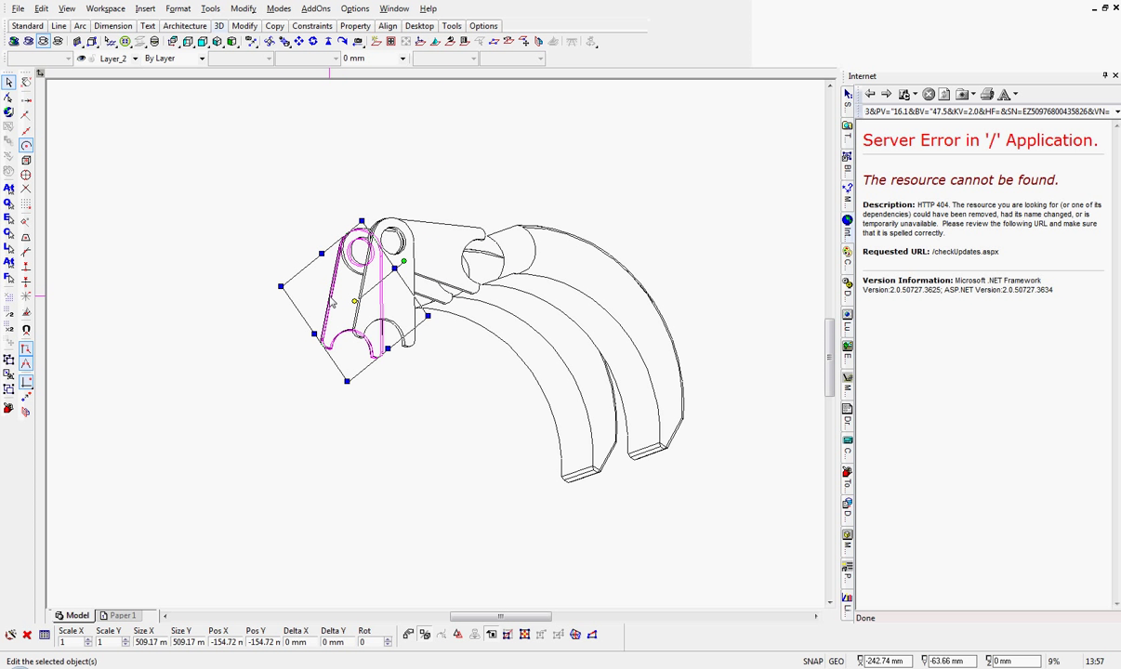
key(Escape)
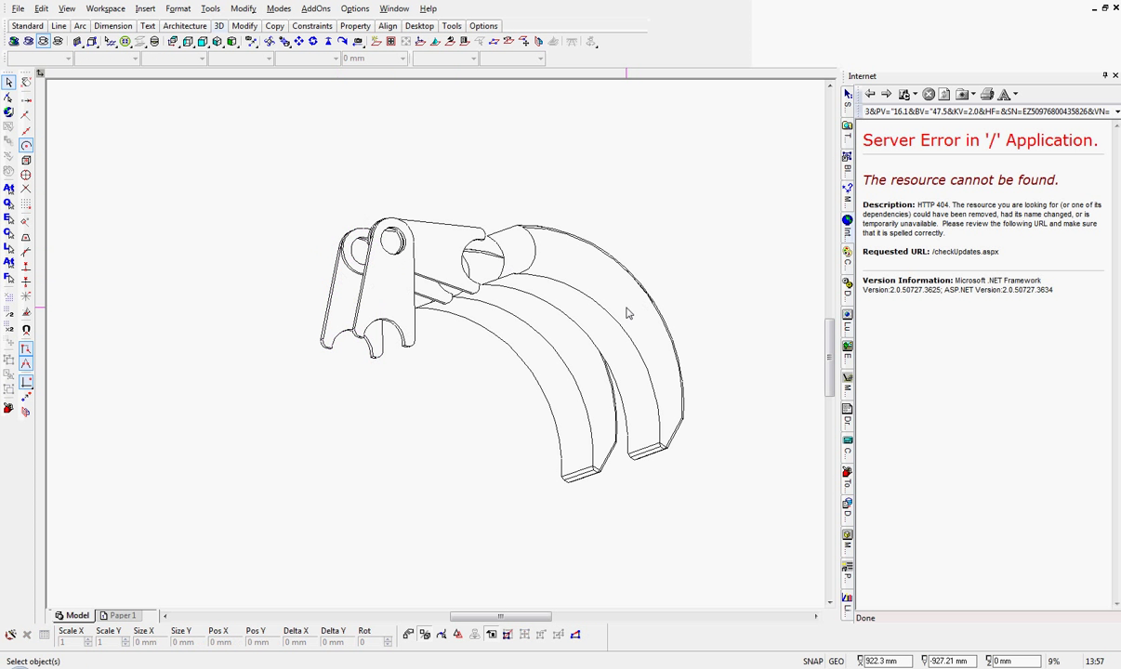
click(626, 311)
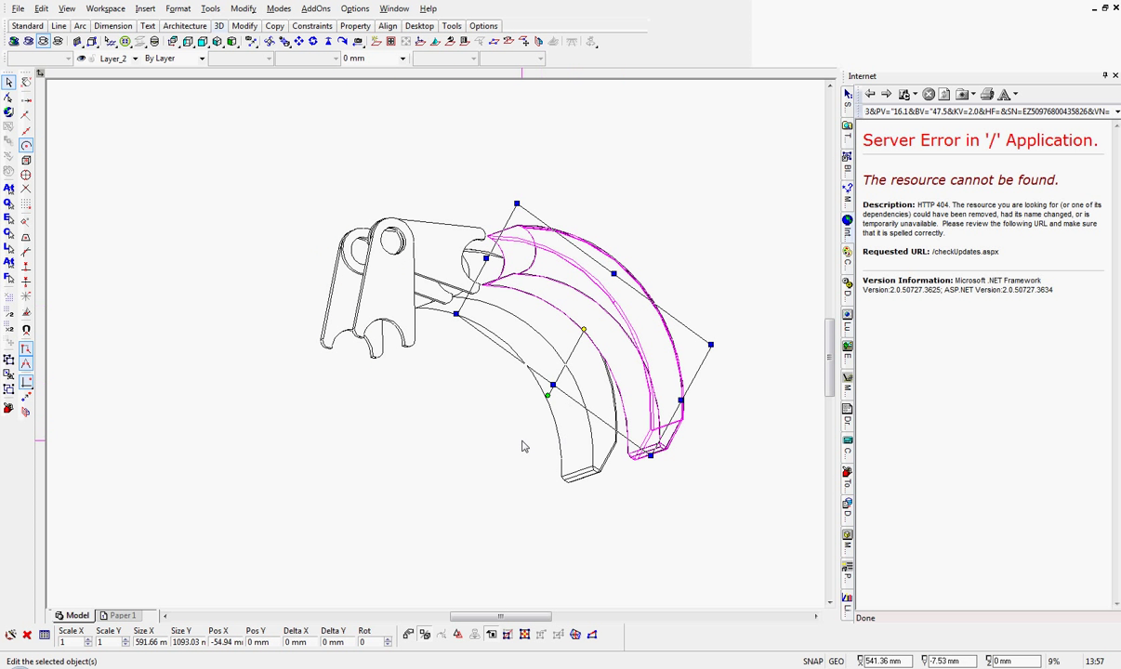
key(Escape)
click(559, 434)
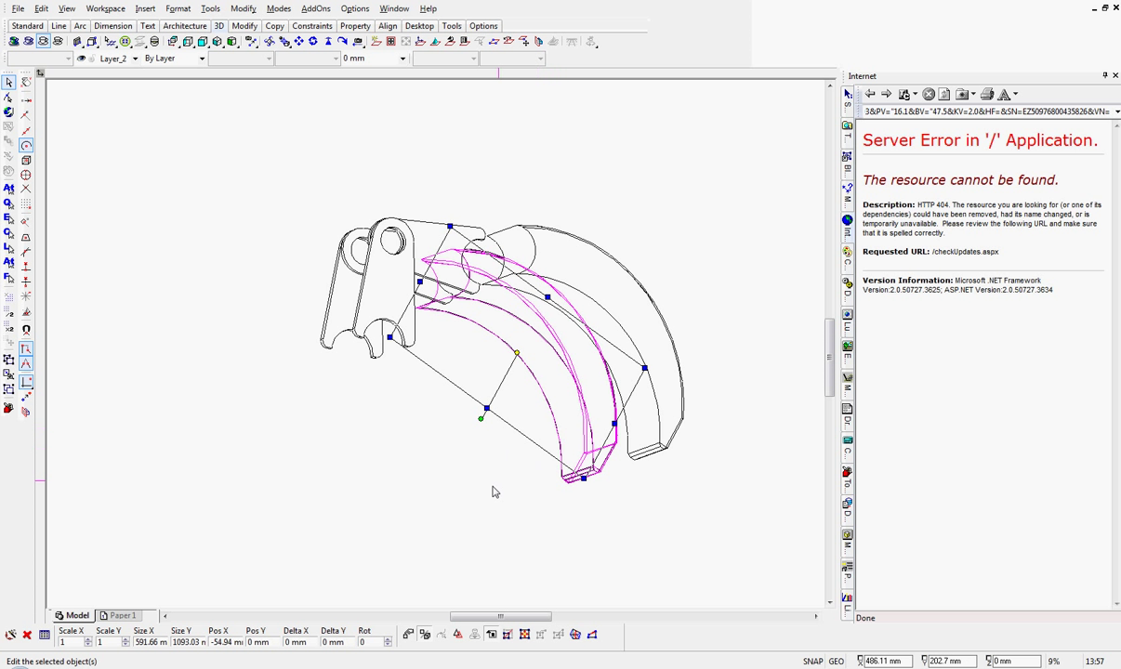
key(Escape)
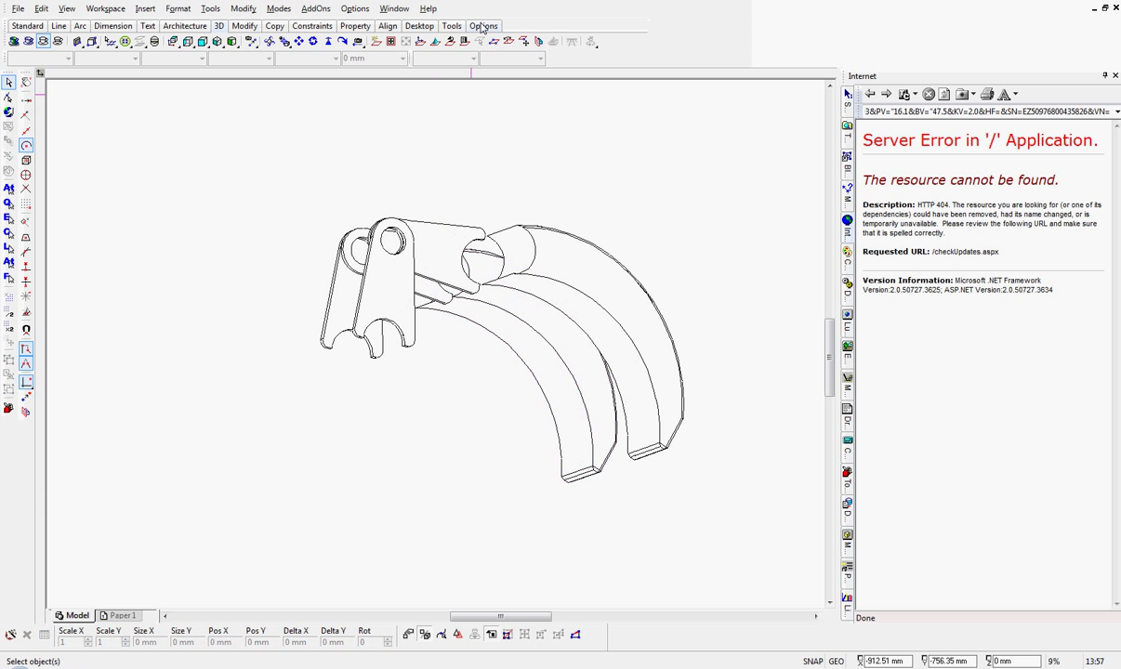
Create five new drawing layers, Layer_6 through Layer_10
click(483, 26)
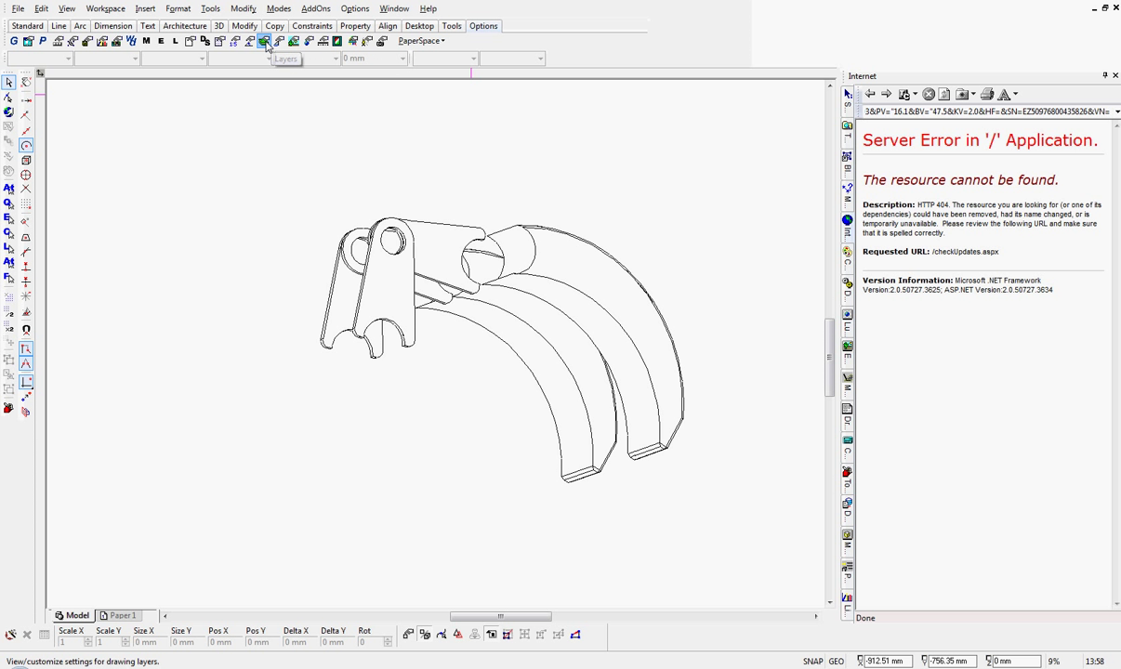
click(264, 41)
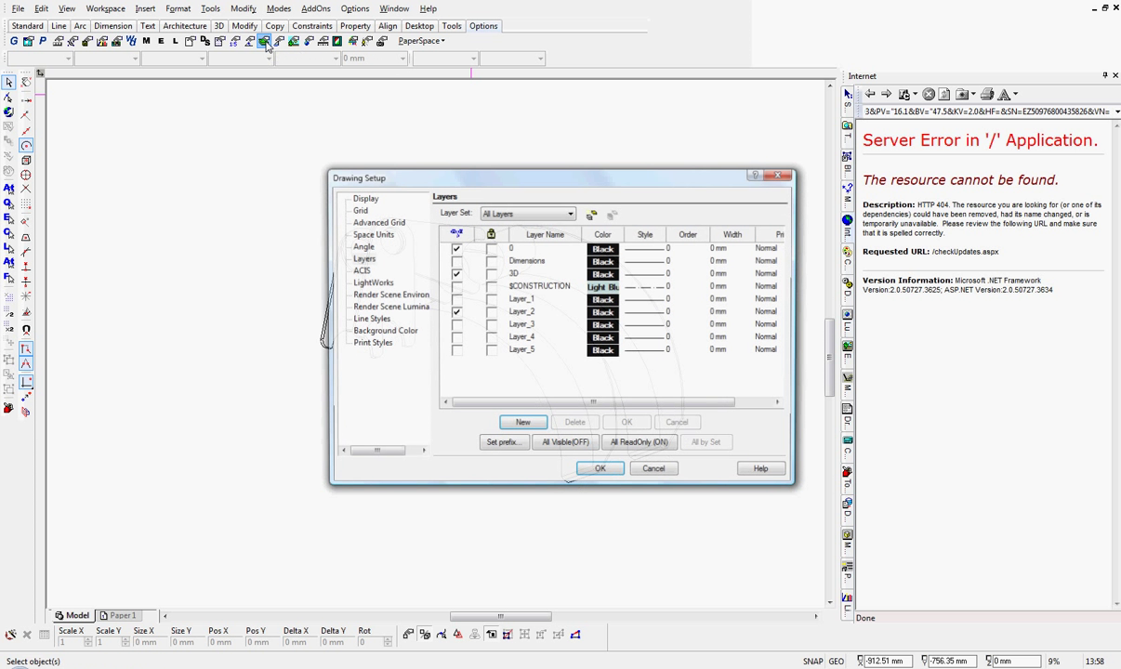
click(523, 424)
click(523, 424)
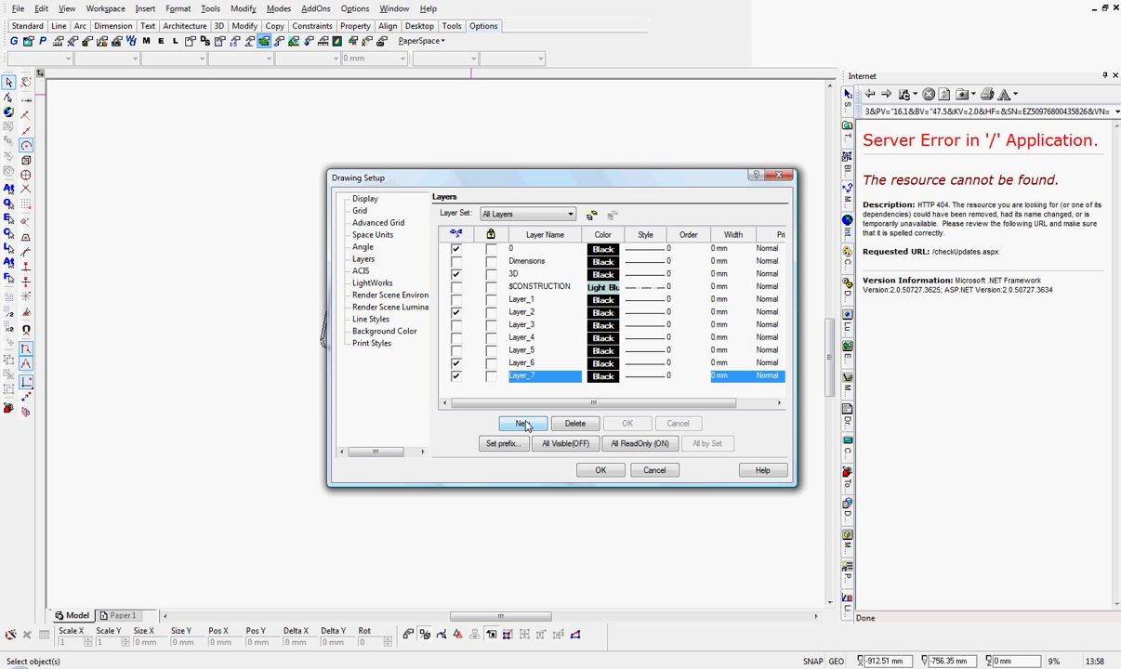
click(523, 424)
click(523, 424)
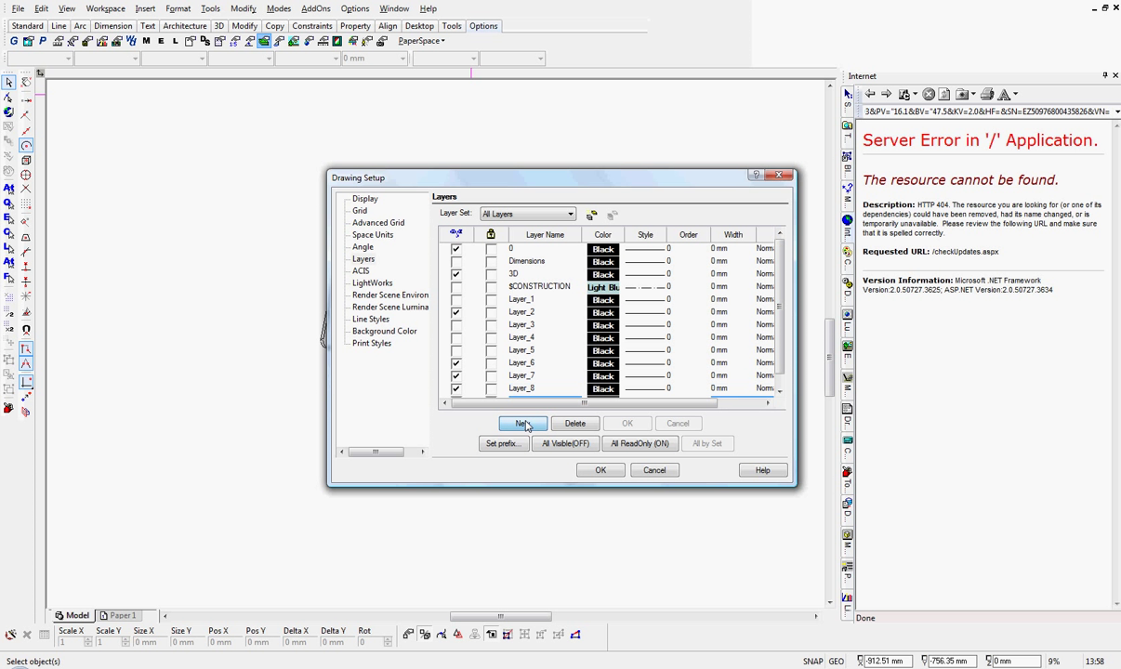
click(595, 471)
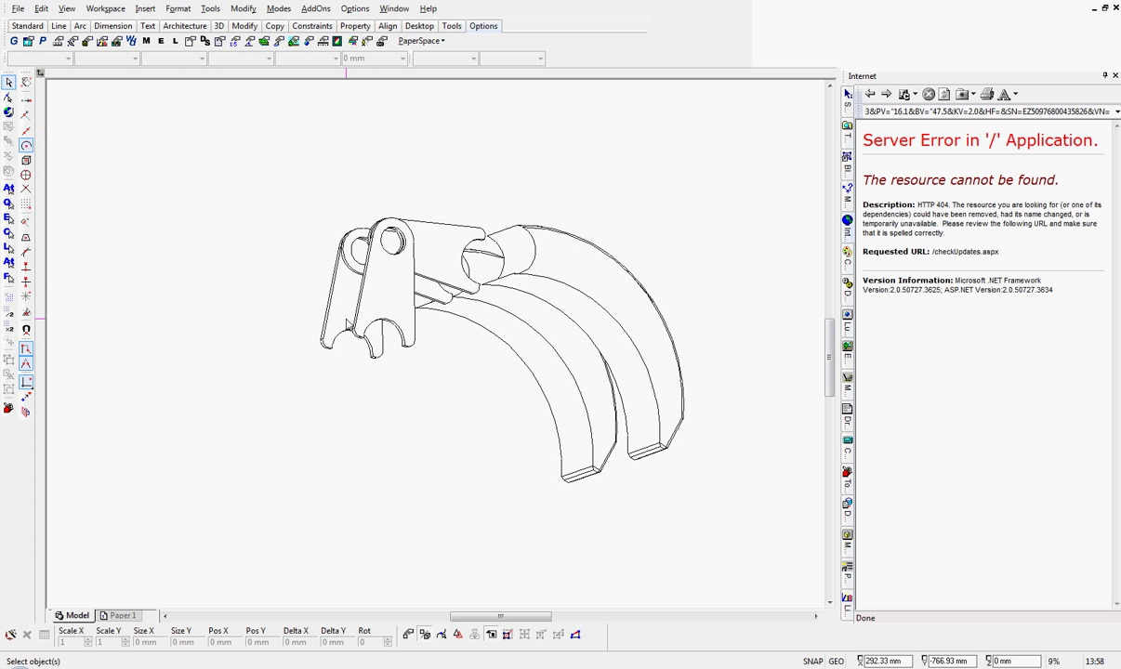
Assign the leftmost upright link plate to Layer_10 and reselect it to check its layer
click(340, 314)
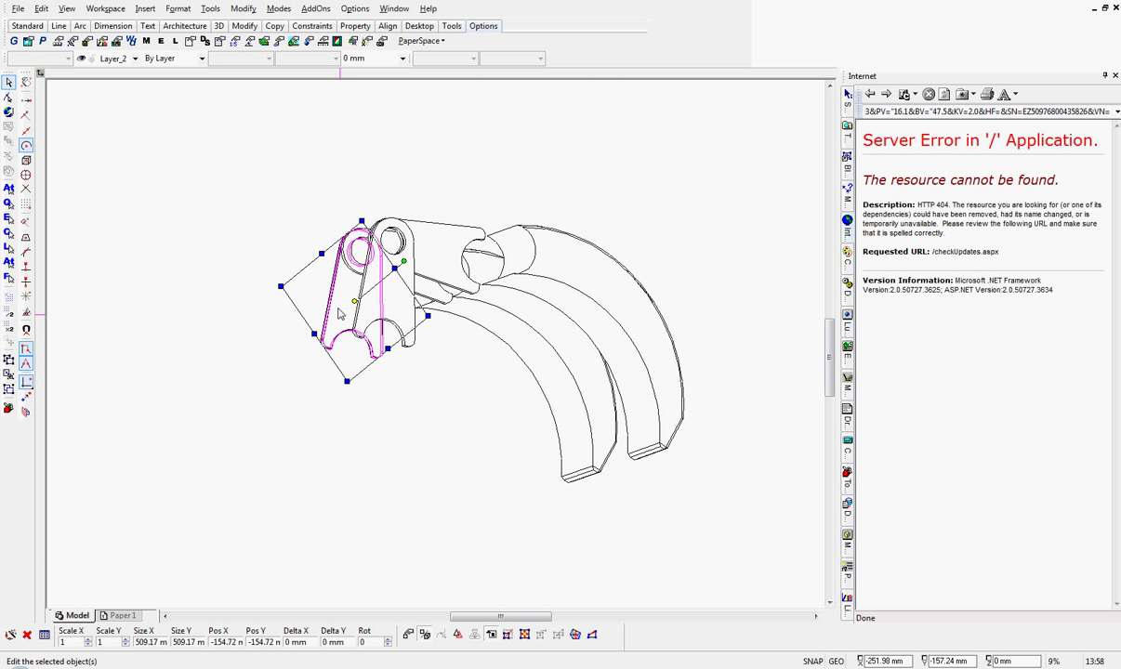
click(135, 58)
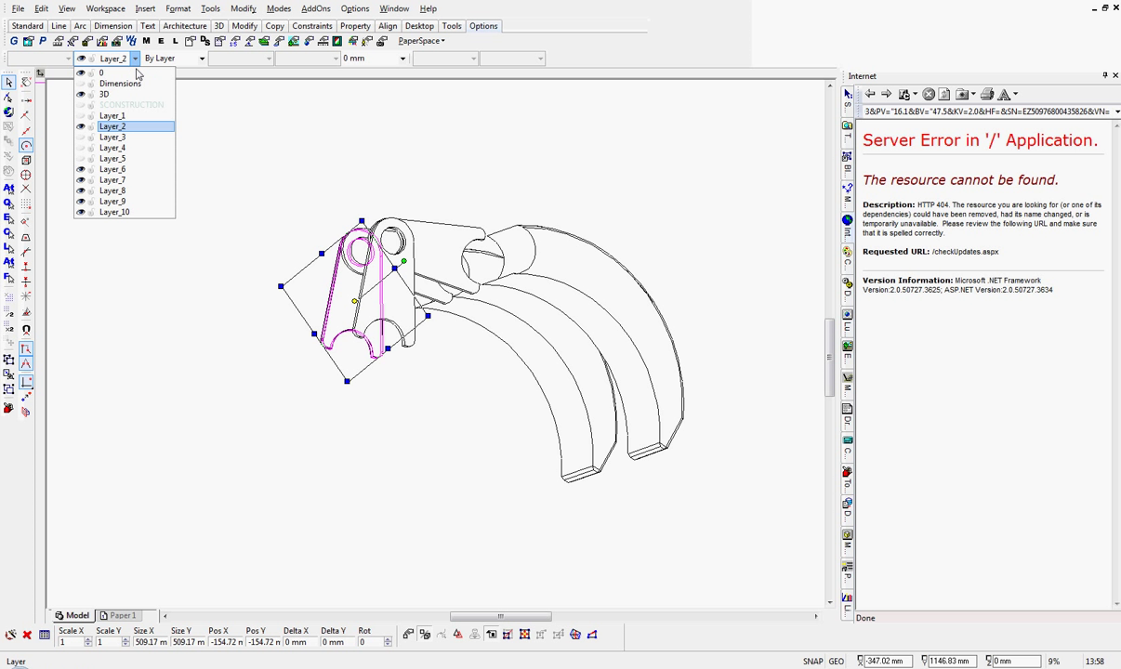
click(113, 213)
key(Escape)
click(333, 271)
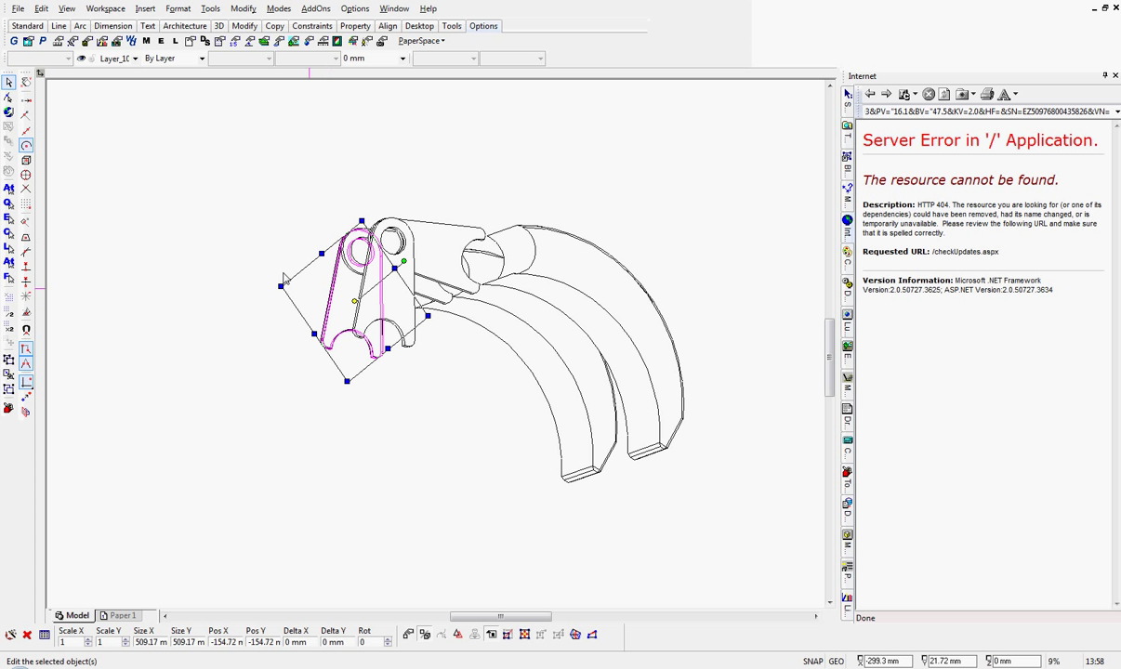
Reapply Layer_10 to the selected leftmost upright link plate and deselect it
click(135, 59)
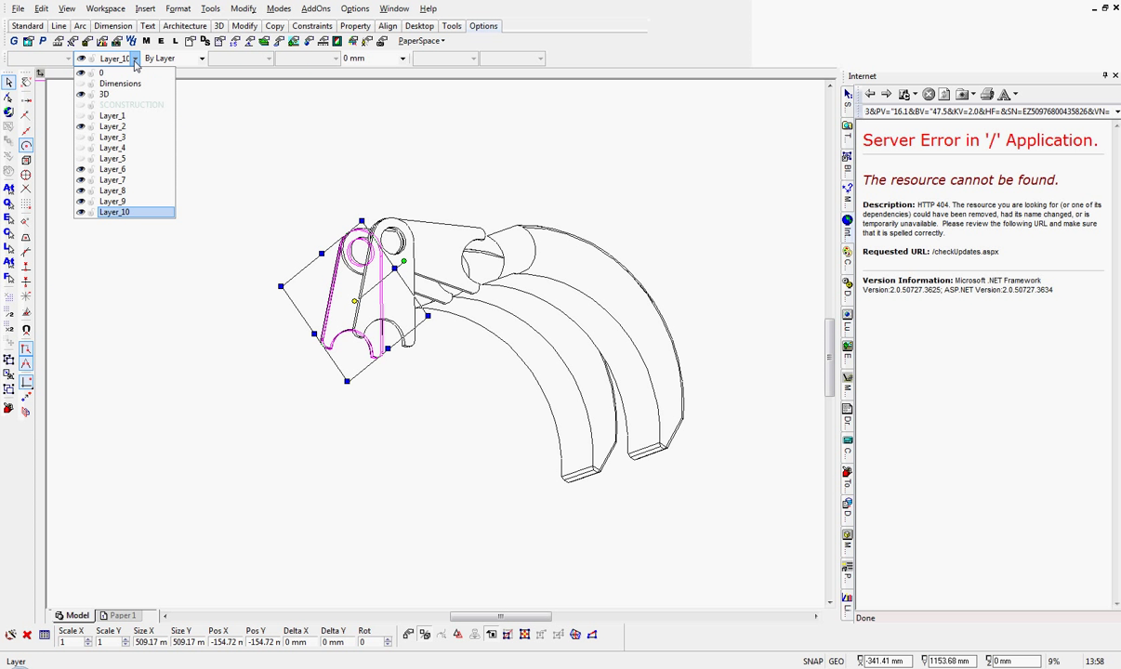
click(112, 212)
key(Escape)
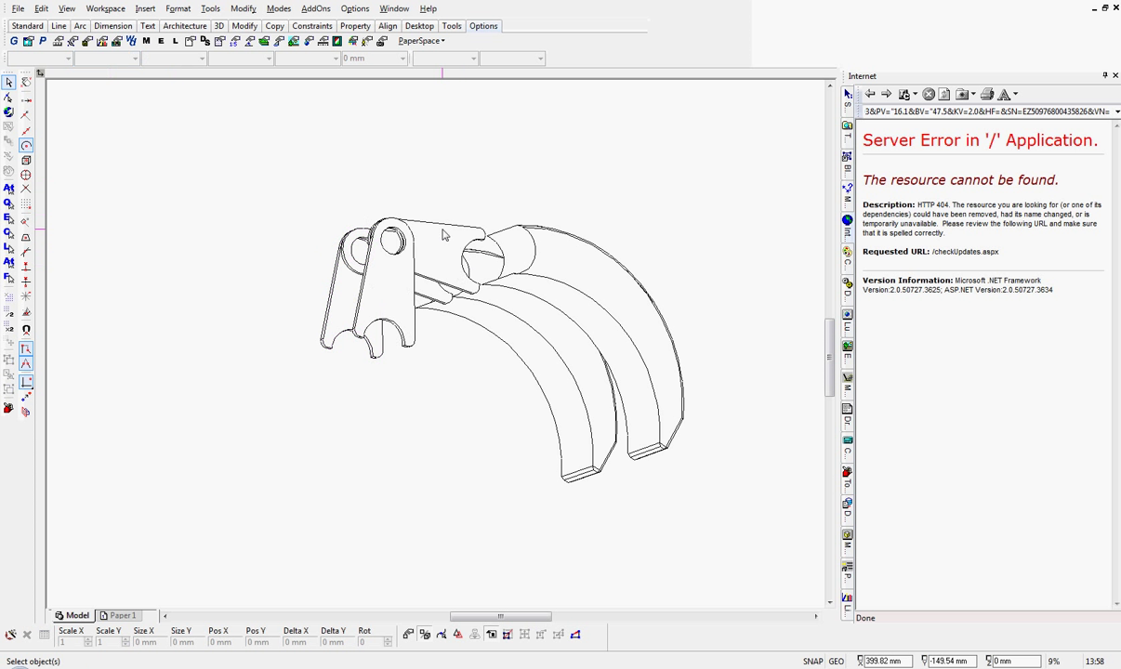
Move the front link plate that reaches toward the claw's round tube to Layer_9
click(442, 235)
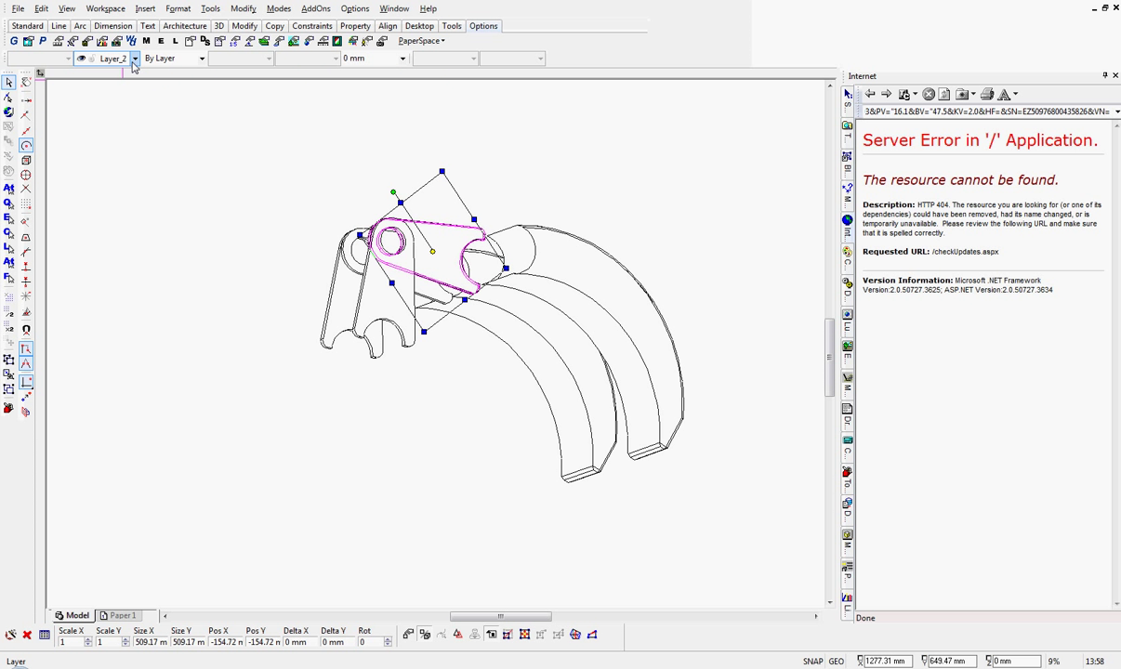
click(135, 57)
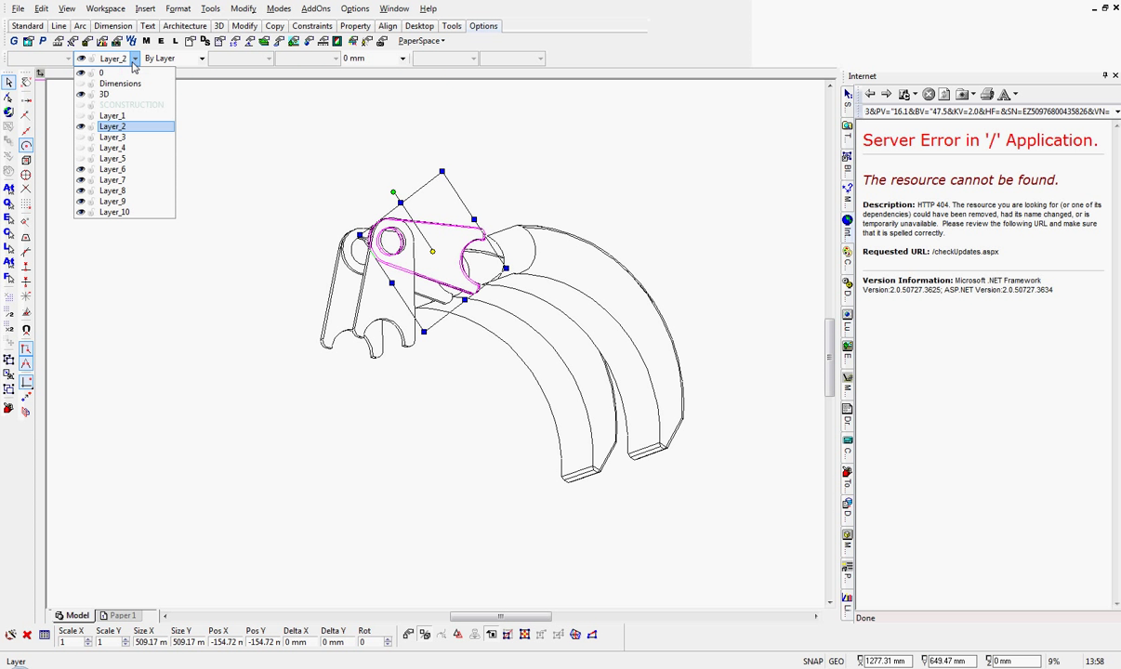
click(124, 212)
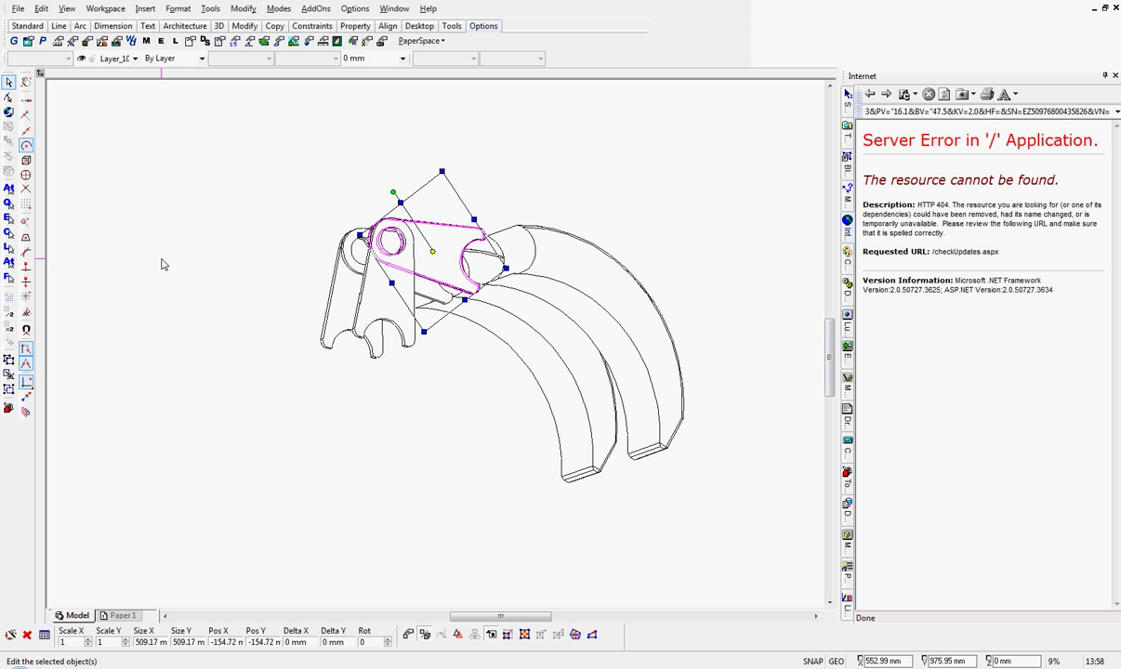
click(135, 58)
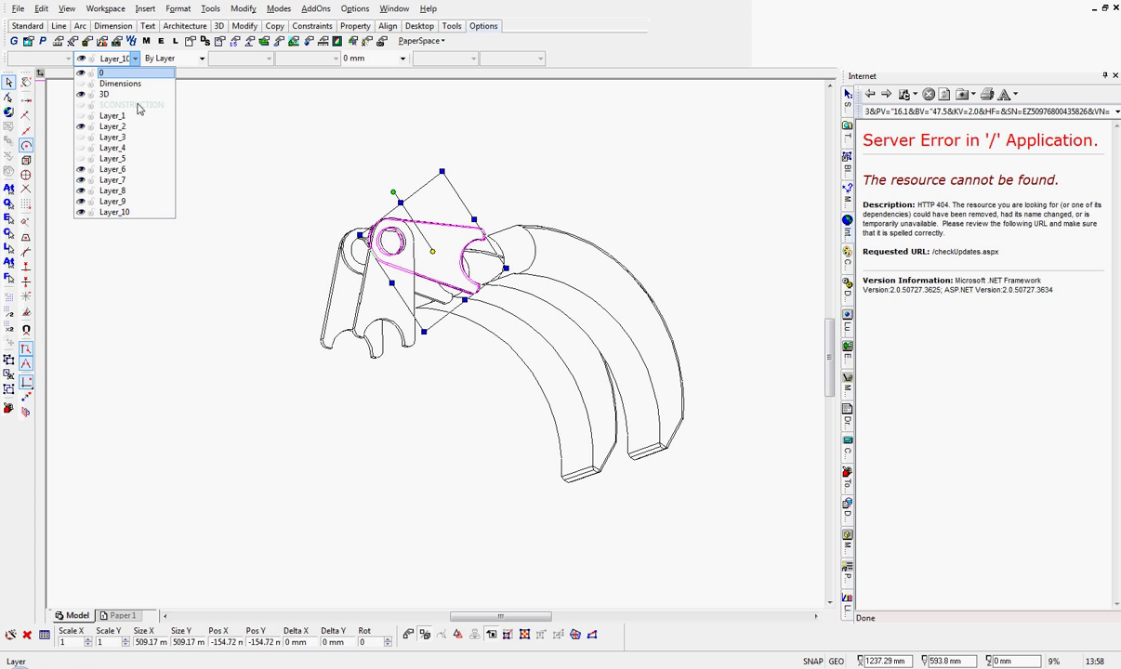
click(113, 202)
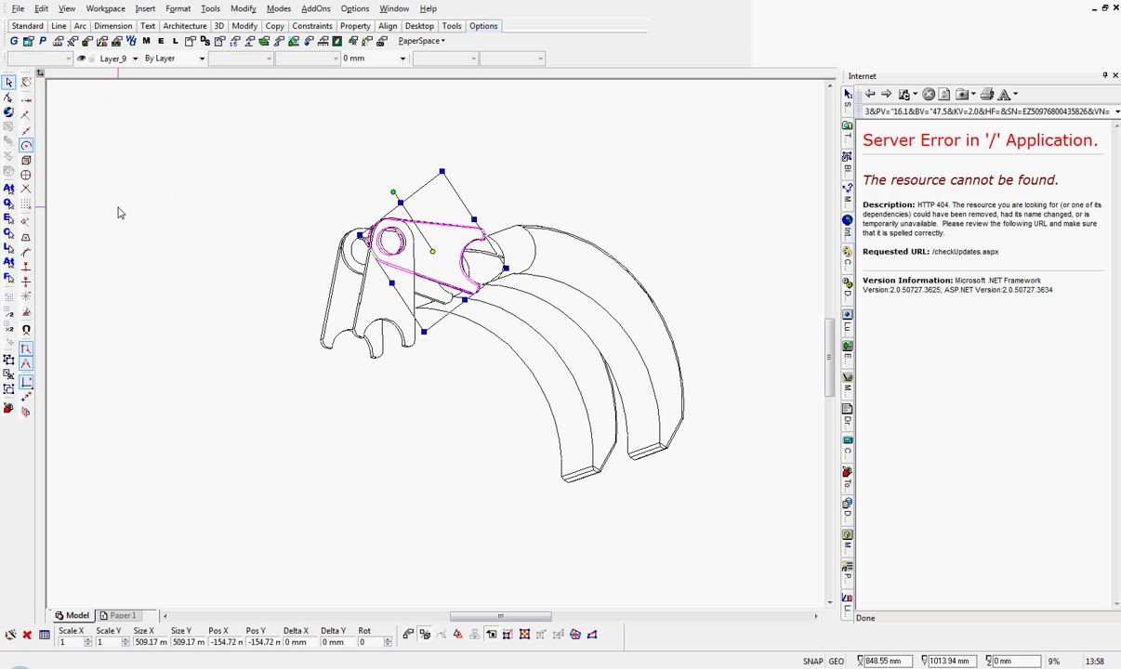
key(Escape)
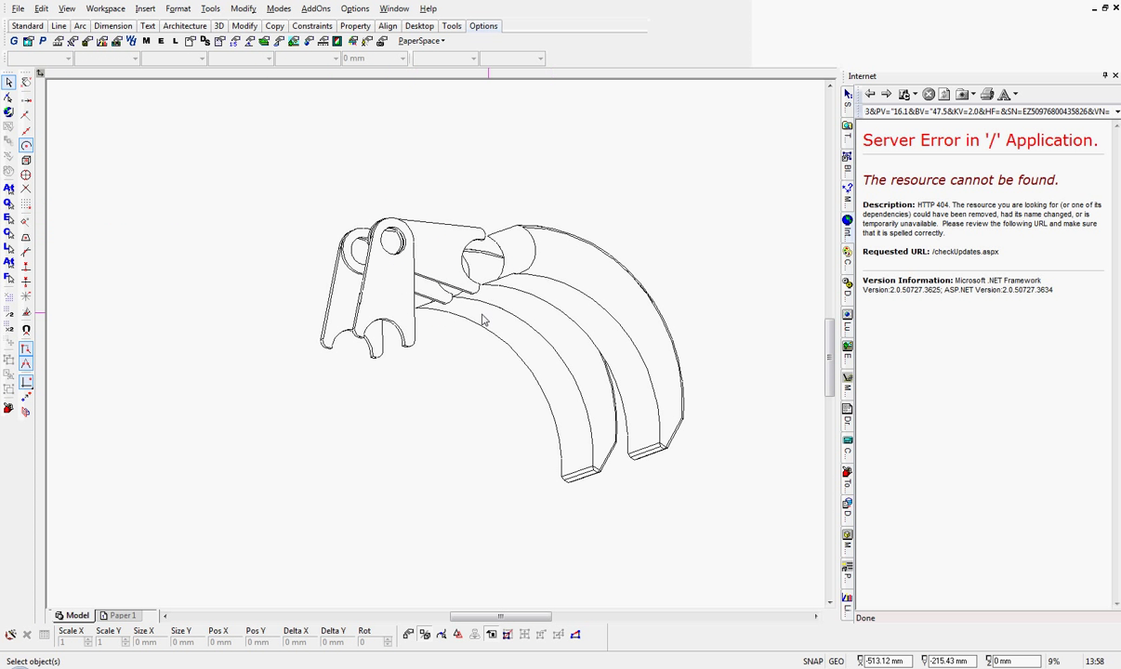
Pick the rear link plate reaching toward the claws from the overlapping parts and move it off Layer_2 onto a newly created layer
click(434, 295)
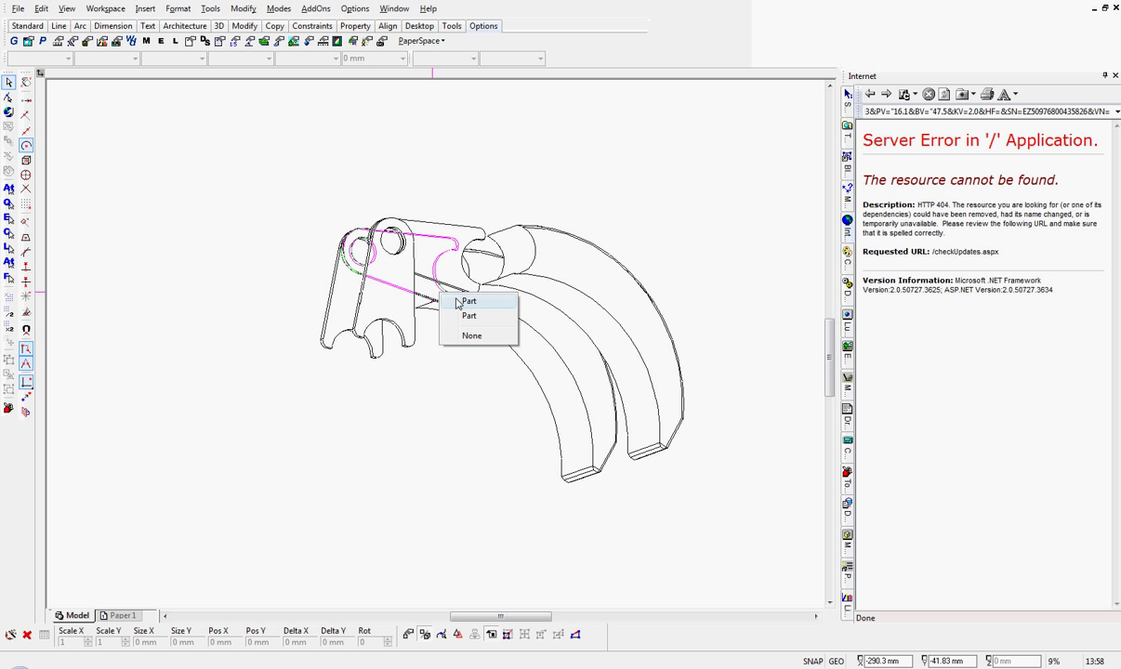
click(469, 302)
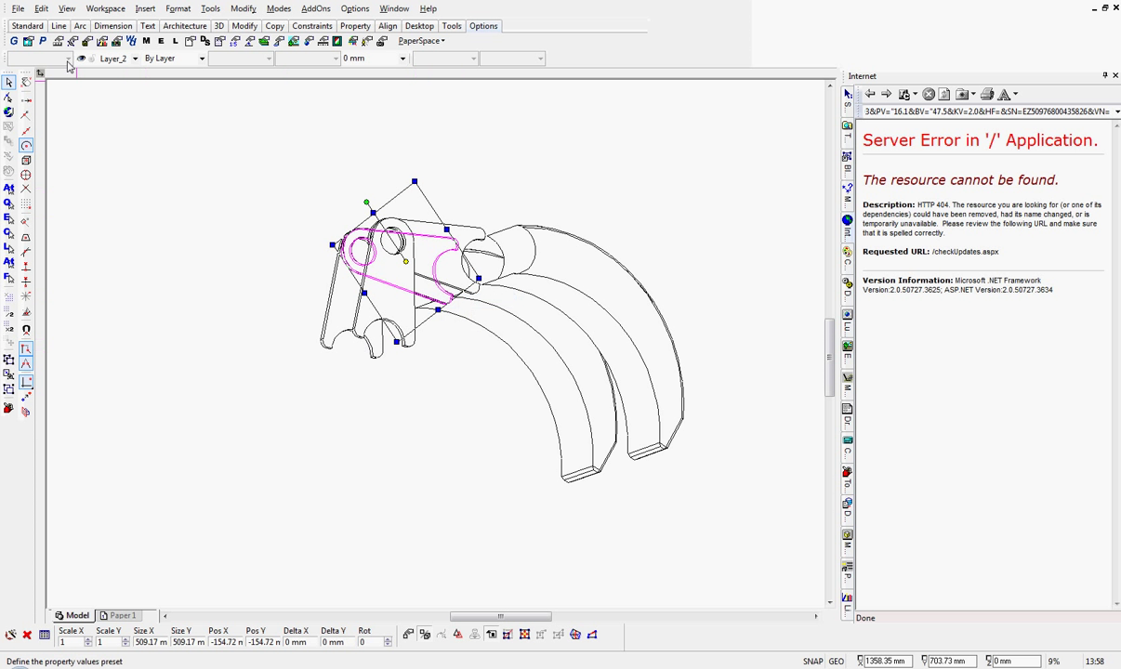
click(135, 59)
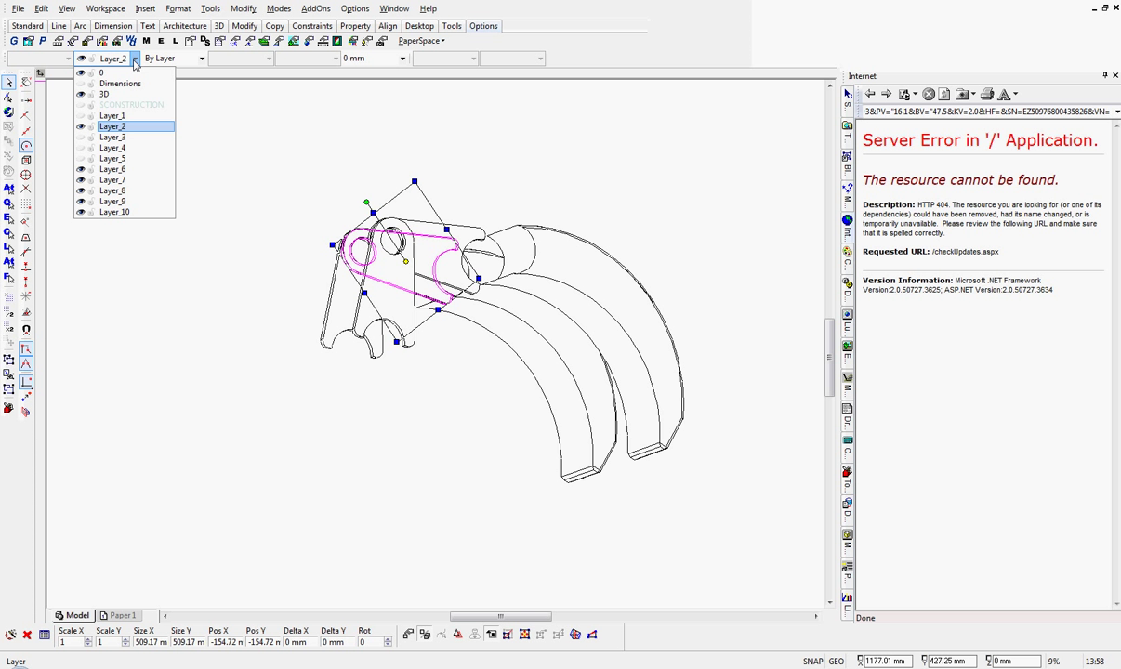
click(111, 181)
click(105, 206)
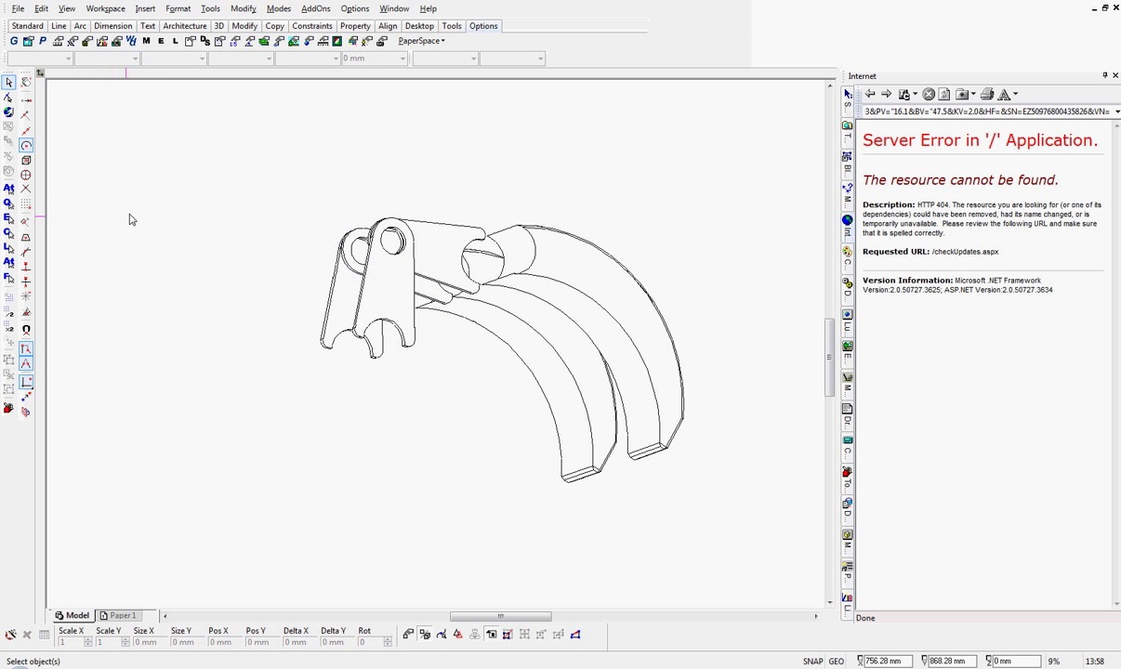
Check the layer assignment of the leftmost upright link plate, alone and together with the neighbouring upright plate
click(337, 286)
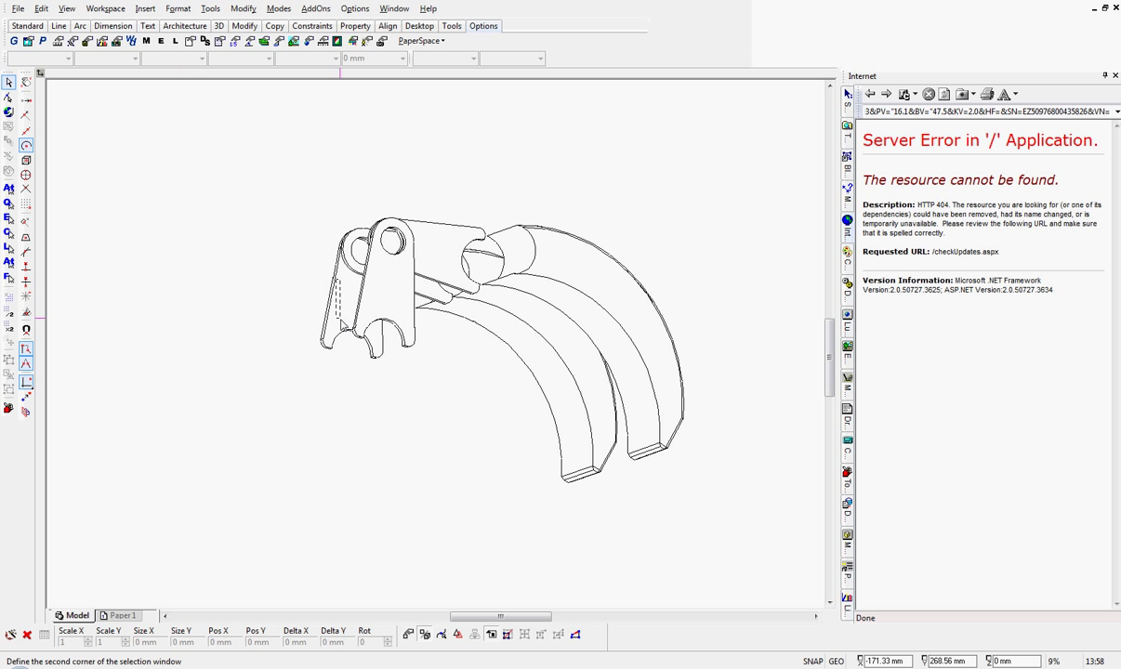
click(291, 367)
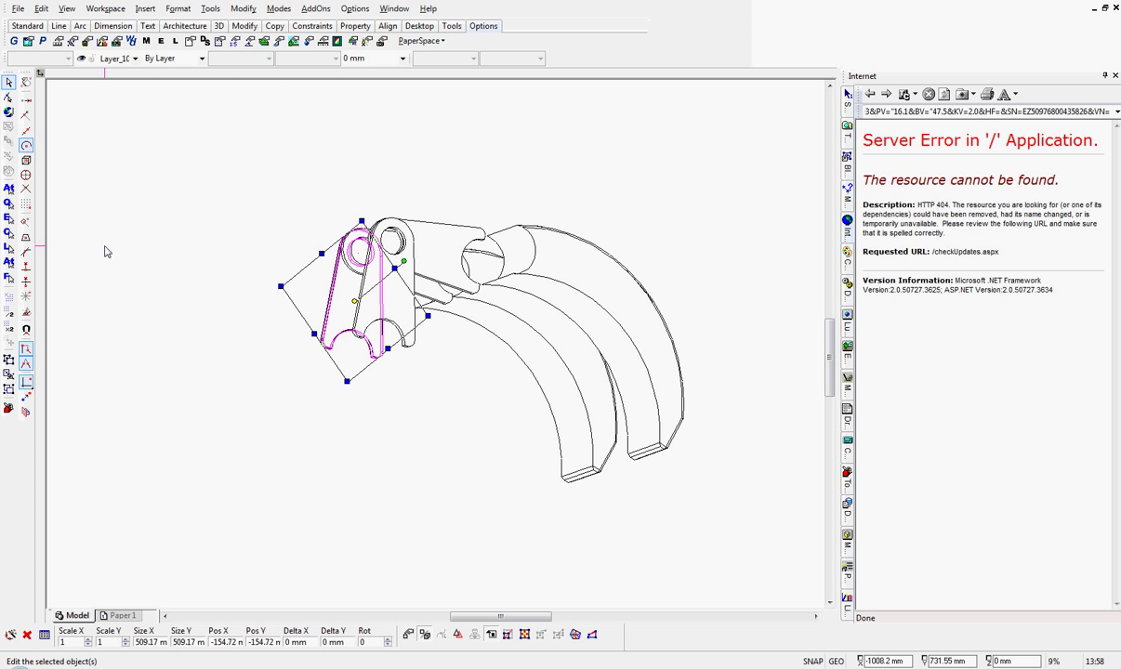
key(Escape)
click(340, 320)
click(419, 372)
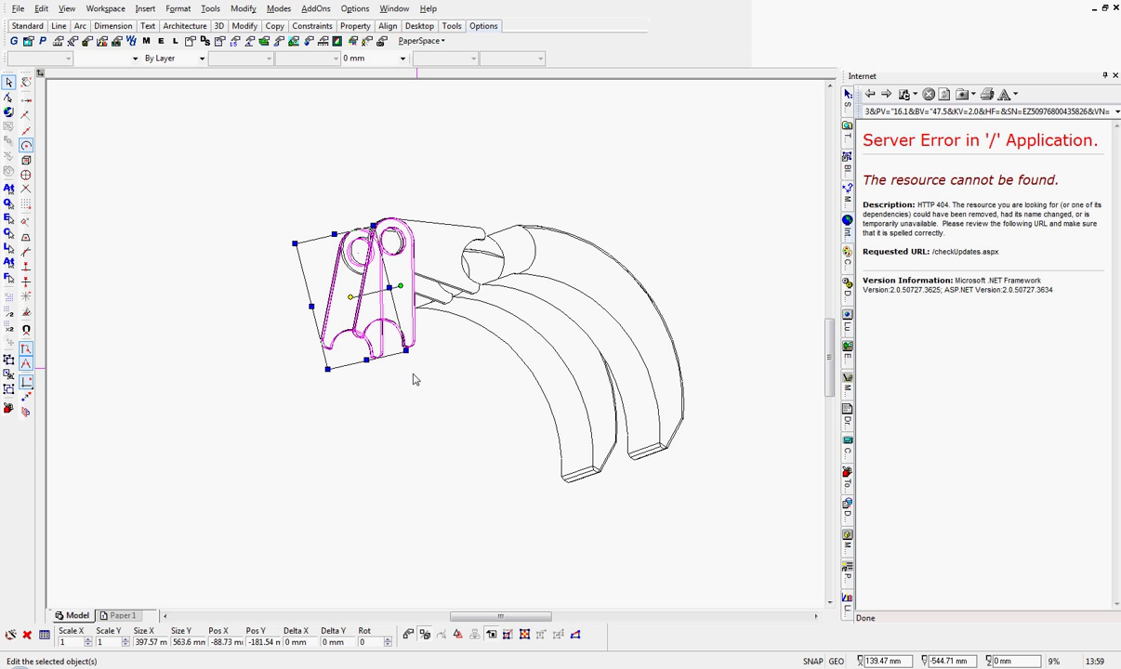
key(Escape)
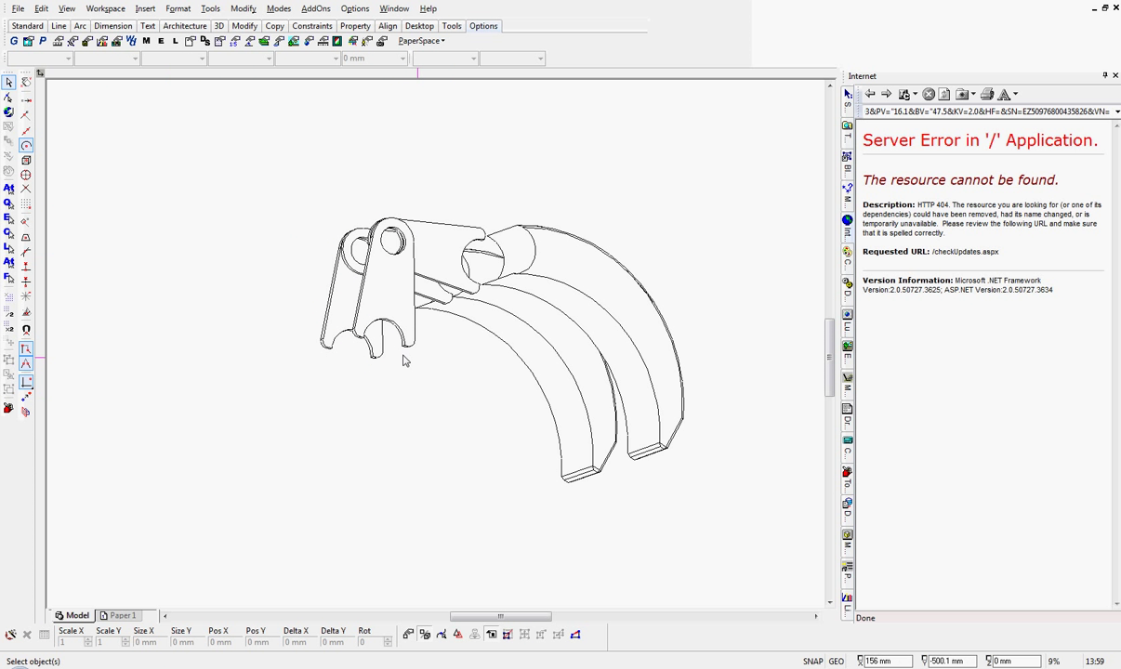
click(332, 333)
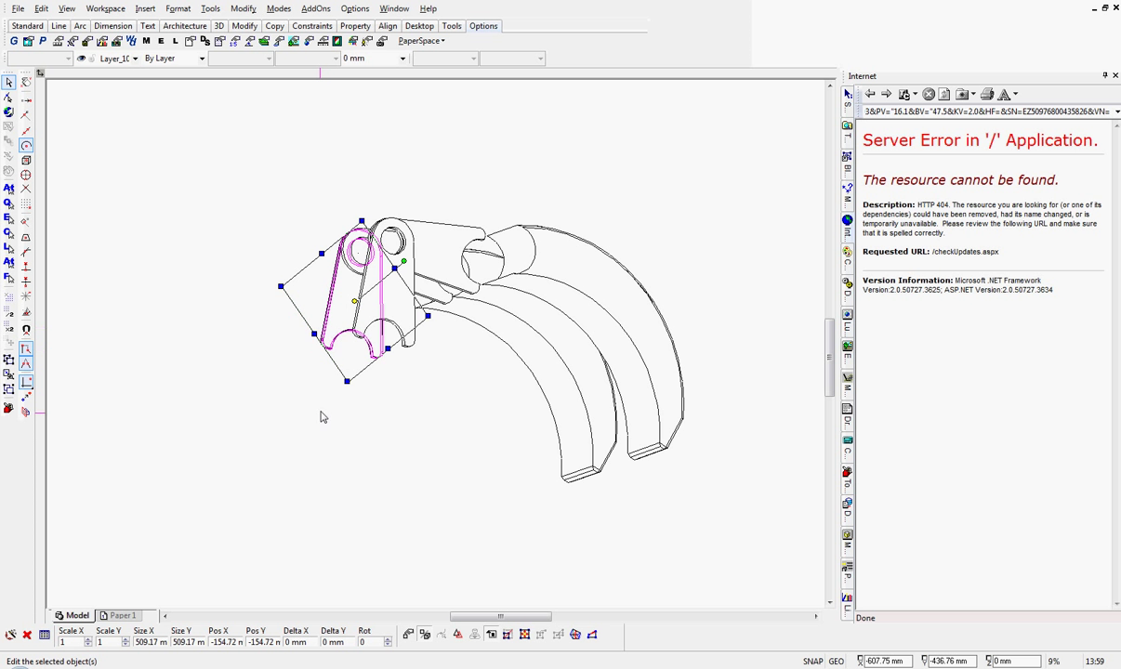
key(ctrl+z)
Move the front upright link plate from Layer_2 to Layer_10
click(397, 319)
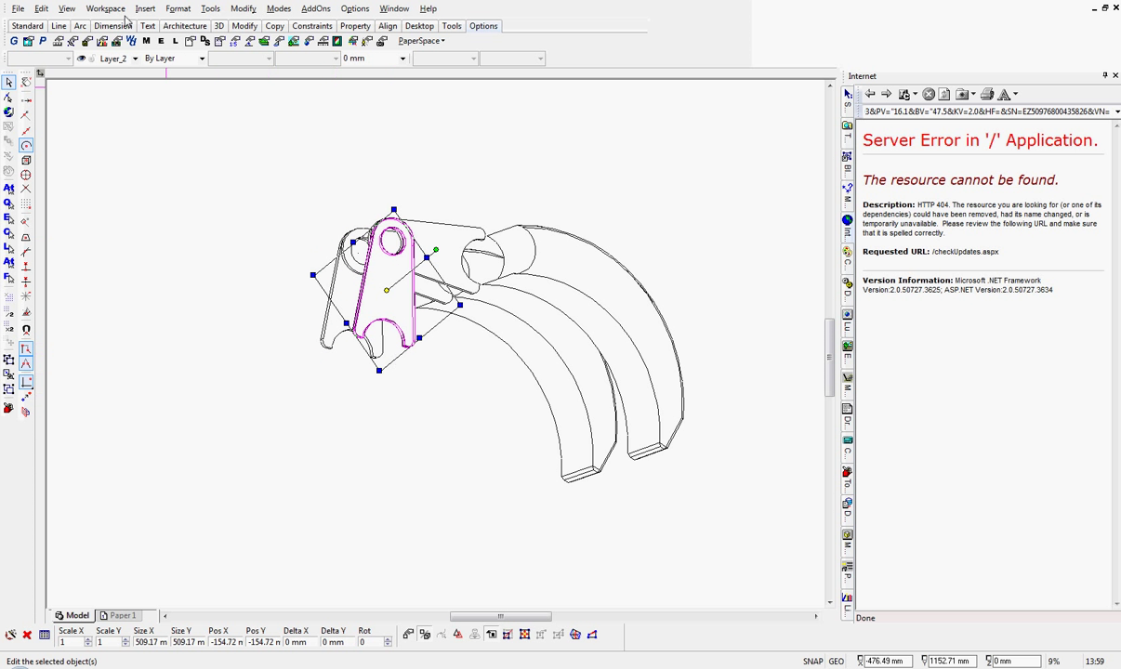
click(135, 59)
click(112, 212)
click(112, 230)
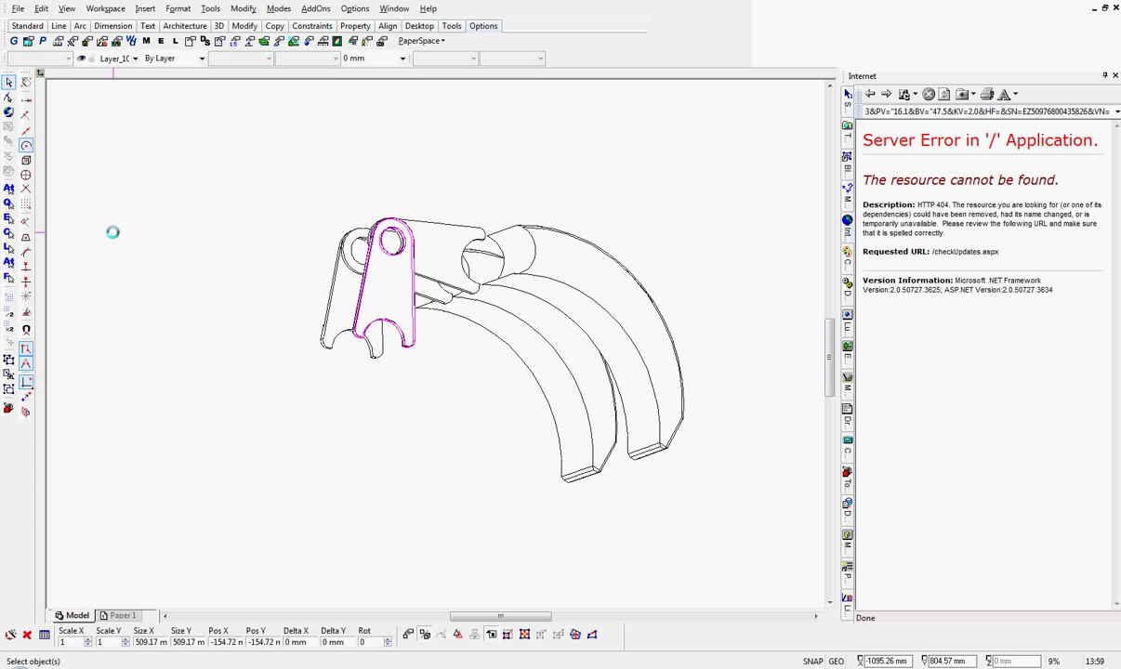
Check the layer of the front claw-side link plate, and hide Layer_2 and Layer_6 through Layer_9
click(450, 230)
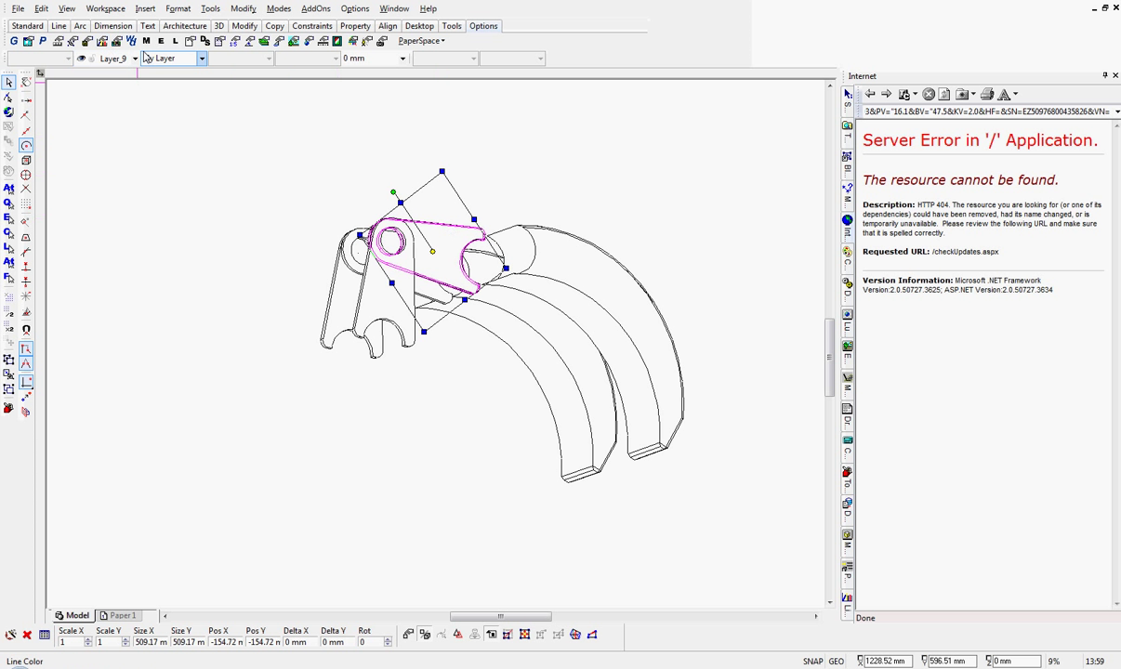
click(134, 58)
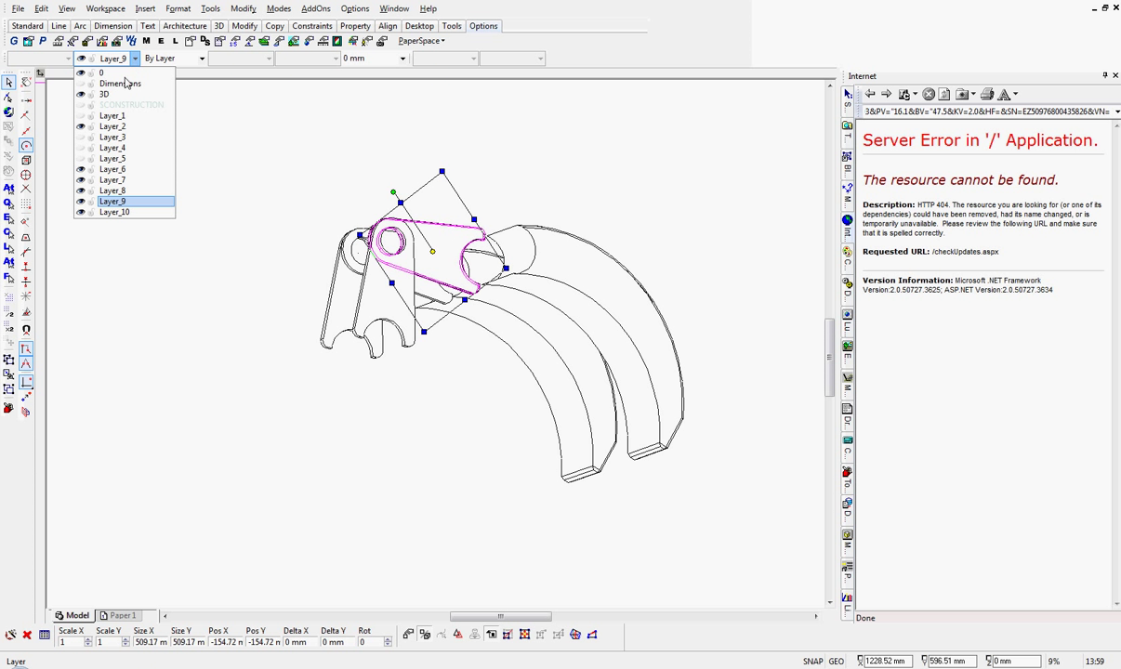
click(80, 127)
click(80, 169)
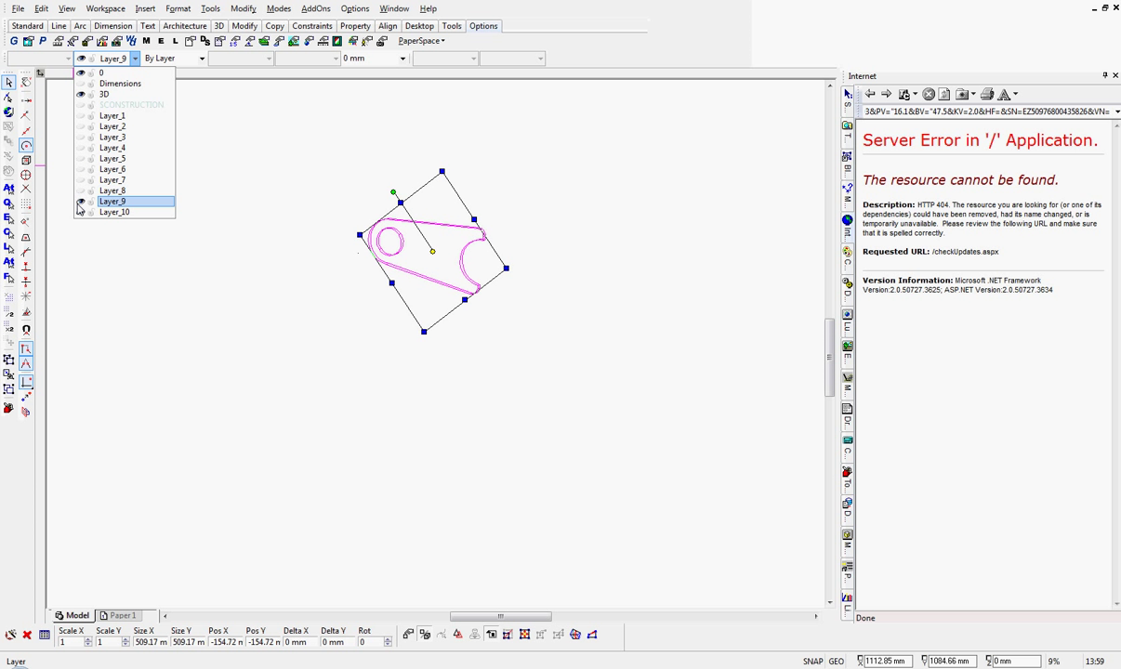
click(80, 203)
click(215, 315)
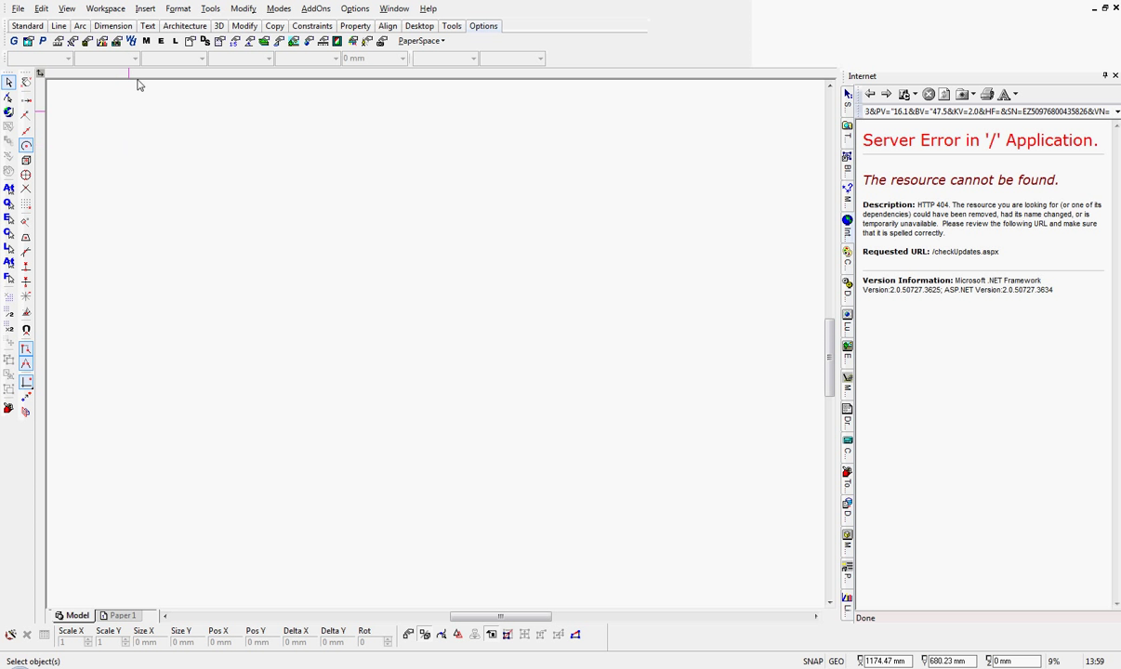
Regenerate the display of the Layer_10 plates as a wire image, followed by a hidden-line image
click(219, 26)
click(58, 41)
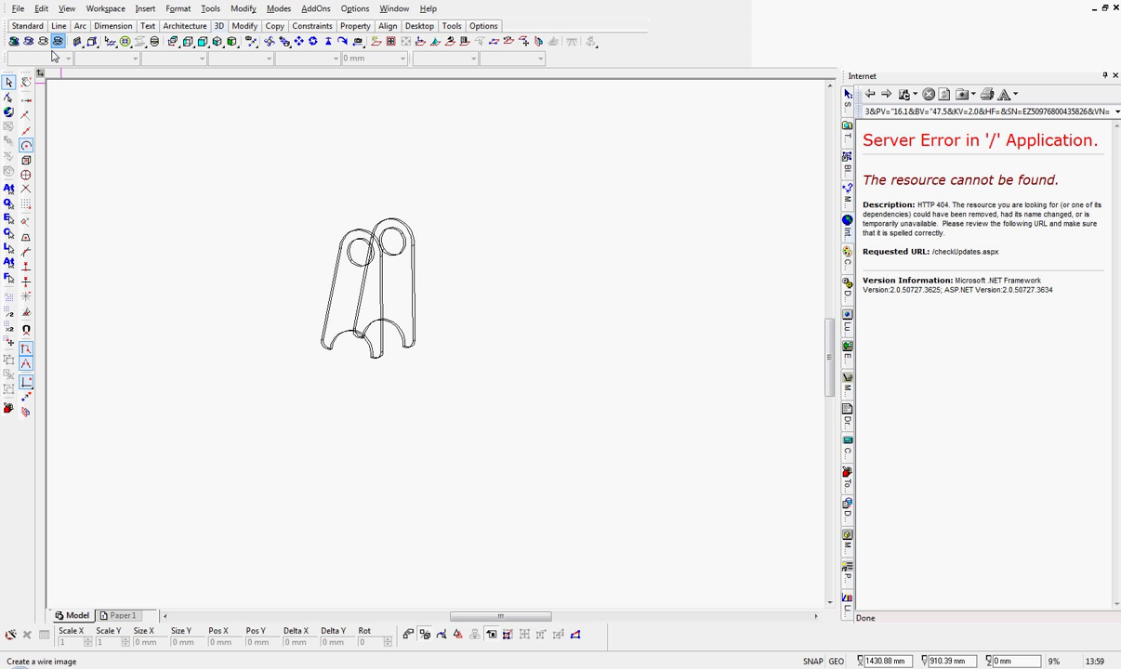
click(43, 40)
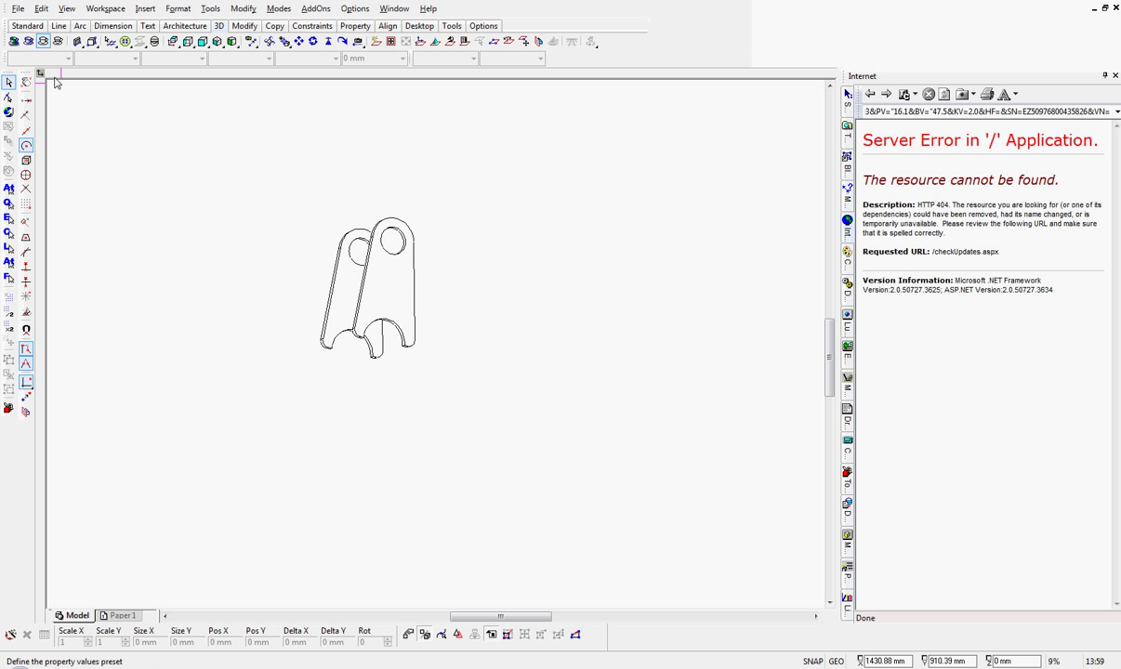
Move the rear of the two upright link plates from Layer_10 to Layer_8
click(172, 42)
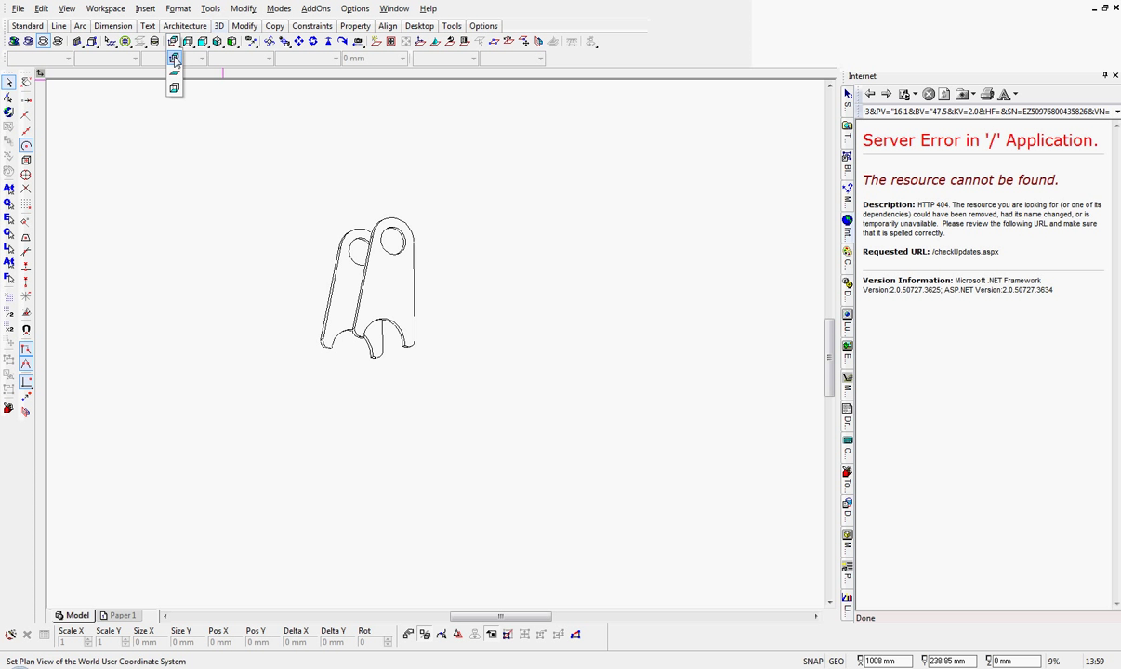
click(177, 61)
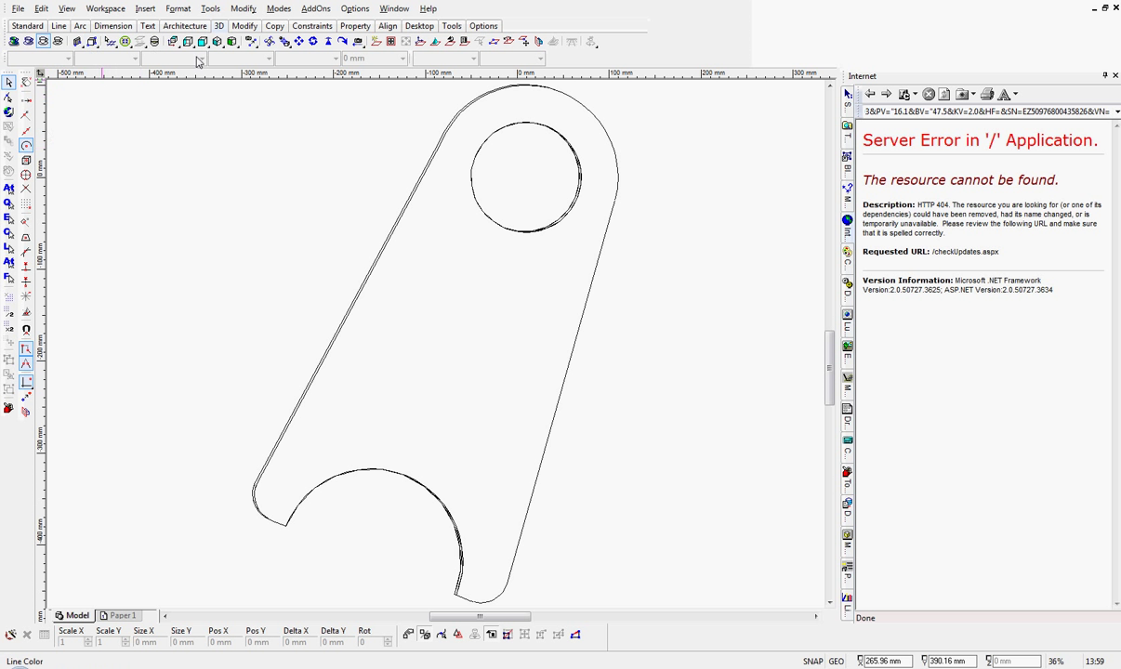
click(286, 42)
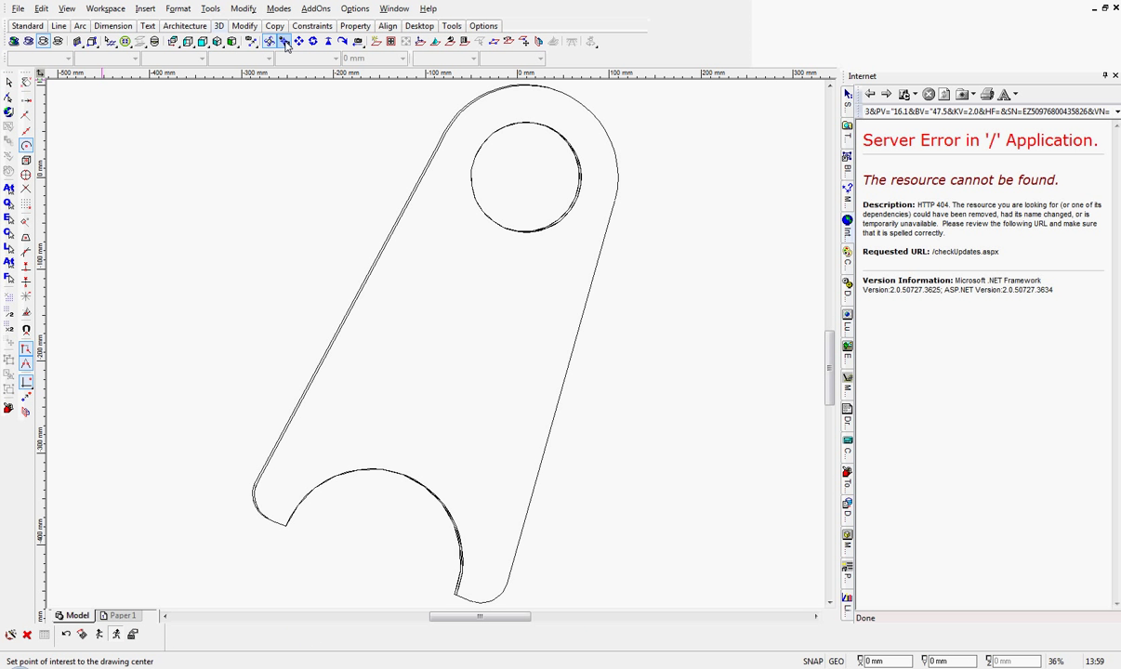
drag(336, 200, 185, 176)
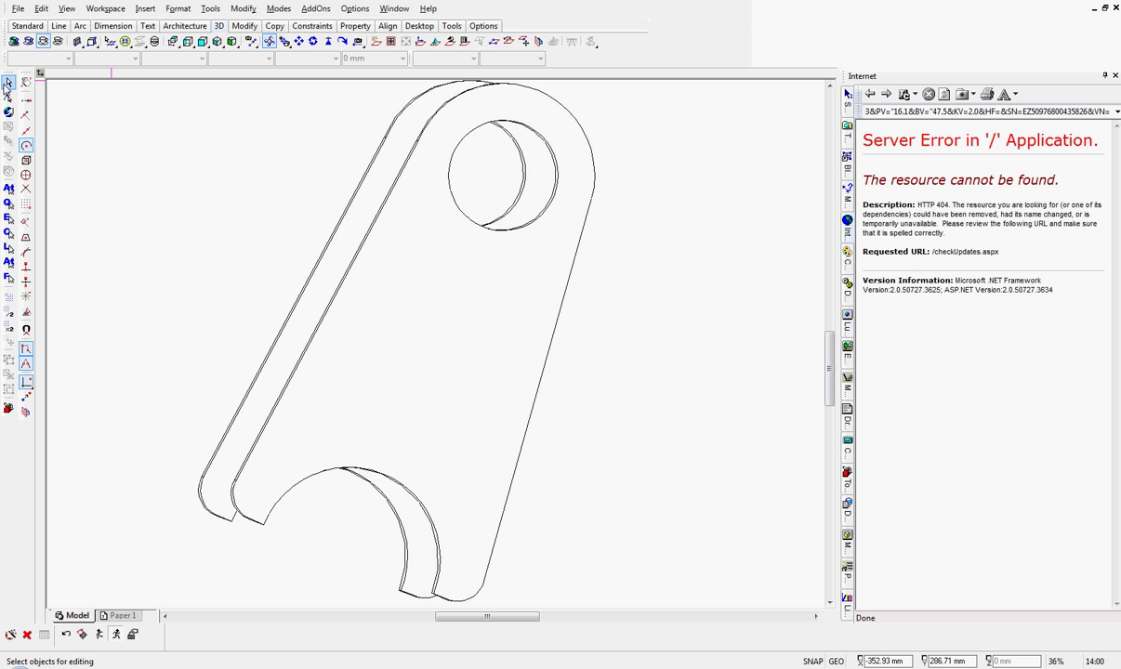
click(8, 83)
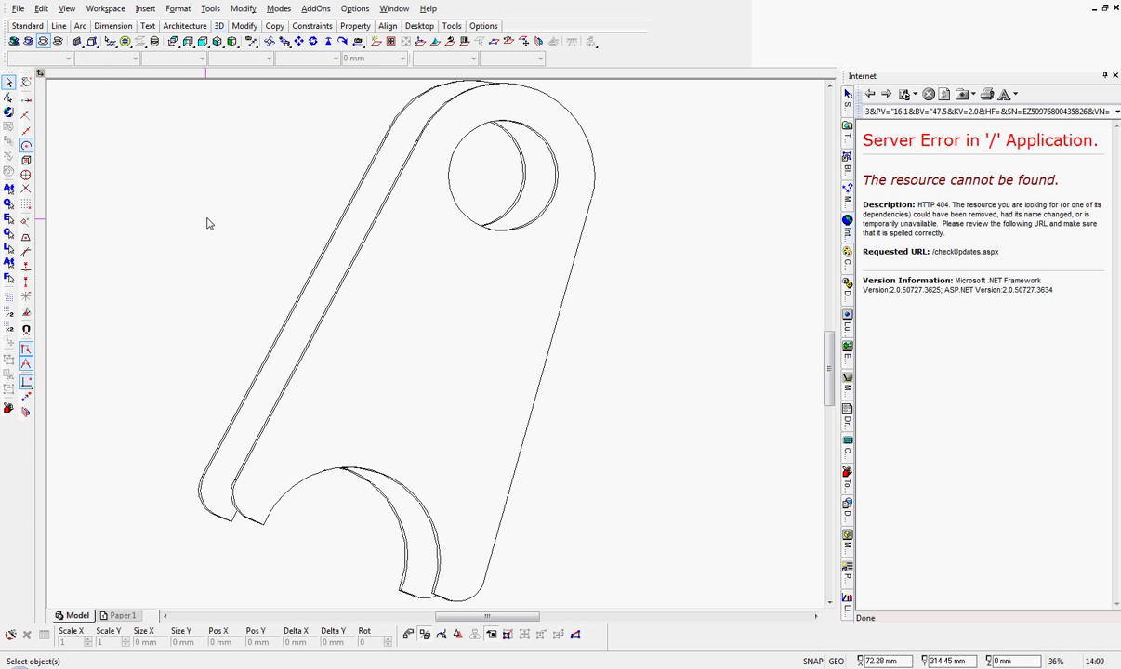
click(310, 283)
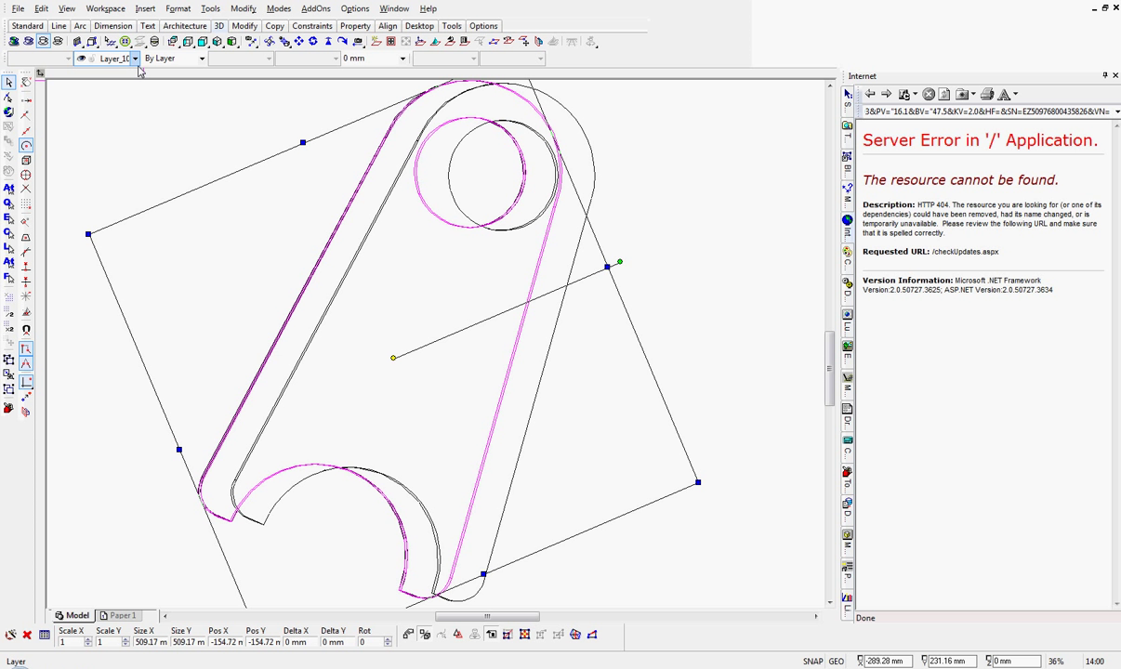
click(135, 59)
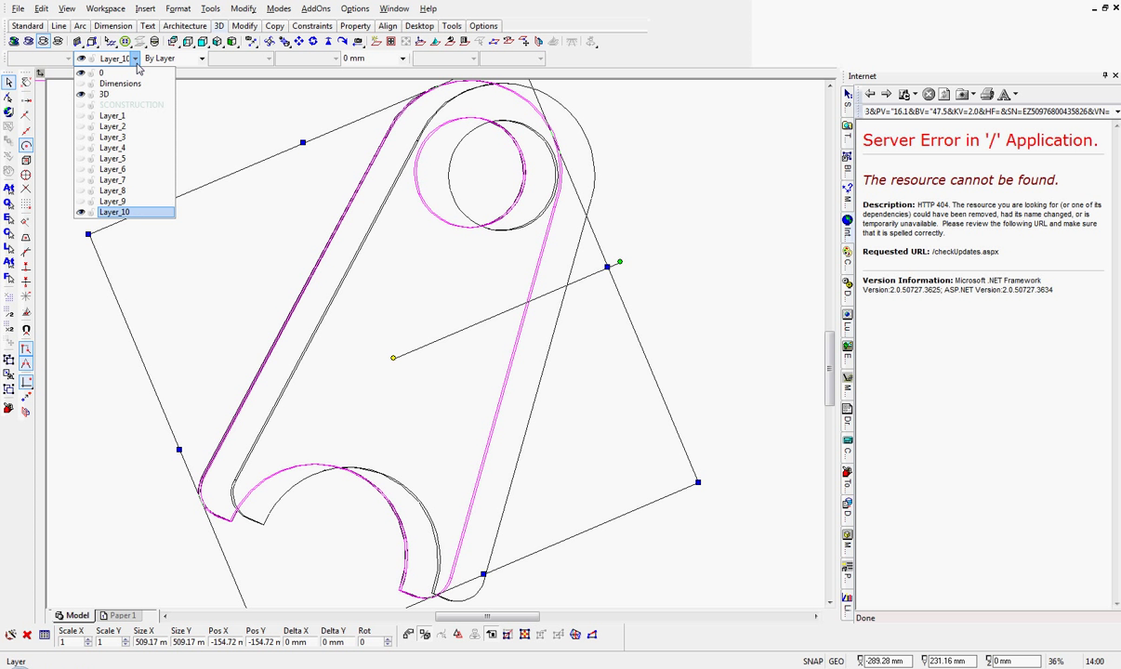
click(111, 191)
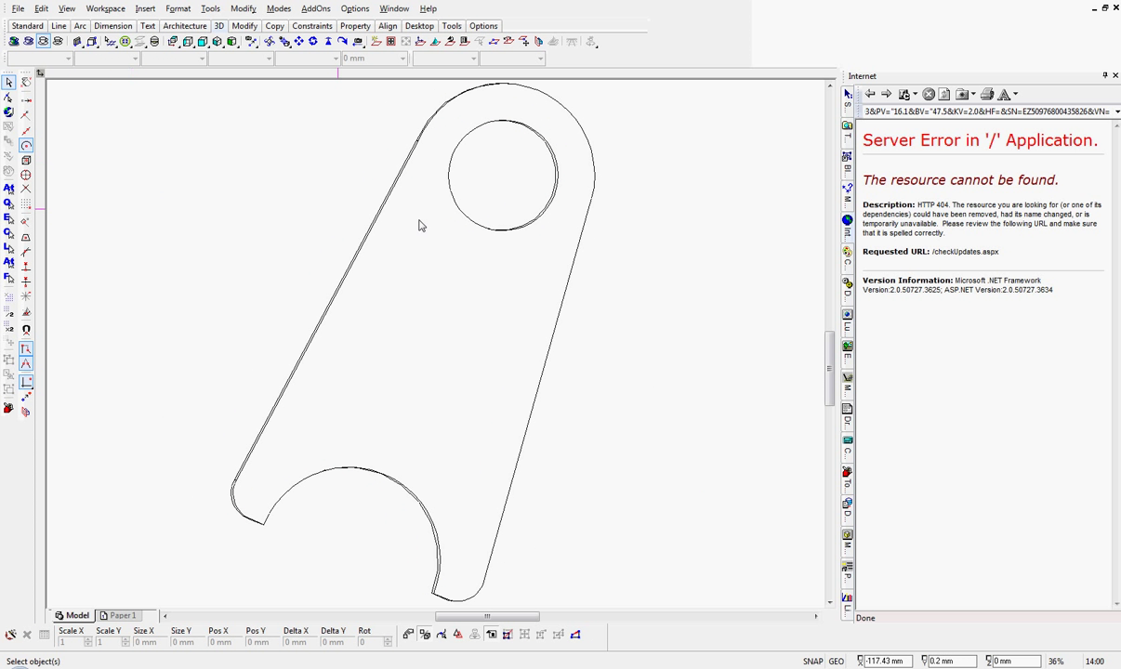
Check which layer the remaining upright link plate is on, and deselect it without changing its layer
click(390, 218)
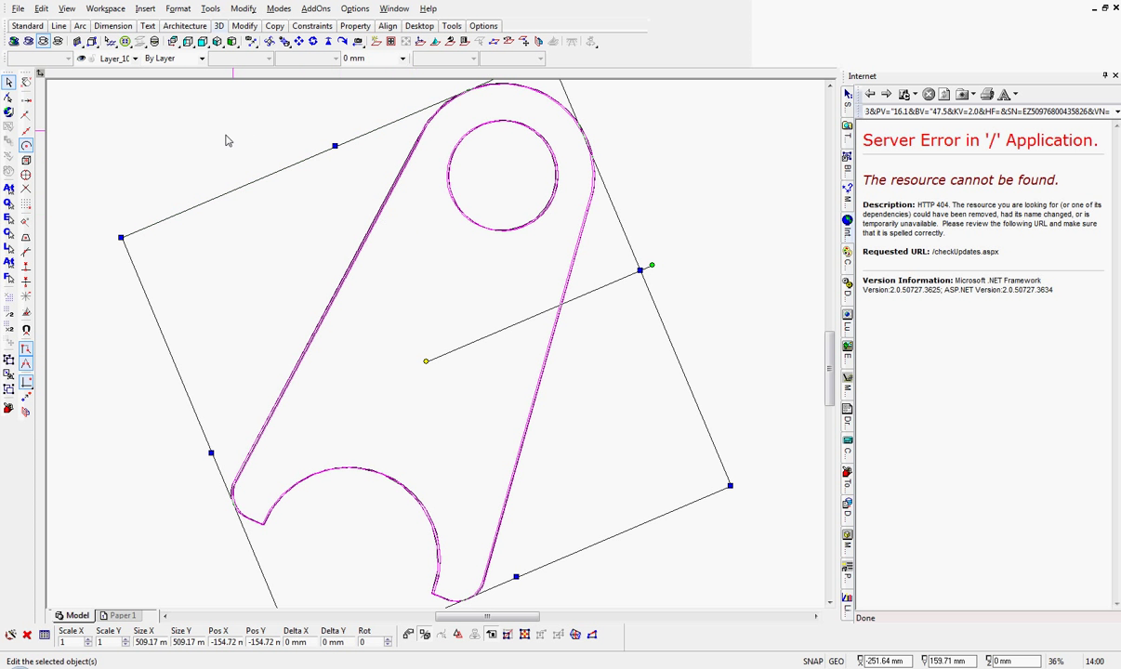
click(135, 59)
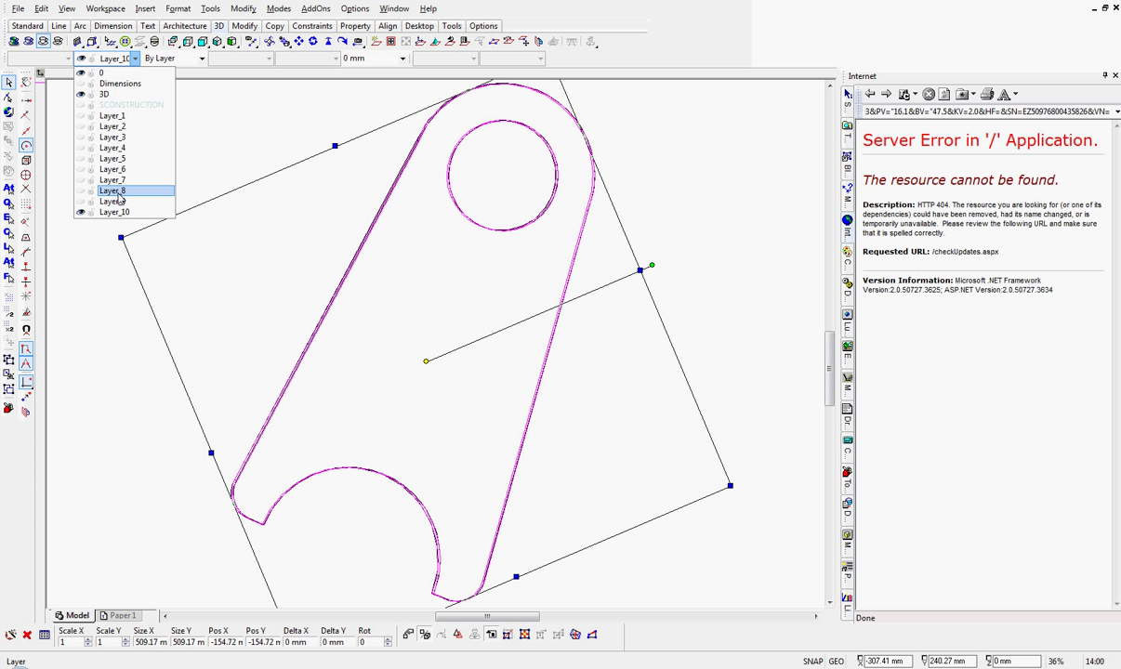
click(189, 135)
click(186, 134)
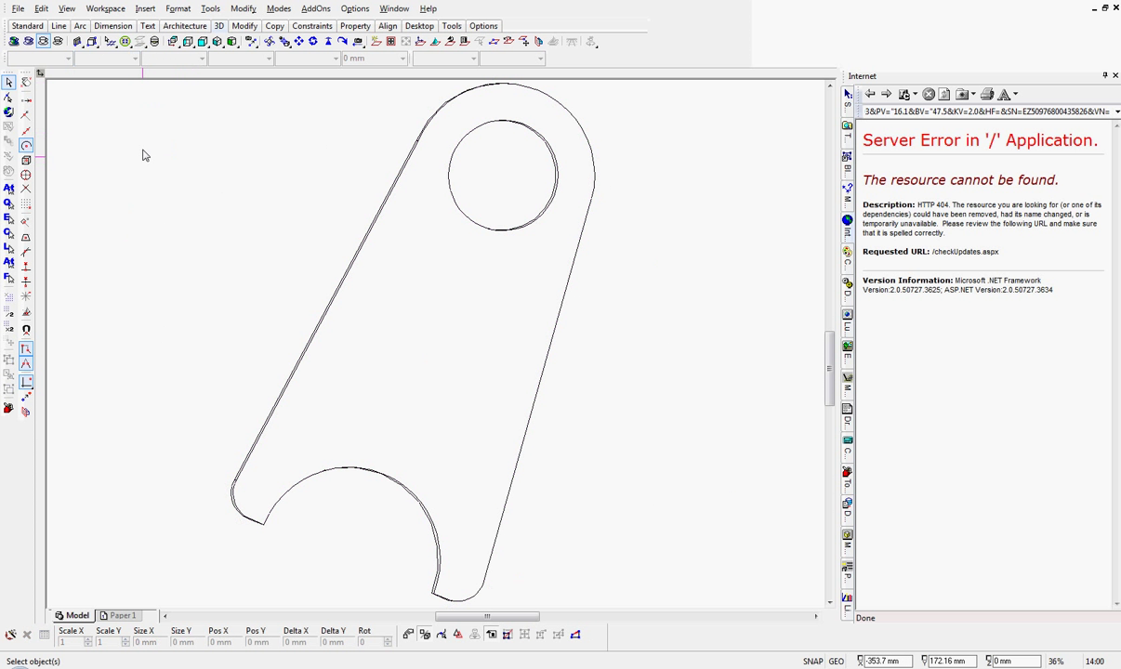
Orbit around the remaining link plate to inspect it, and set a standard view square to its flat face
click(269, 44)
drag(366, 293, 426, 275)
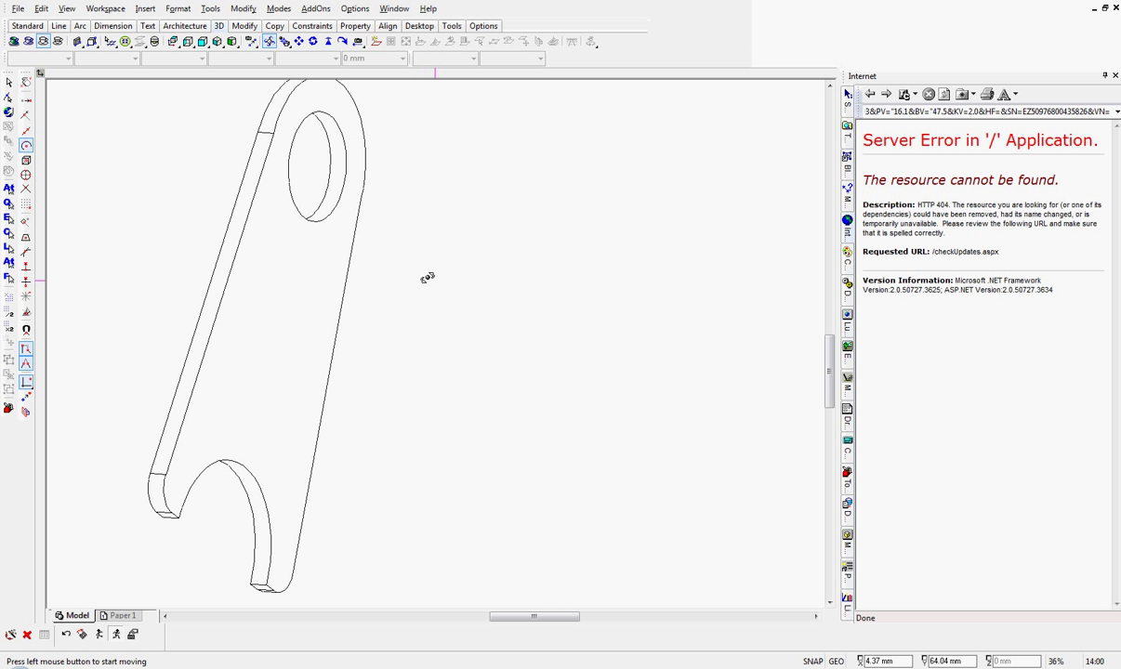
click(284, 41)
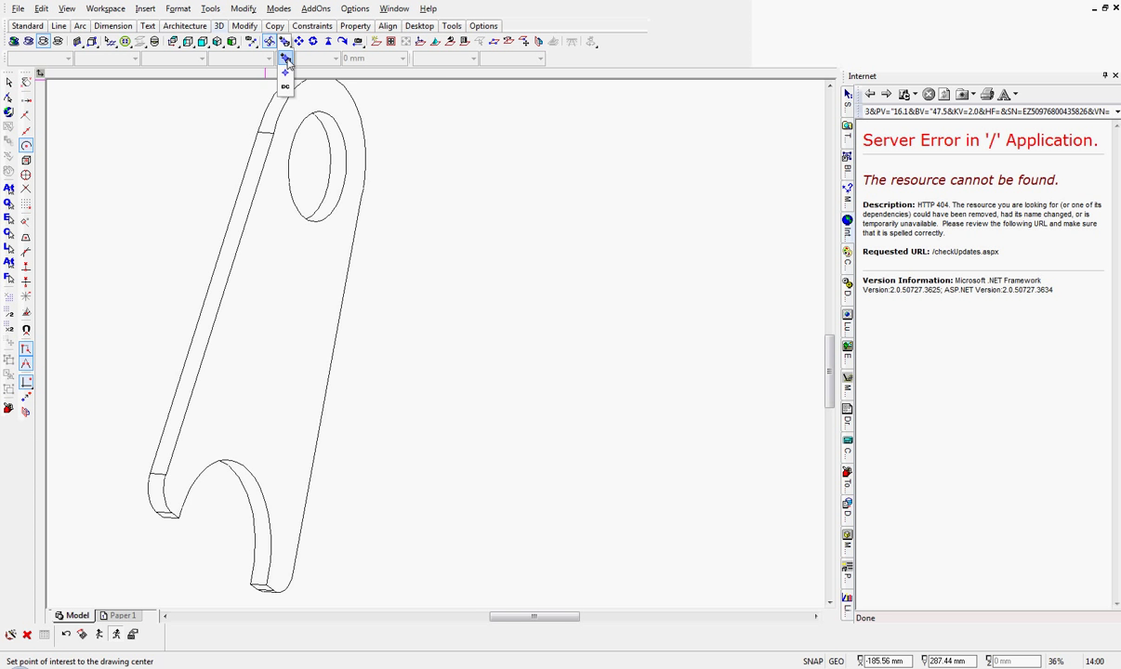
click(287, 62)
drag(428, 432, 477, 328)
click(173, 42)
click(174, 60)
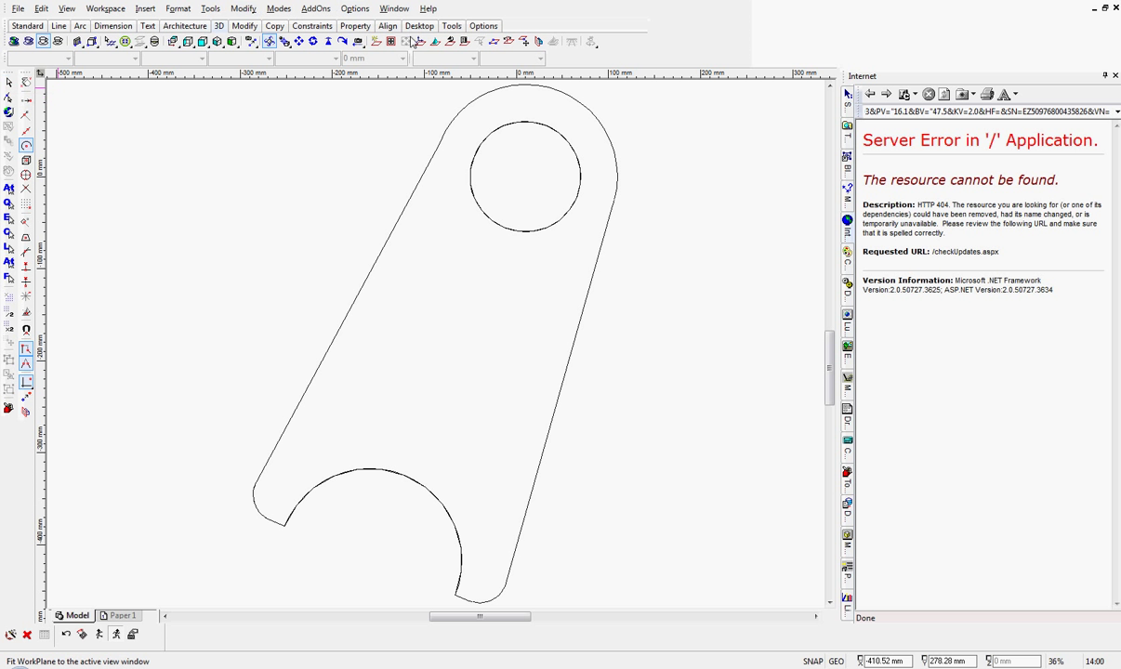
Create a named view called lug12 that frames the whole link plate in model space
click(452, 26)
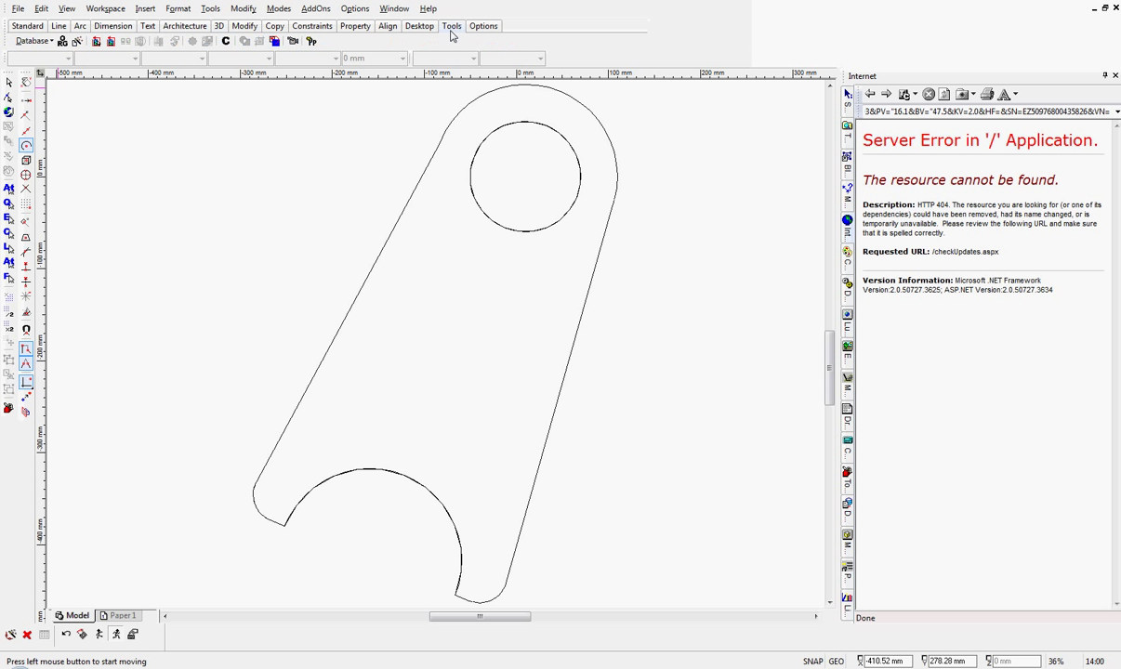
click(485, 26)
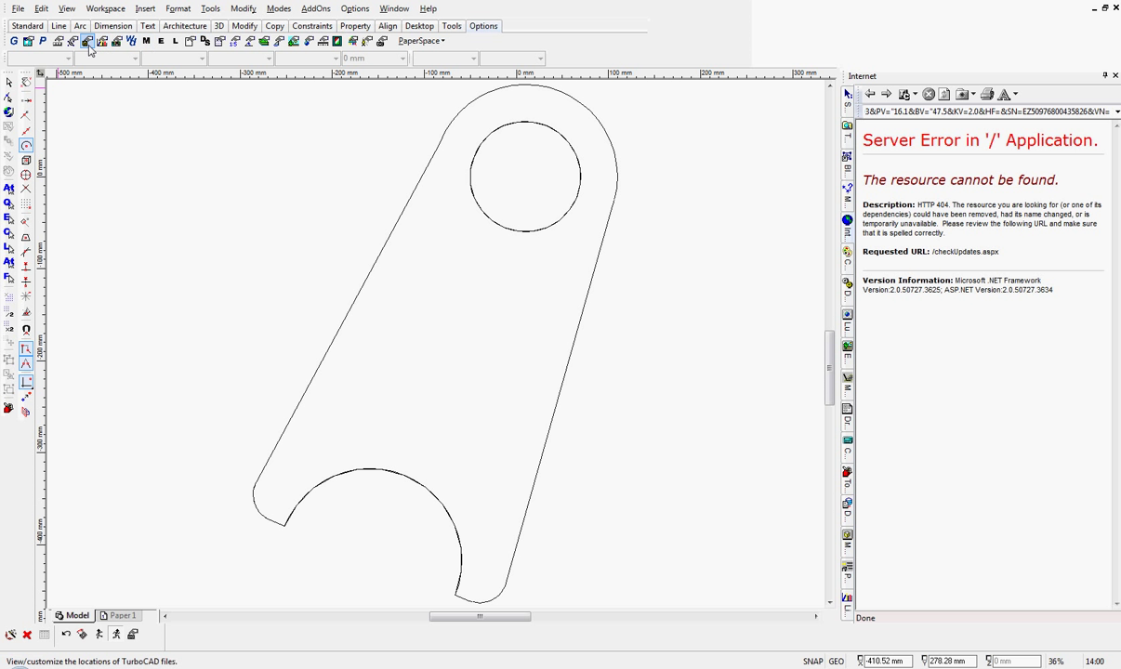
click(31, 26)
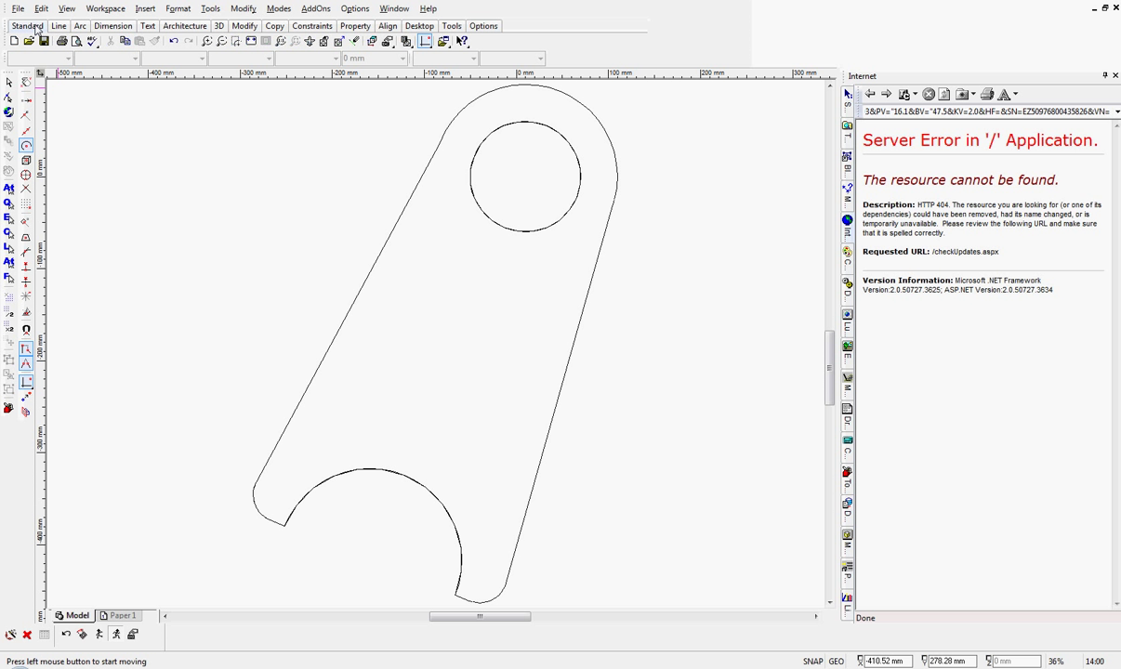
click(407, 43)
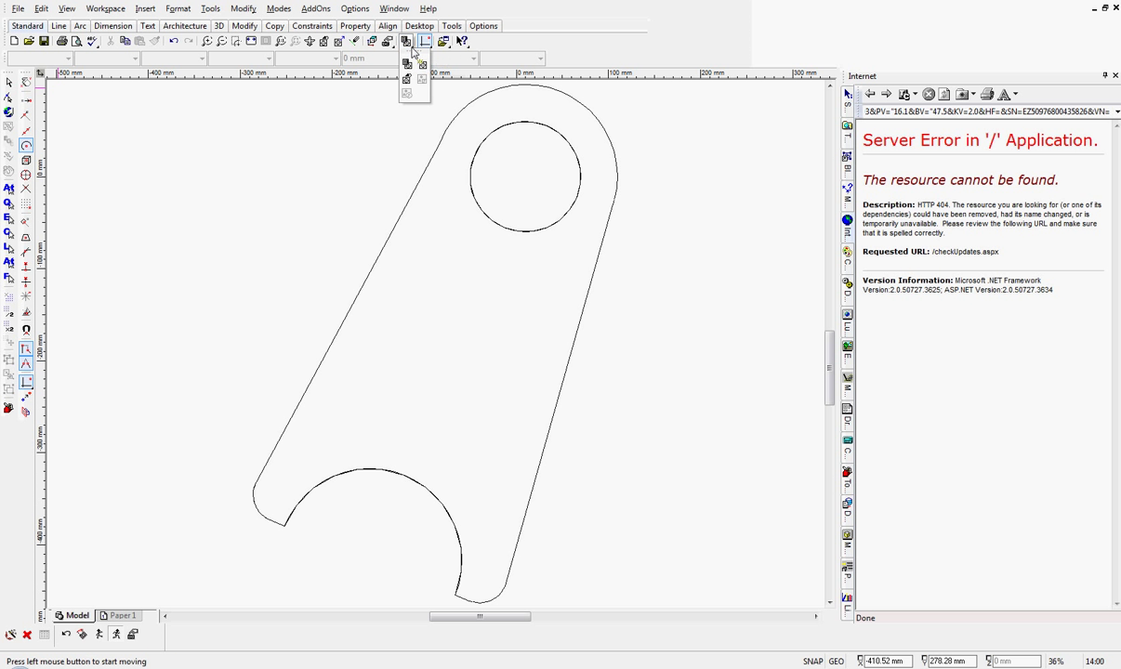
click(406, 65)
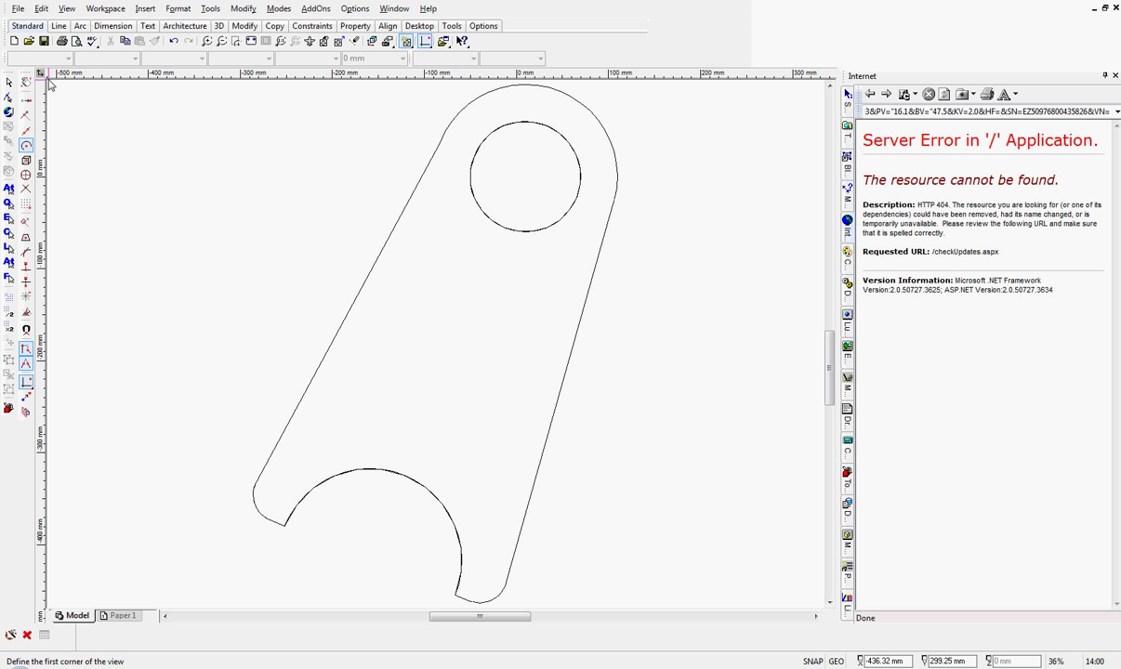
click(49, 82)
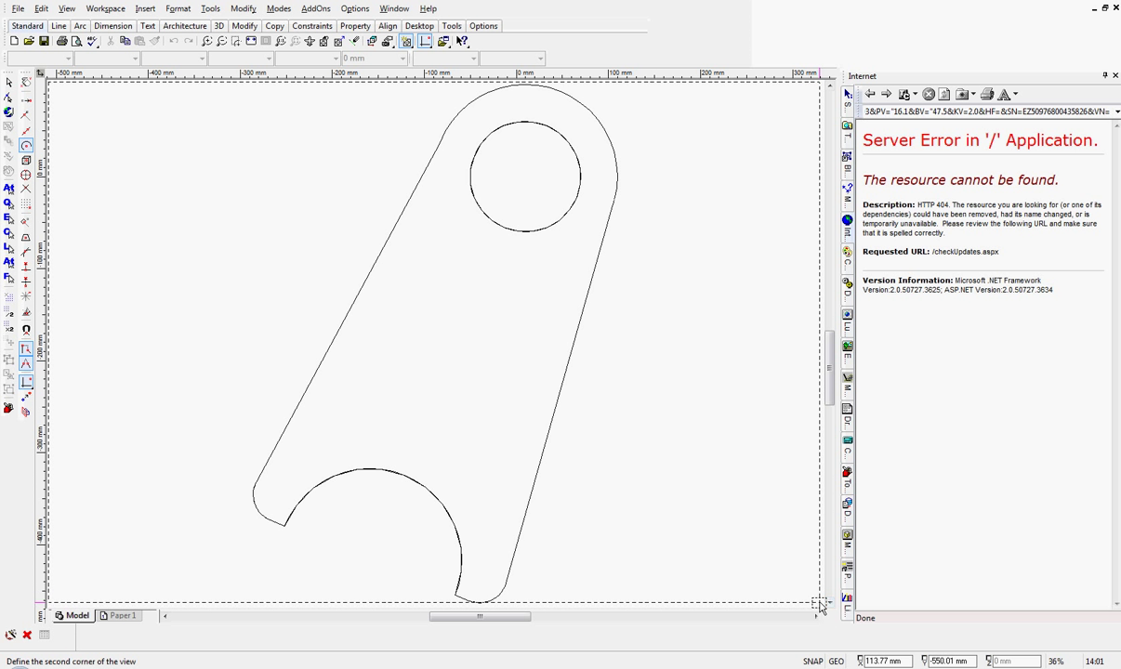
click(820, 604)
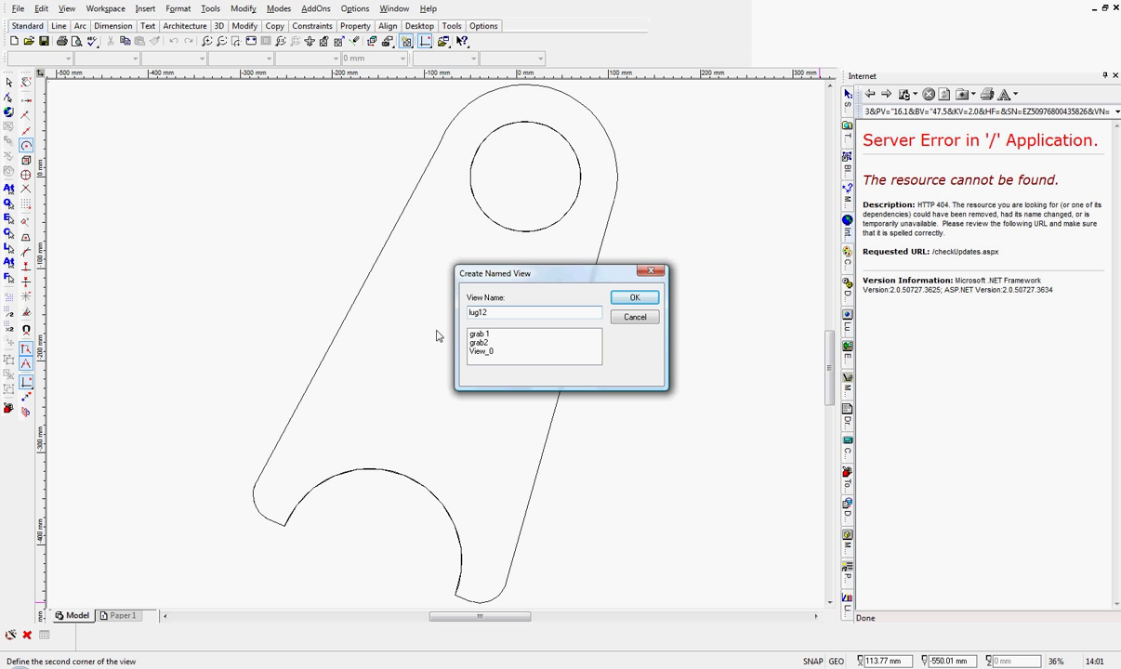
click(635, 299)
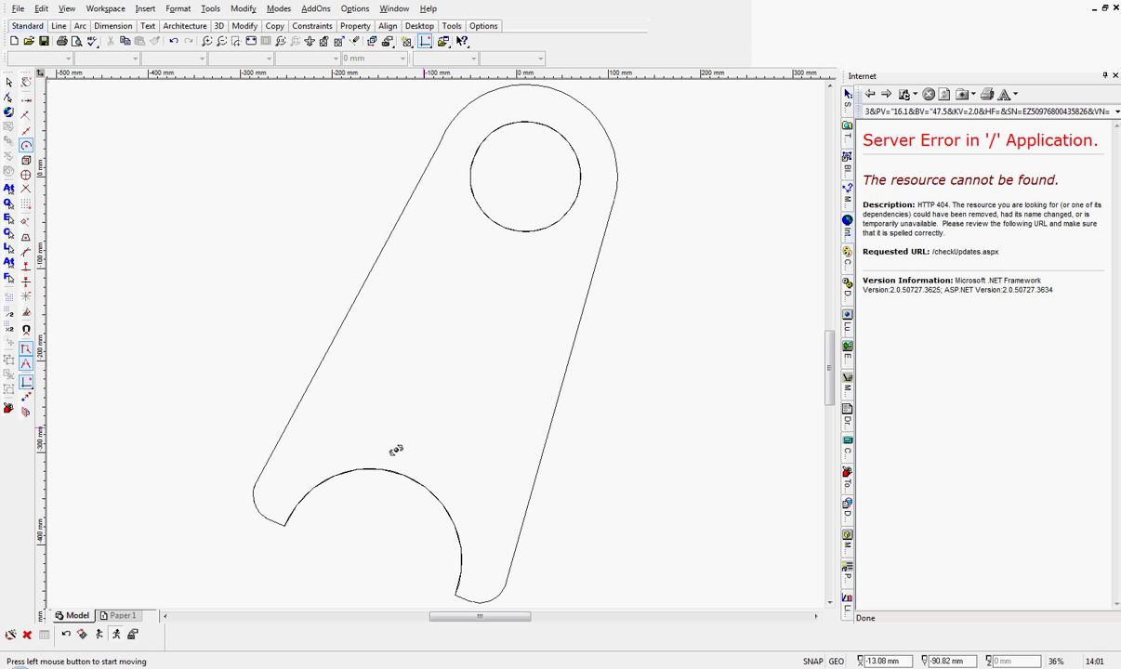
Switch to the Paper 1 sheet and delete the existing viewport of the rendered grapple
click(123, 616)
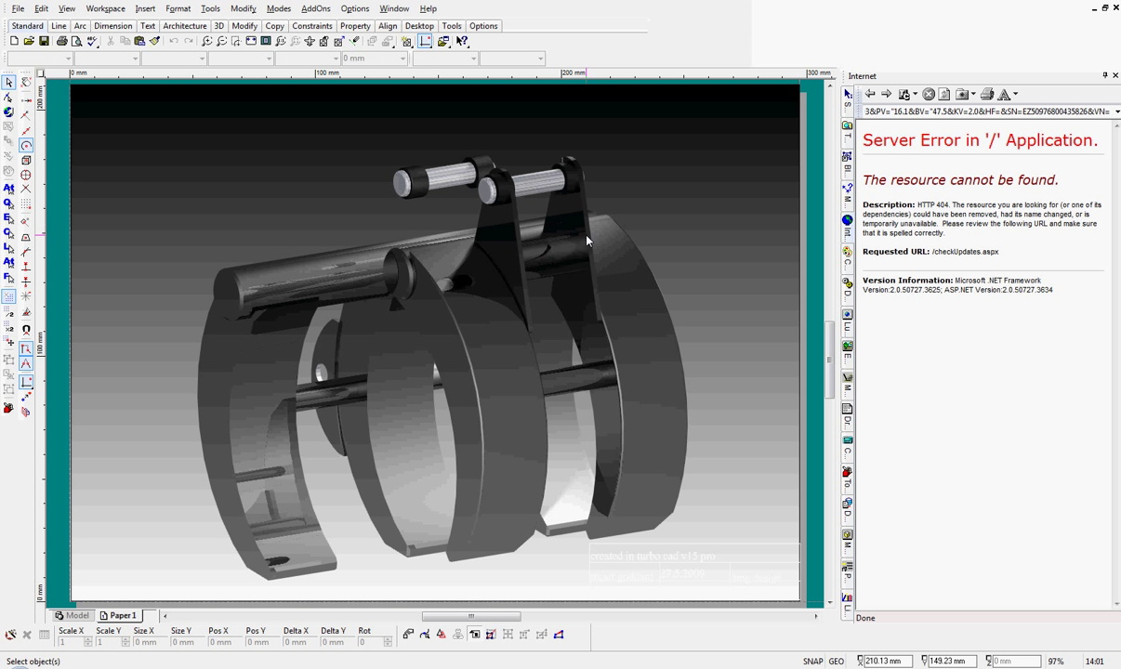
click(625, 372)
key(Delete)
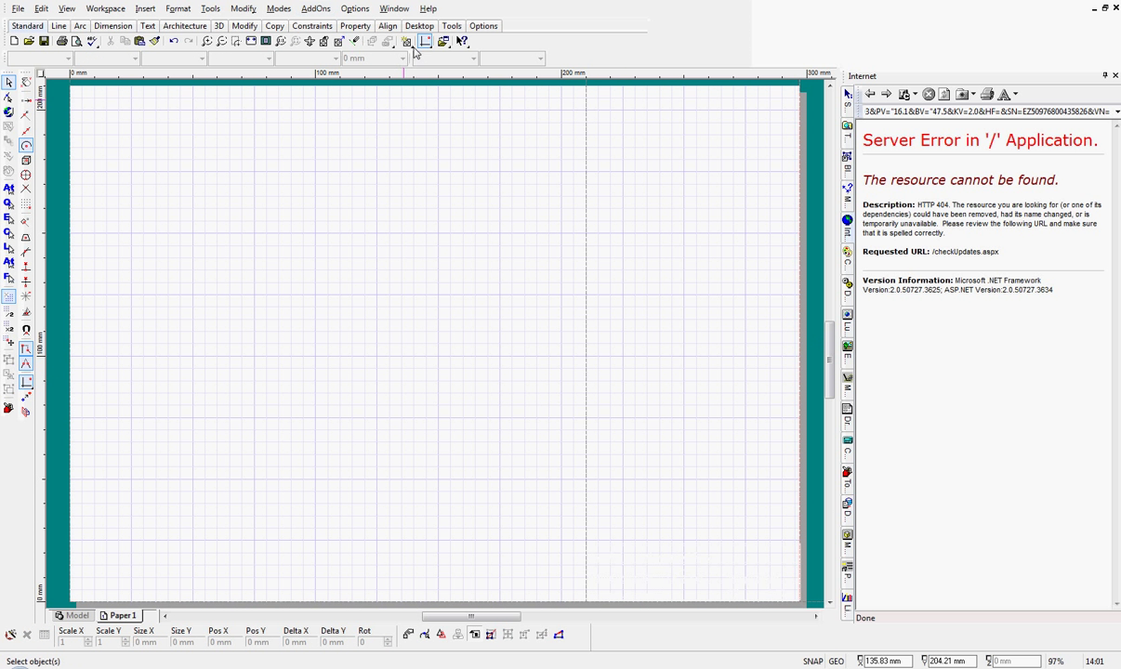
Insert a viewport covering the whole Paper 1 sheet that shows the named view lug12
click(407, 42)
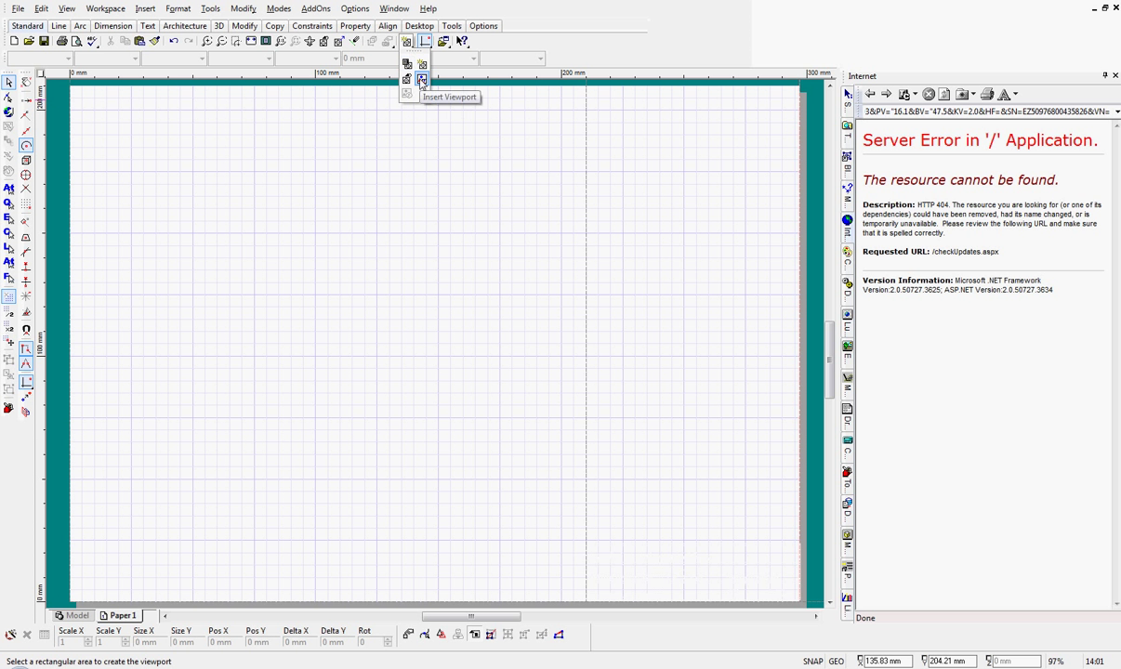
click(407, 81)
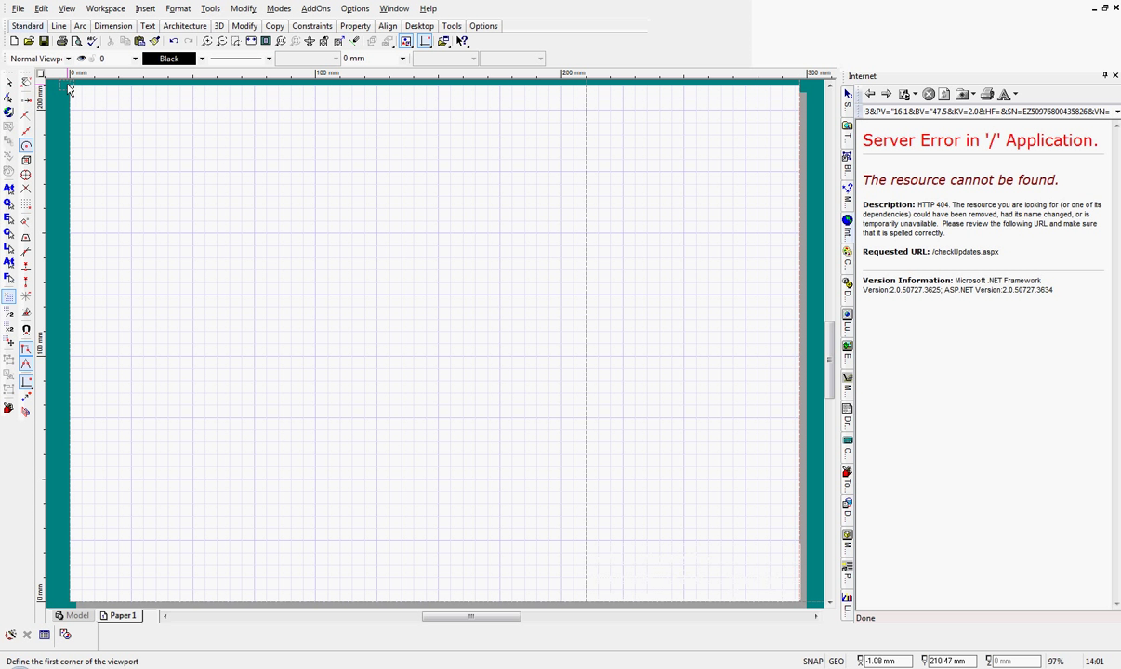
click(68, 87)
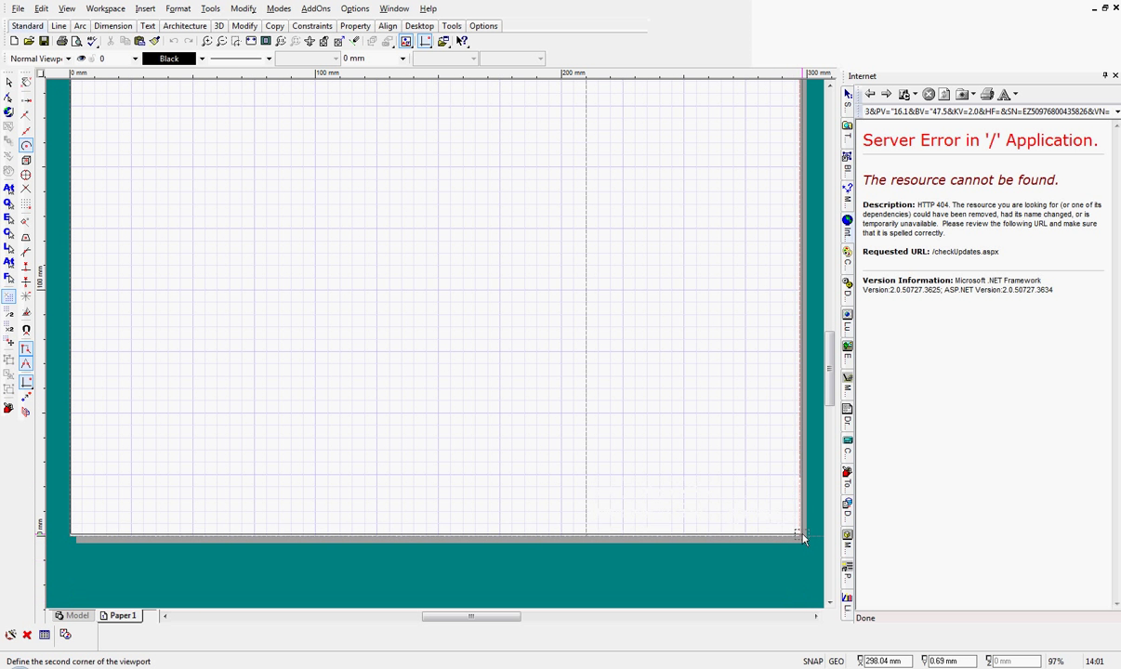
click(803, 540)
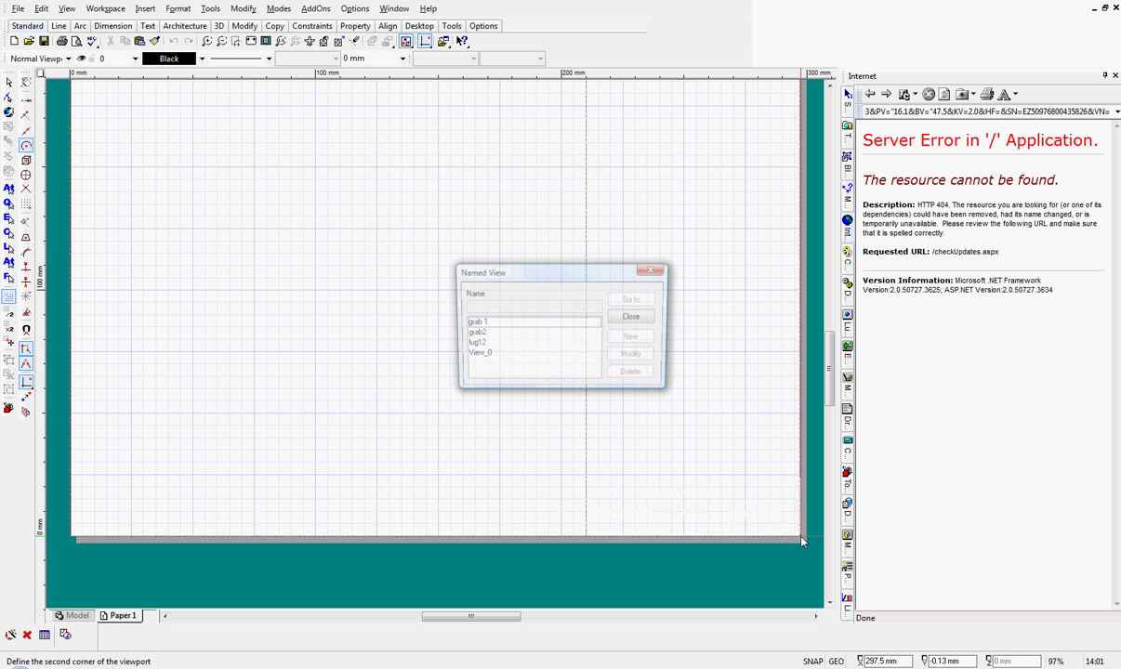
click(475, 344)
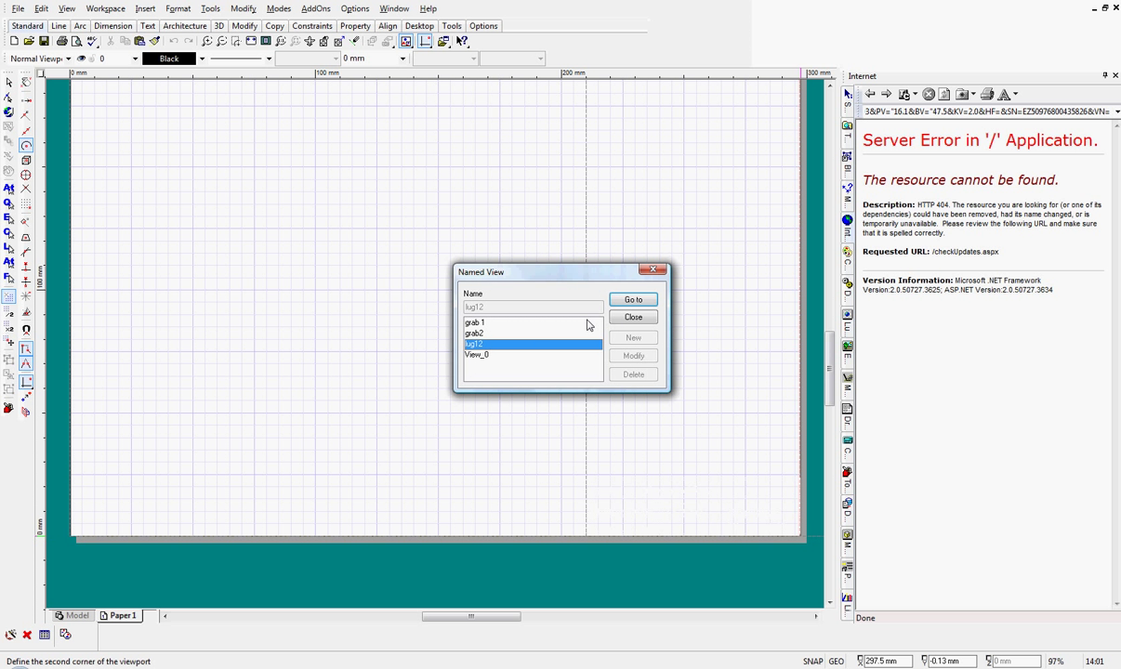
click(633, 300)
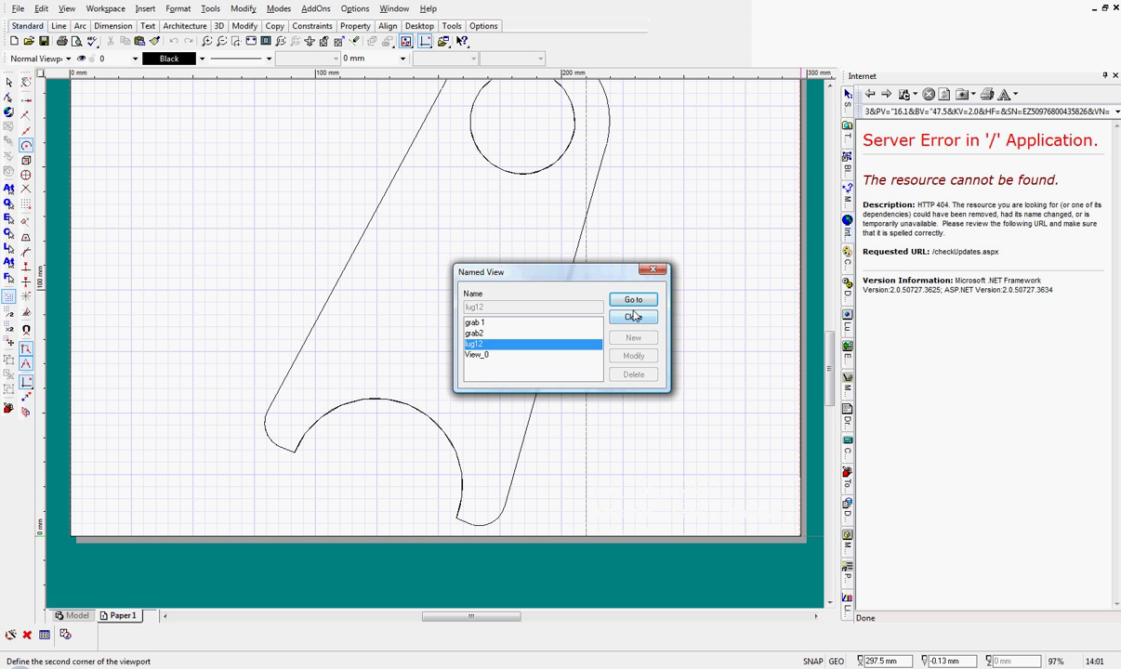
click(632, 318)
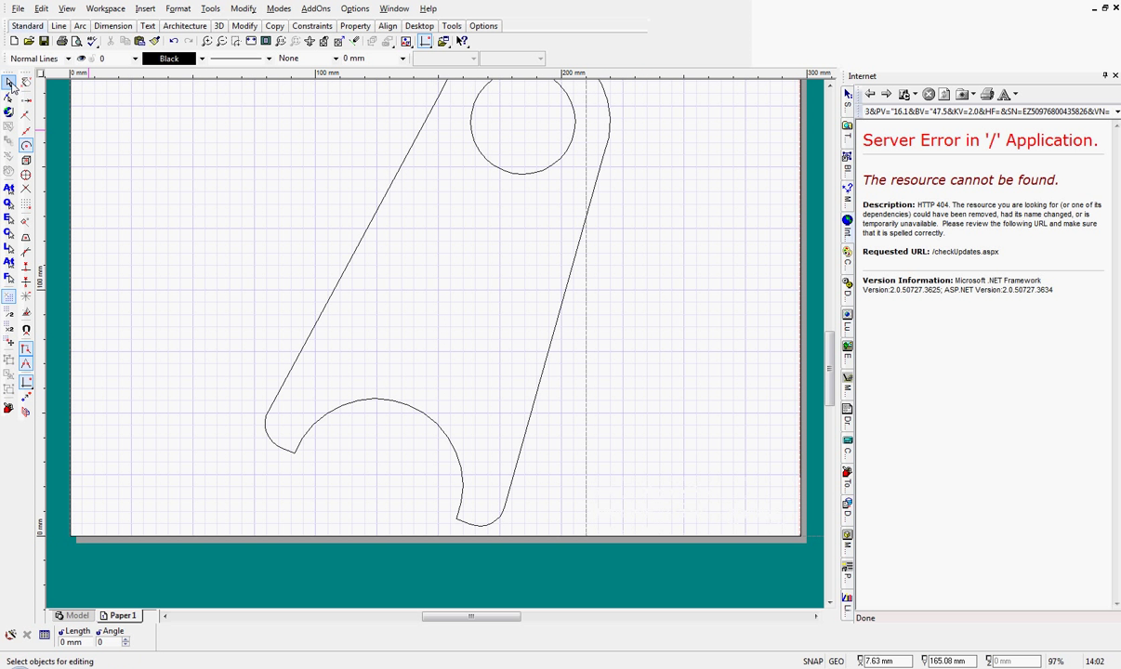
Try to select the new link plate viewport with selection windows inside the sheet
click(9, 83)
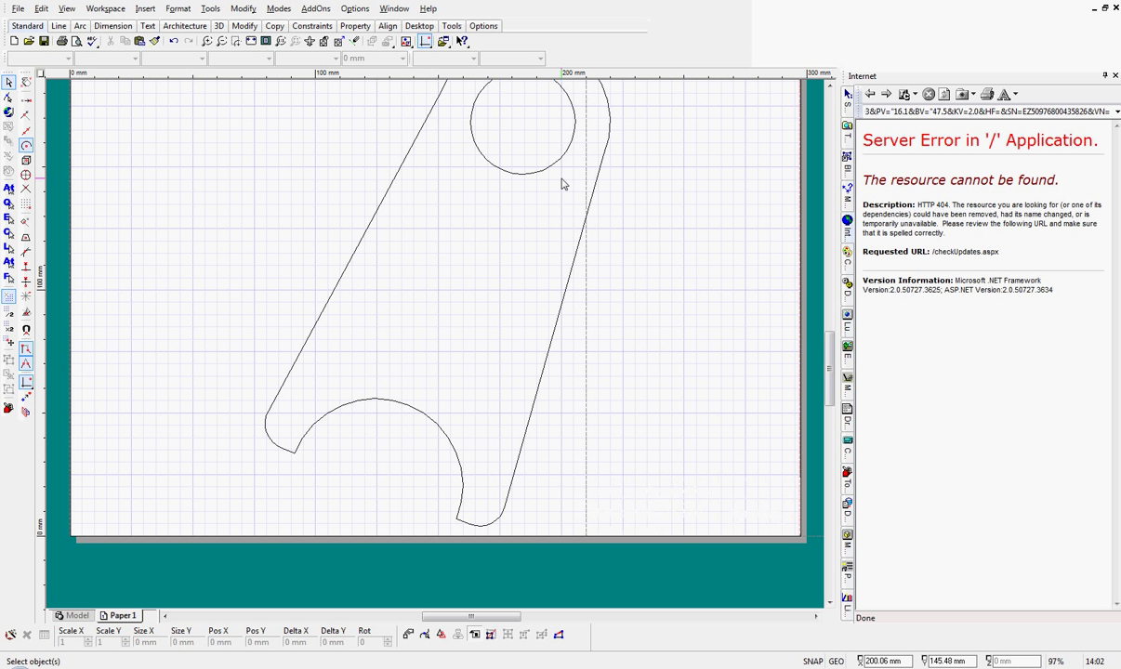
click(384, 304)
click(360, 91)
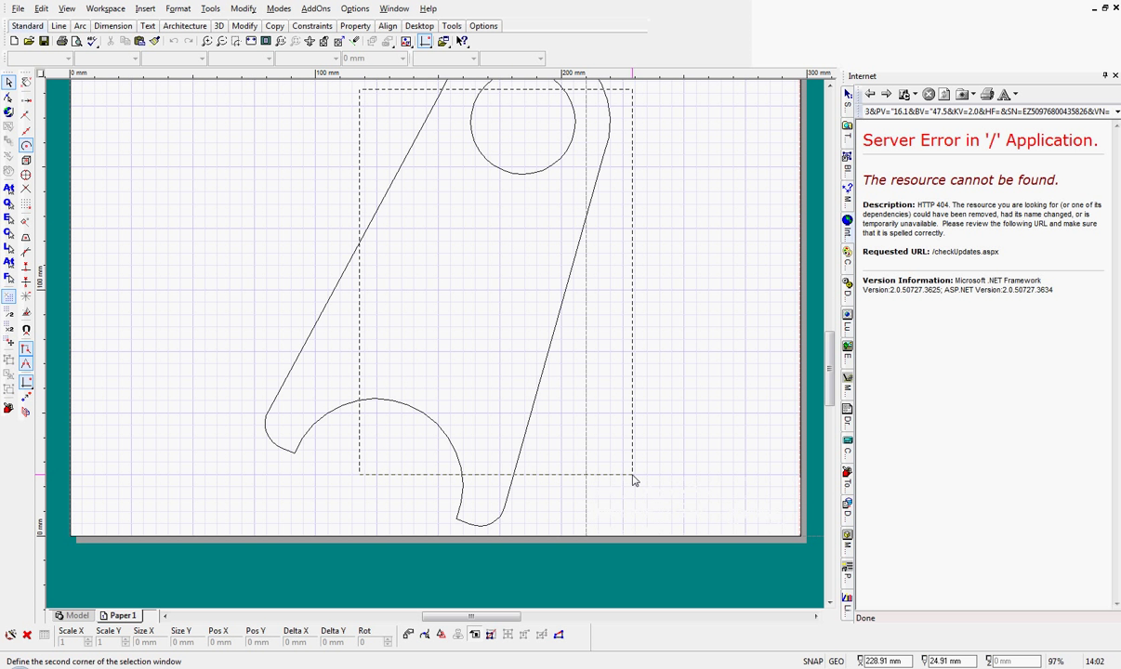
click(632, 481)
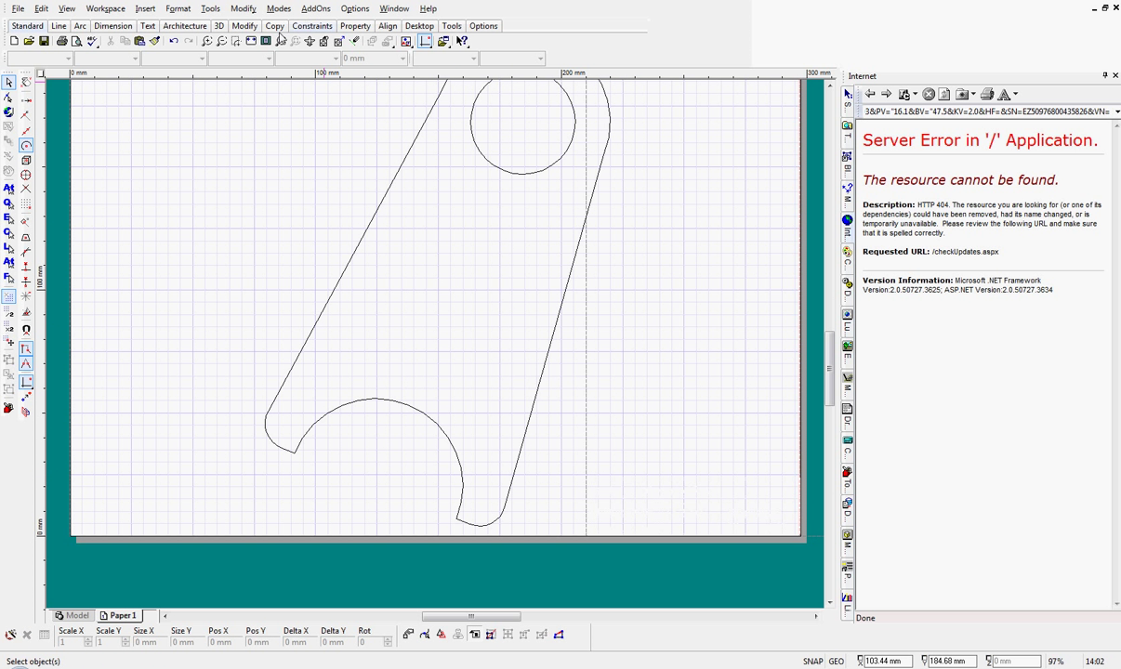
click(251, 41)
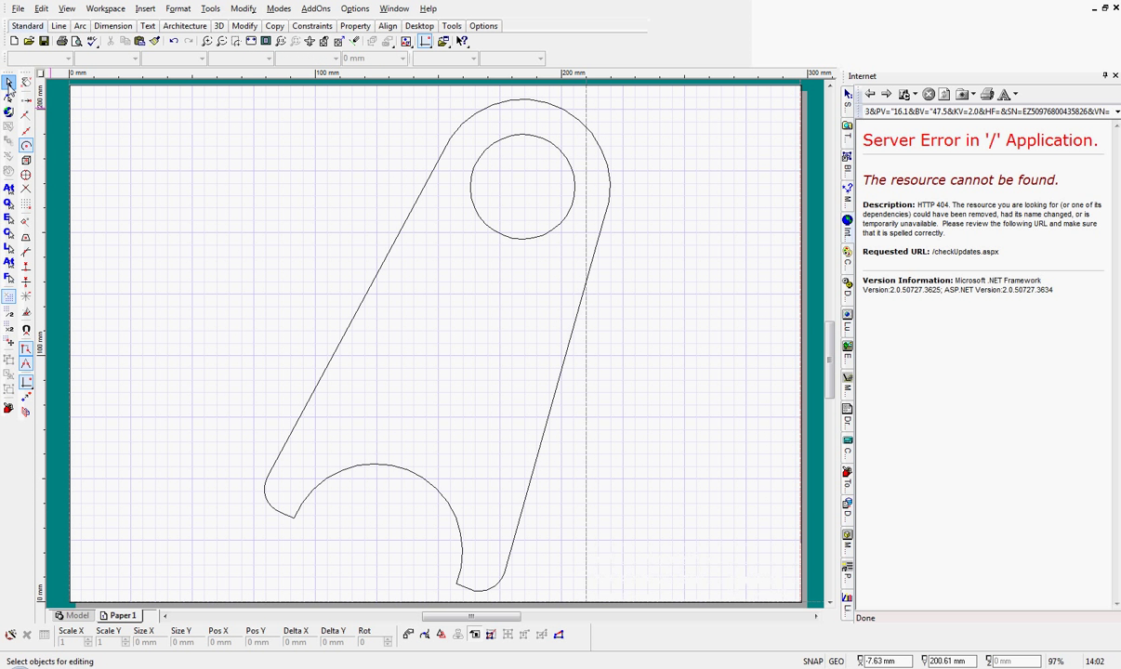
click(8, 83)
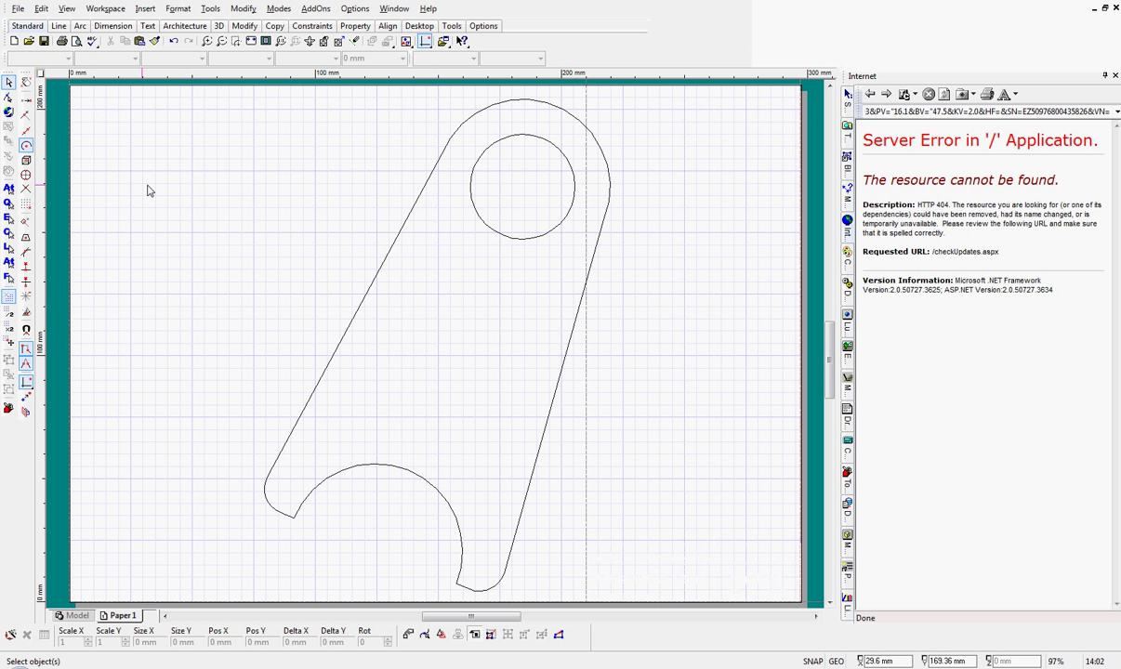
drag(393, 132, 637, 261)
key(Escape)
drag(354, 178, 633, 382)
click(265, 478)
click(332, 523)
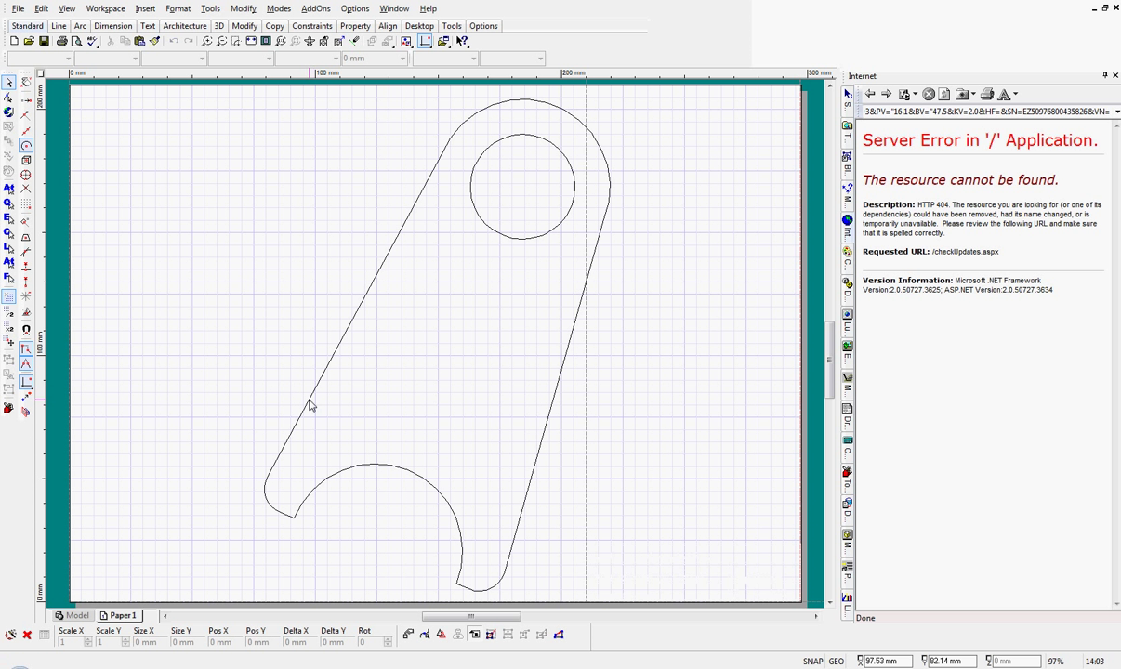
Select the link plate viewport and set its rendering to Hidden Line instead of Wireframe
click(569, 117)
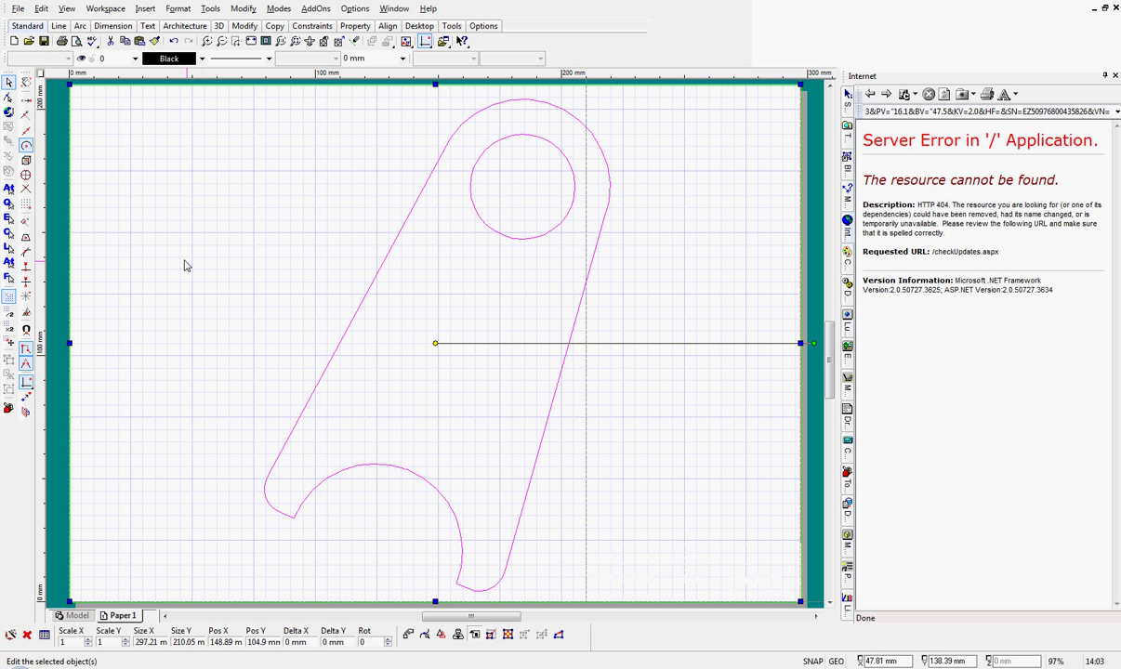
right_click(435, 314)
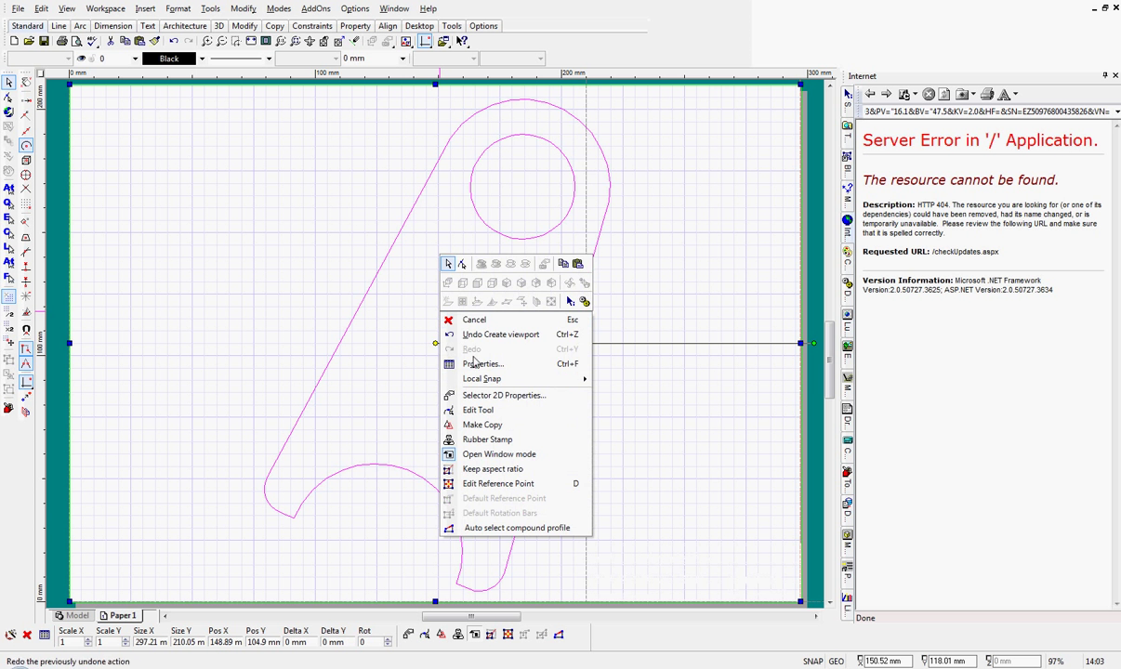
click(479, 364)
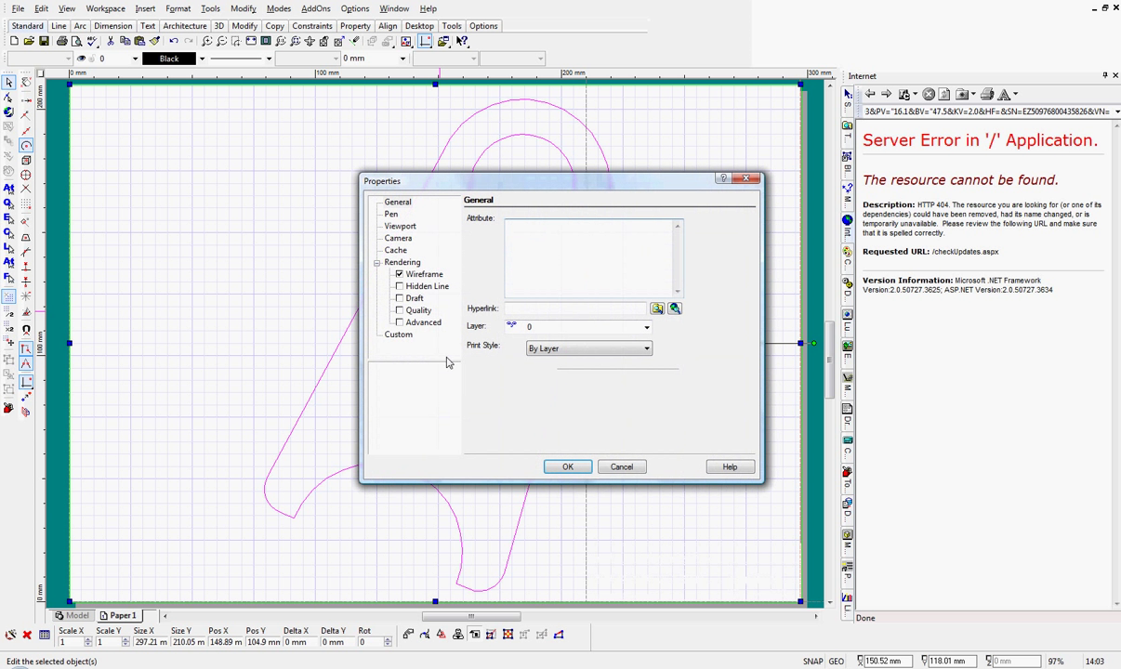
click(401, 286)
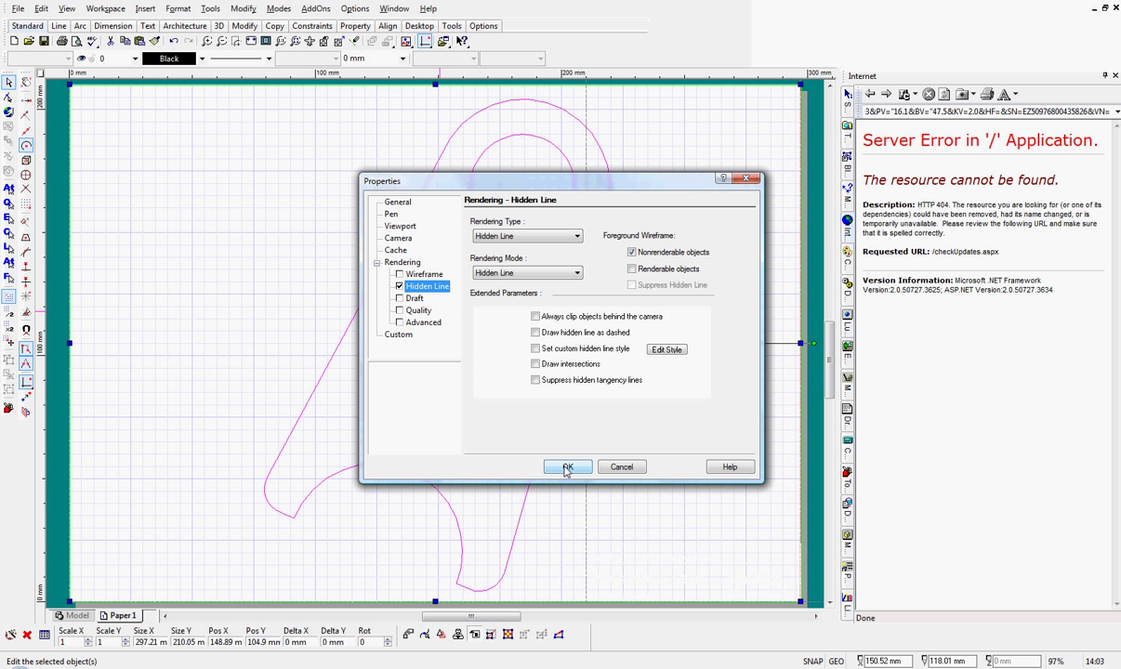
click(566, 467)
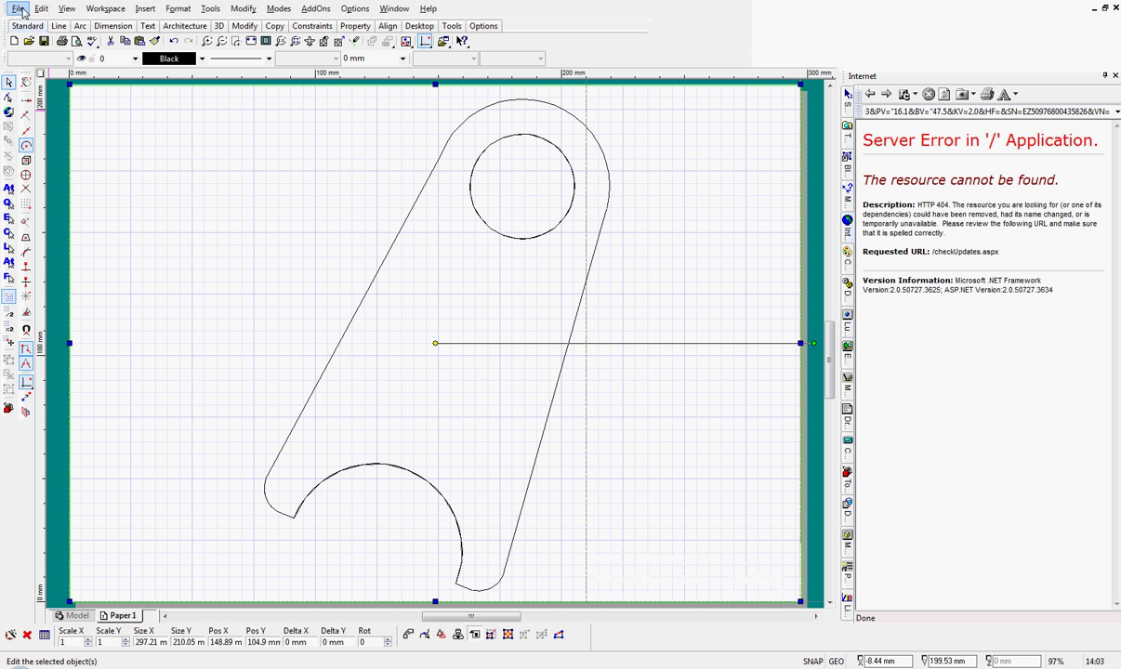
Start saving the drawing as a new file and browse to the Pictures folder in the user's home folder
click(18, 8)
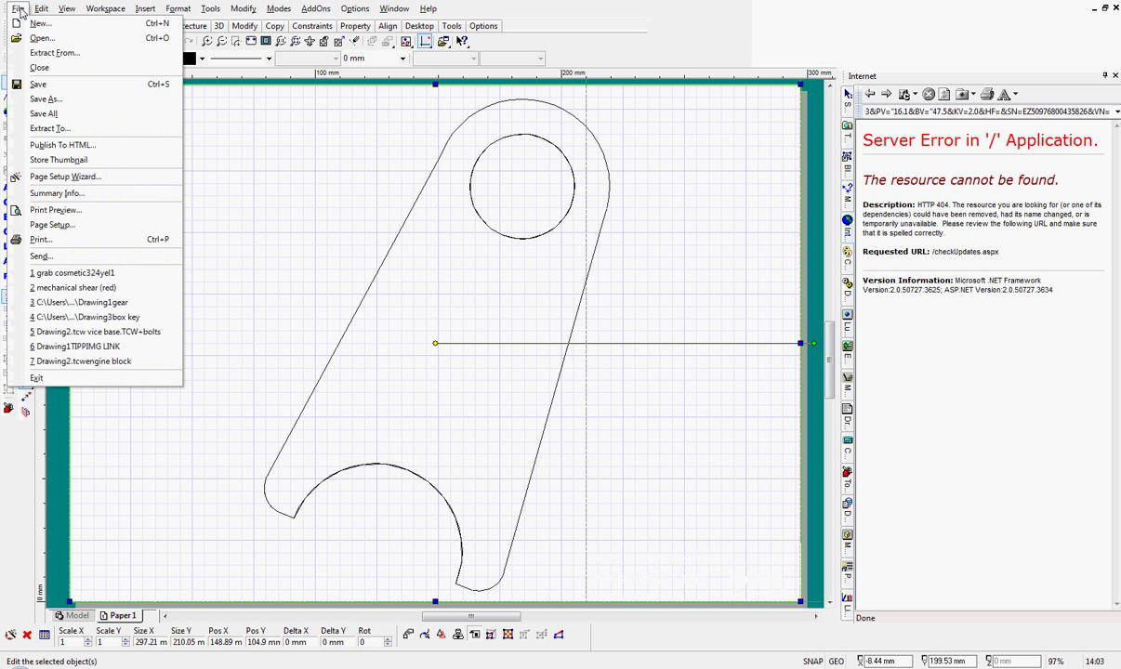
click(59, 101)
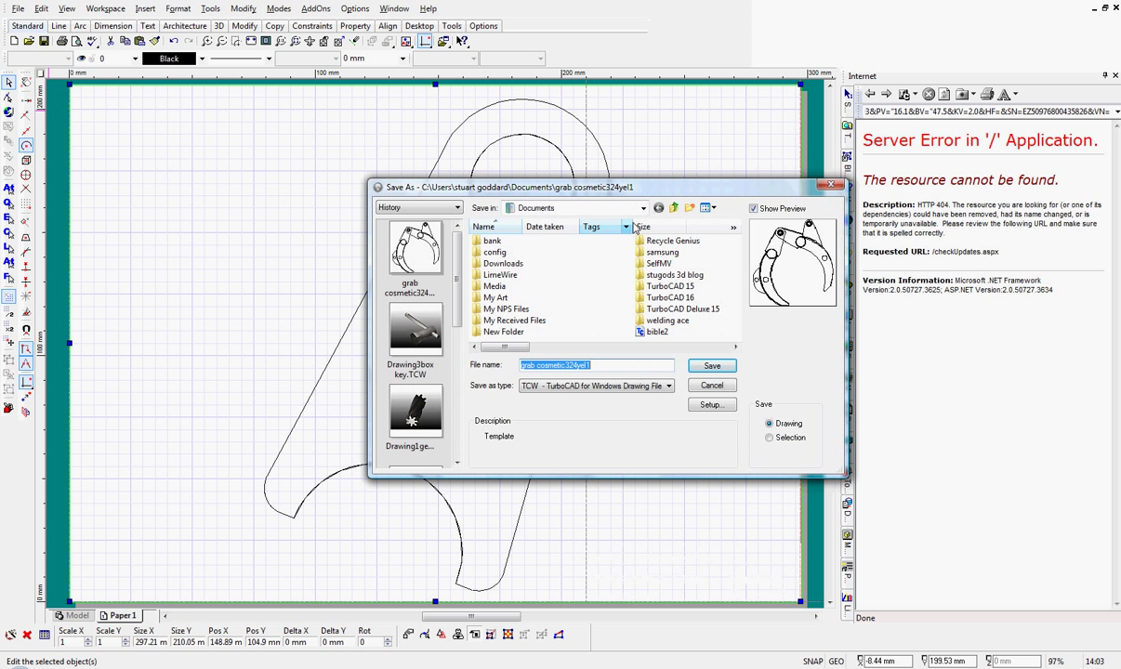
click(609, 208)
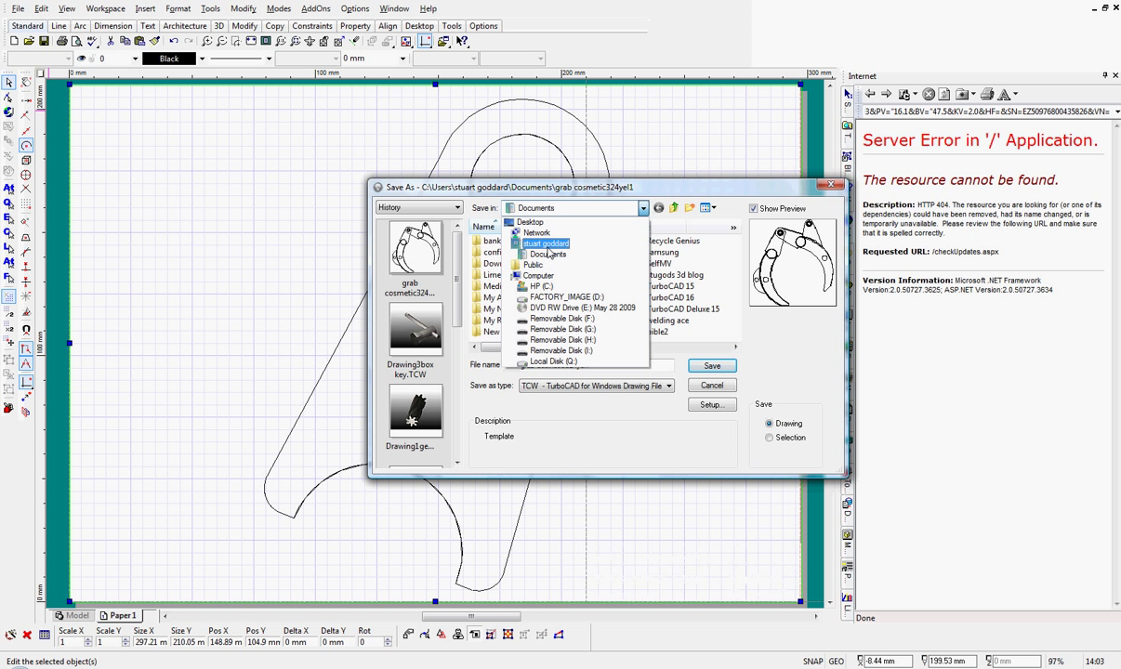
click(547, 243)
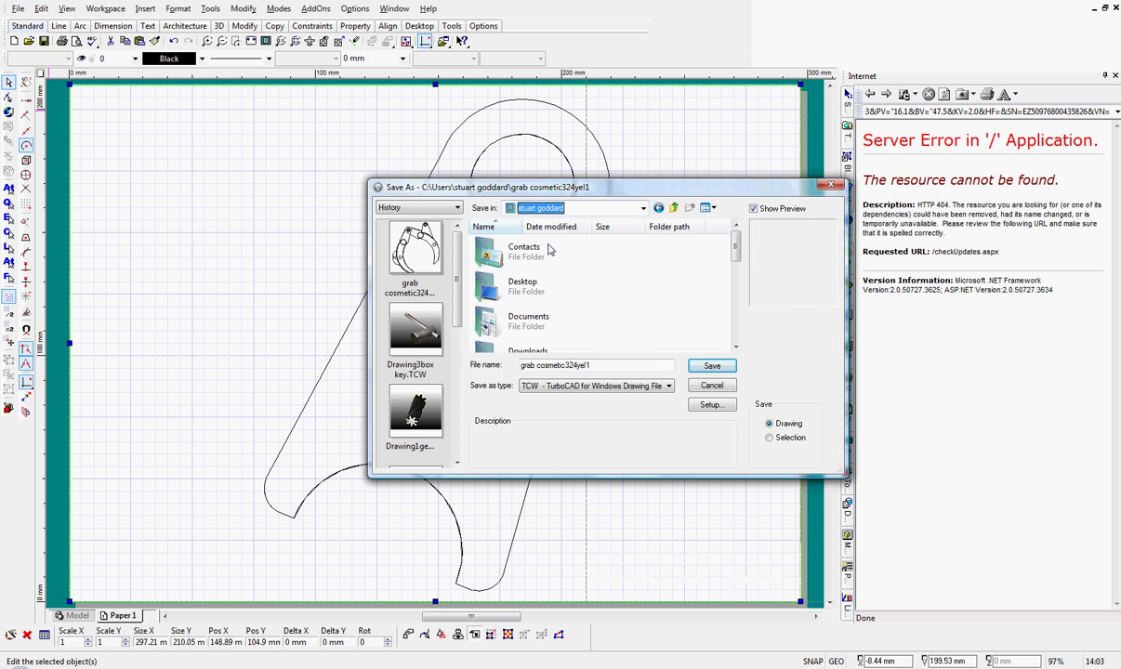
click(735, 347)
click(735, 348)
click(735, 348)
click(735, 348)
click(736, 347)
click(735, 347)
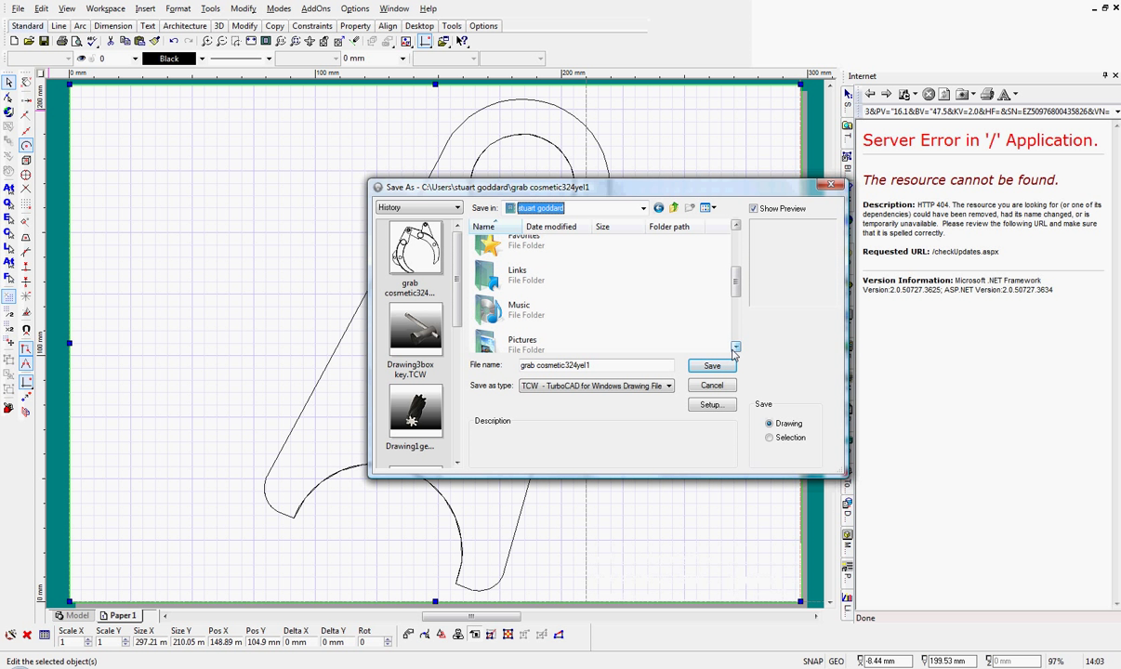
Try to open the Pictures folder as the save location
click(527, 337)
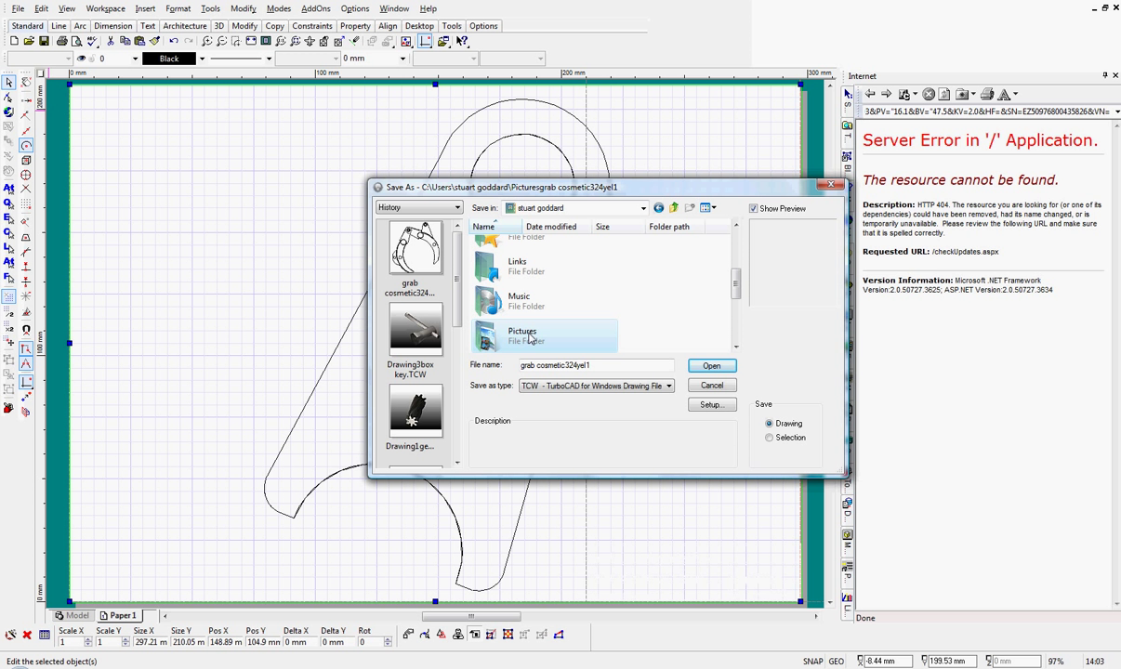
click(529, 339)
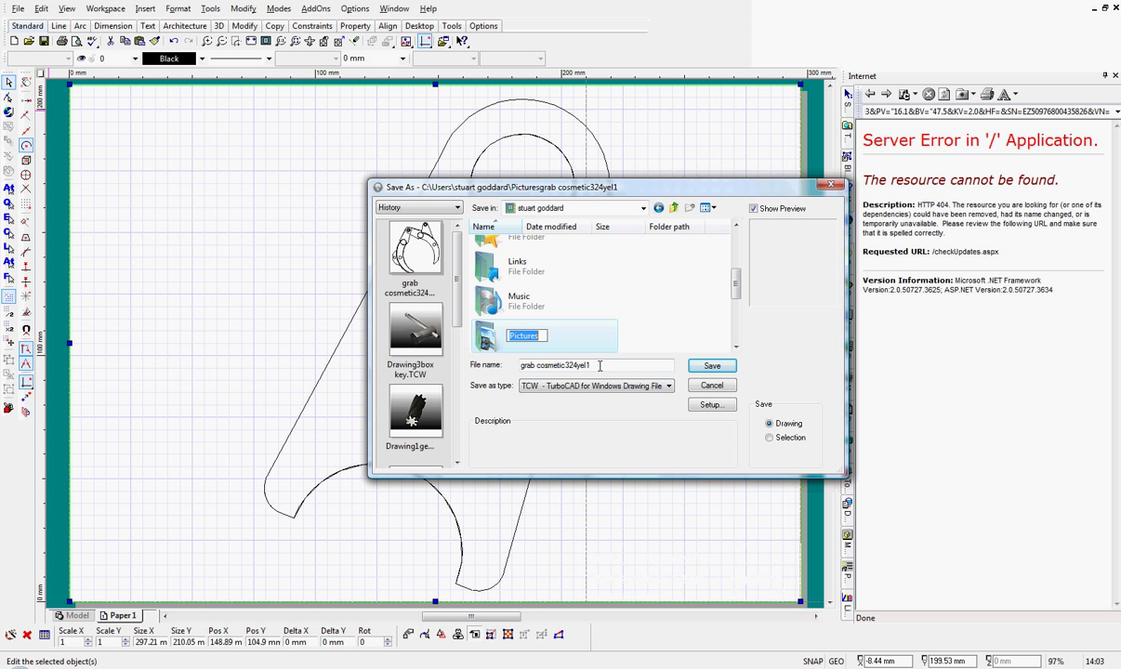
click(676, 342)
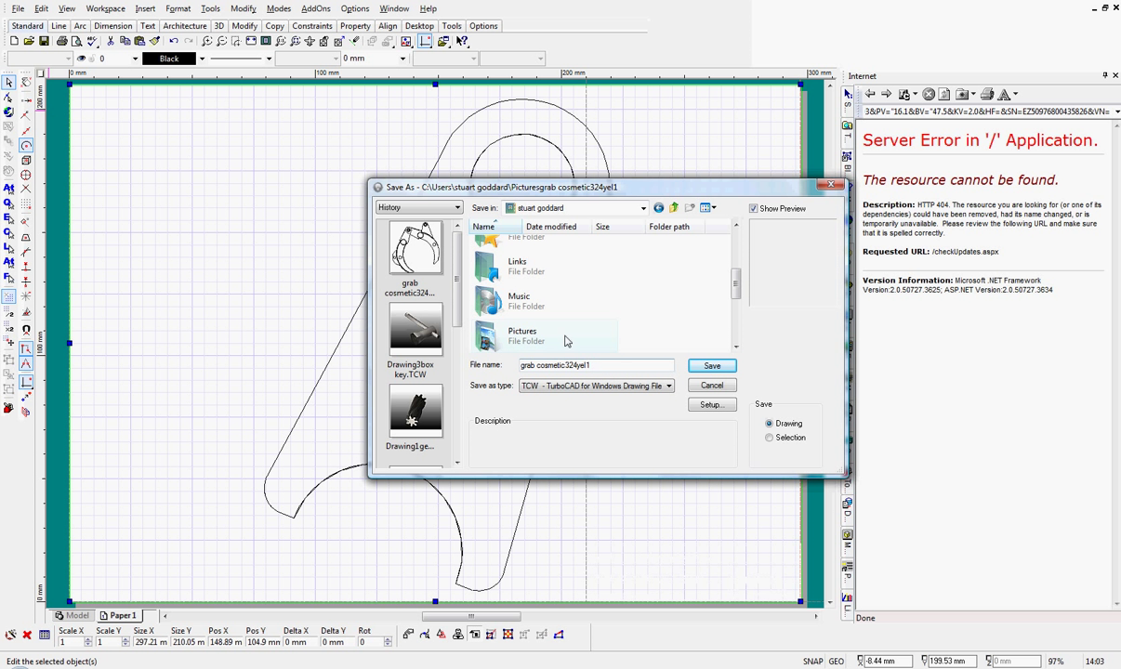
click(736, 349)
click(736, 349)
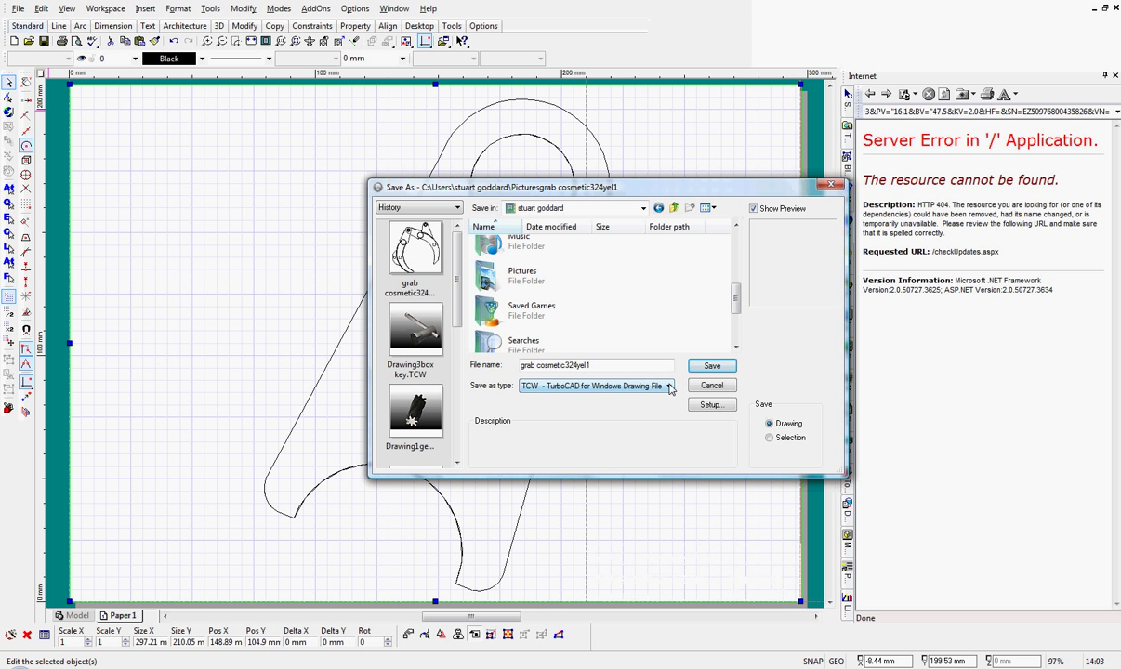
Set the file format to JPG - TurboCAD for Windows JPEG and name the file "lug drawing"
click(669, 389)
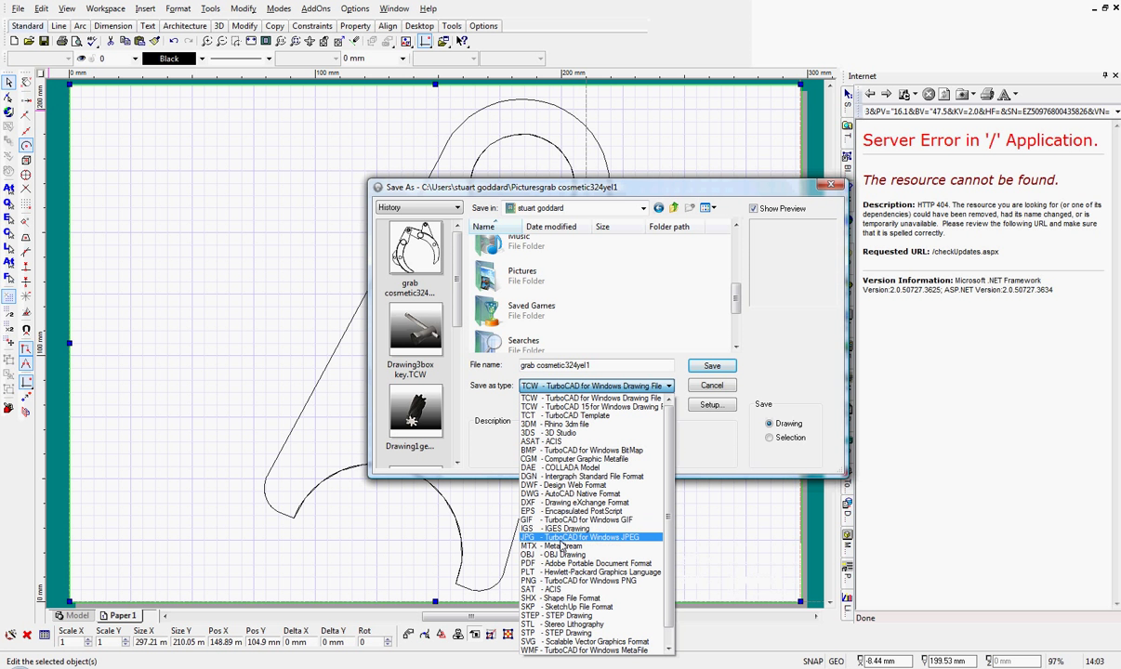
click(563, 538)
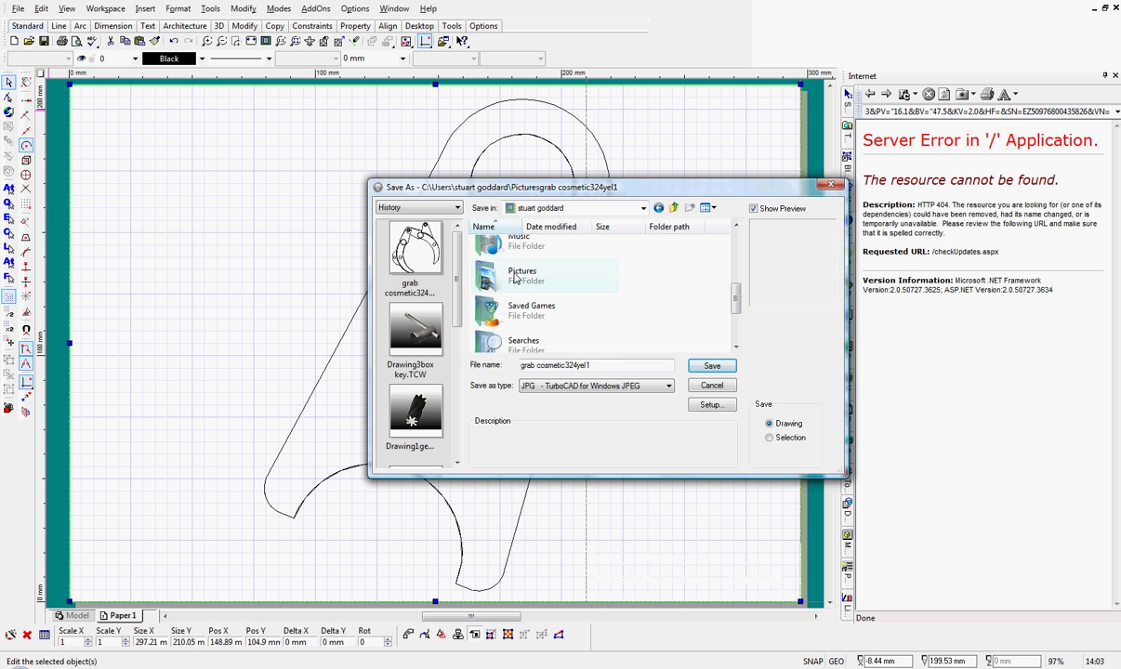
click(516, 277)
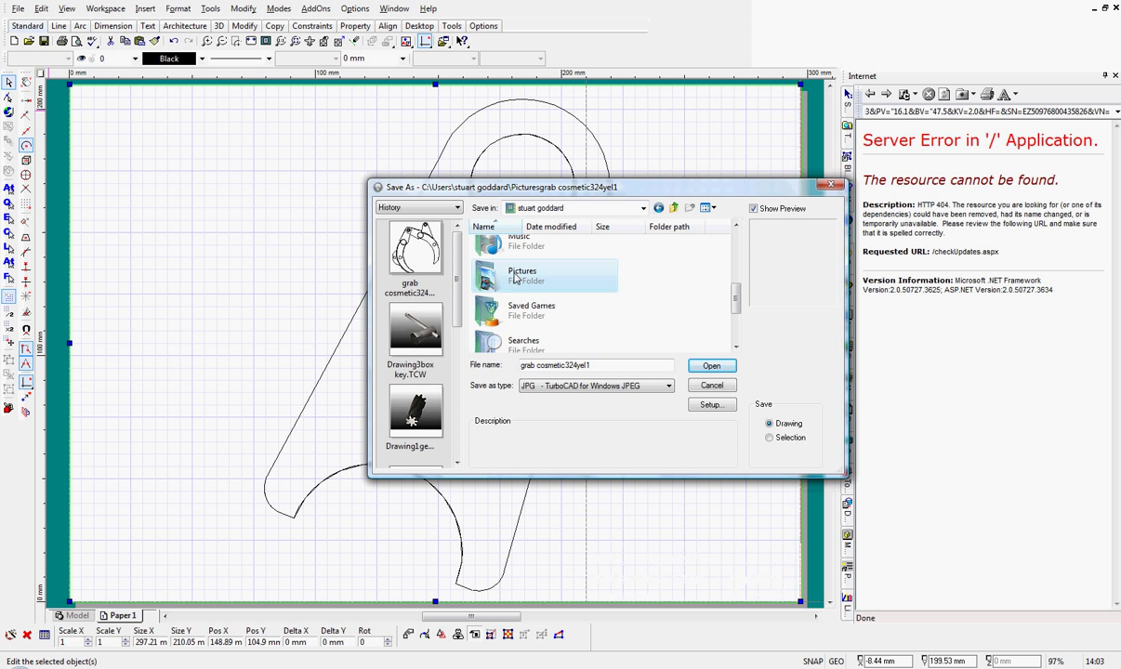
click(594, 365)
key(BackSpace)
key(BackSpace)
key(BackSpace)
key(BackSpace)
key(BackSpace)
key(BackSpace)
key(BackSpace)
key(BackSpace)
key(BackSpace)
key(BackSpace)
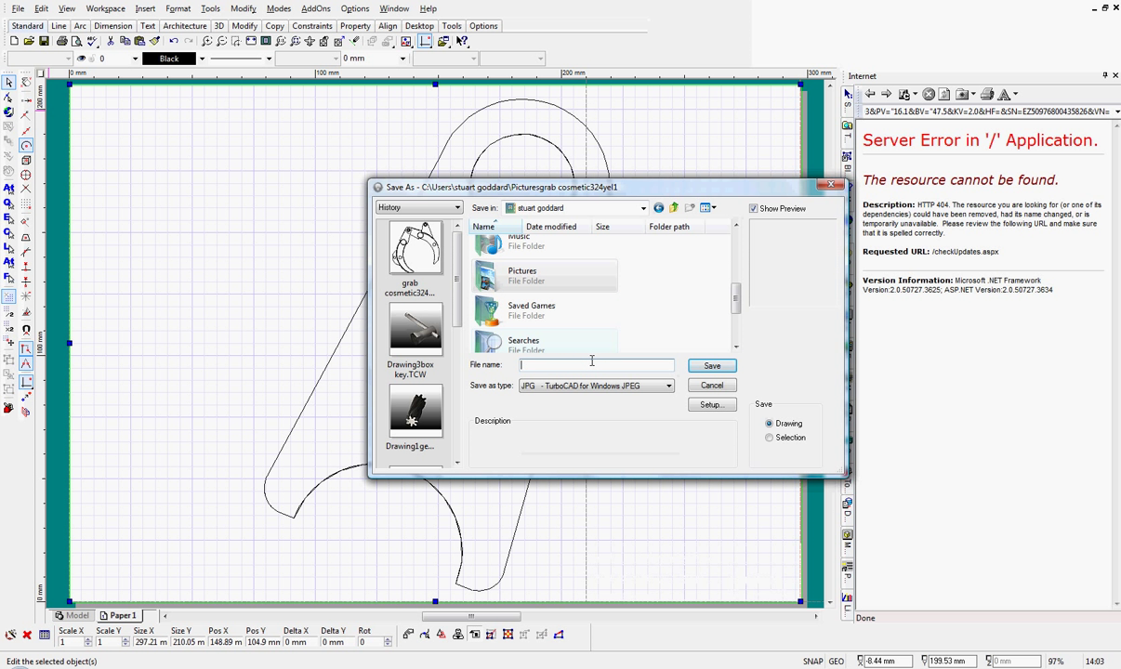
text(lu)
Open the Pictures folder in the home folder as the destination for the JPEG
click(523, 275)
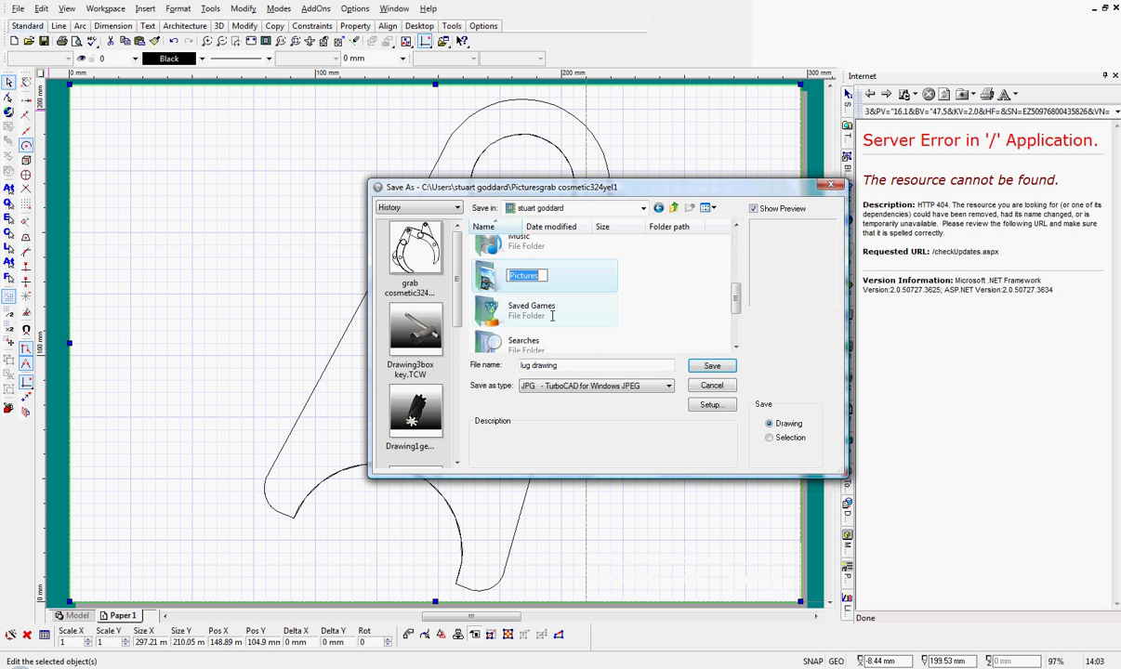
click(677, 299)
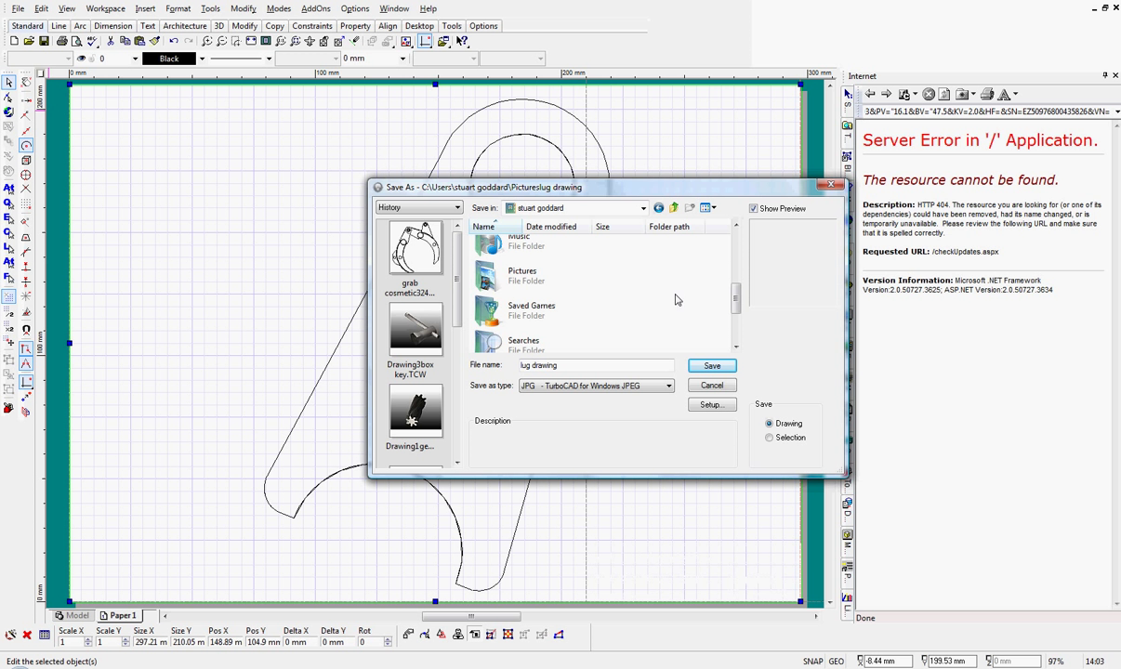
click(532, 281)
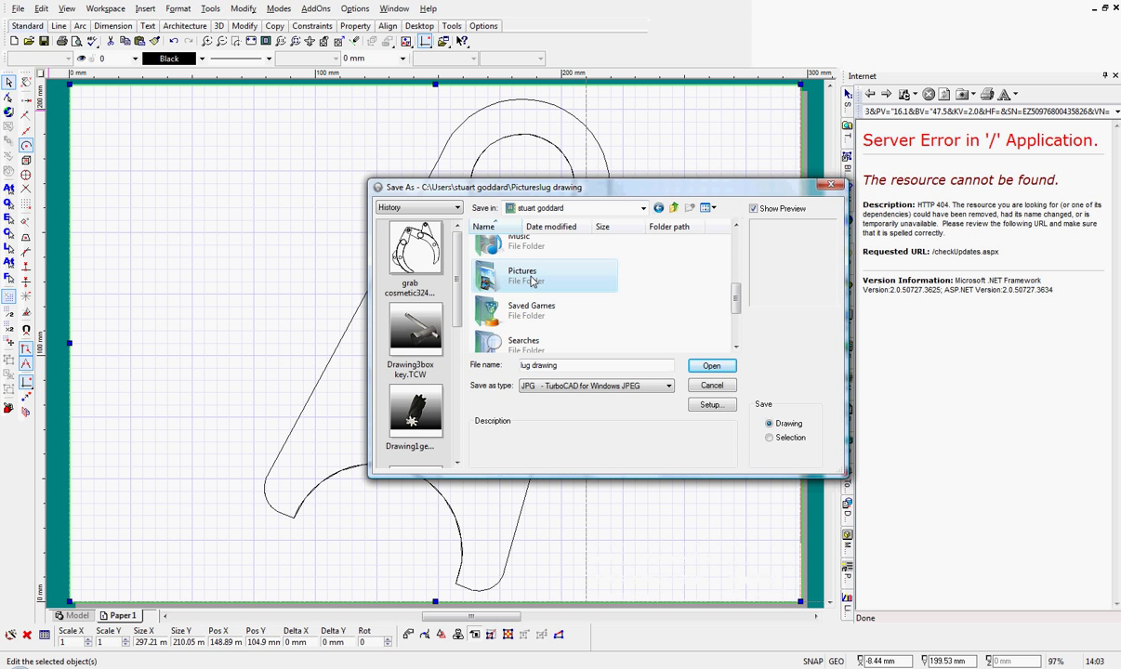
click(693, 291)
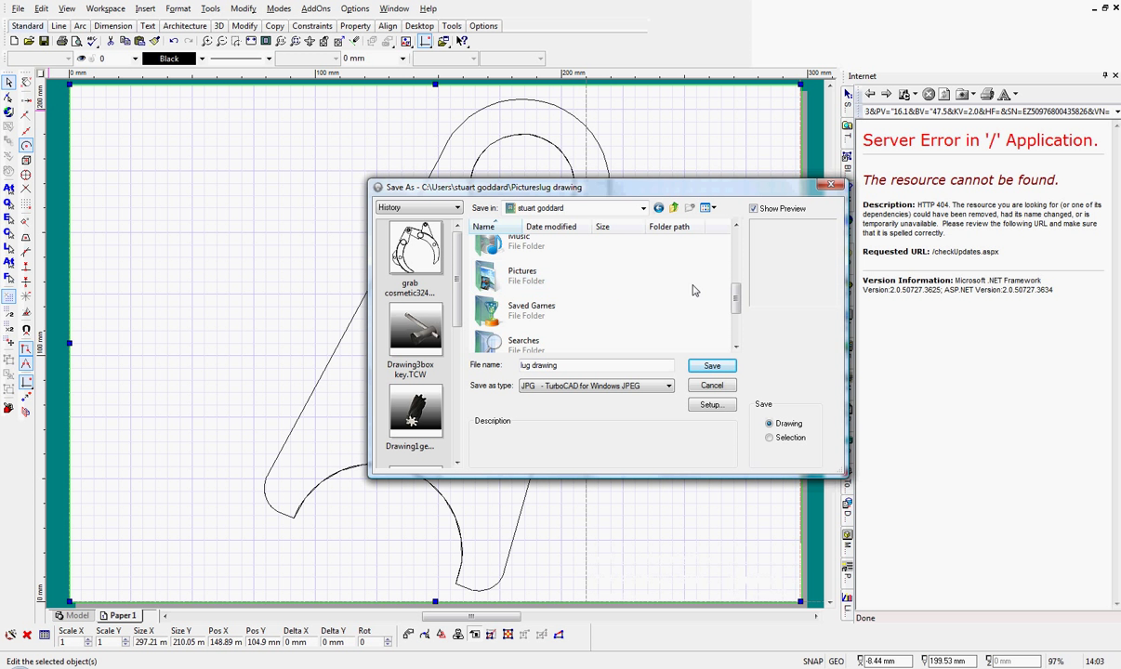
click(533, 273)
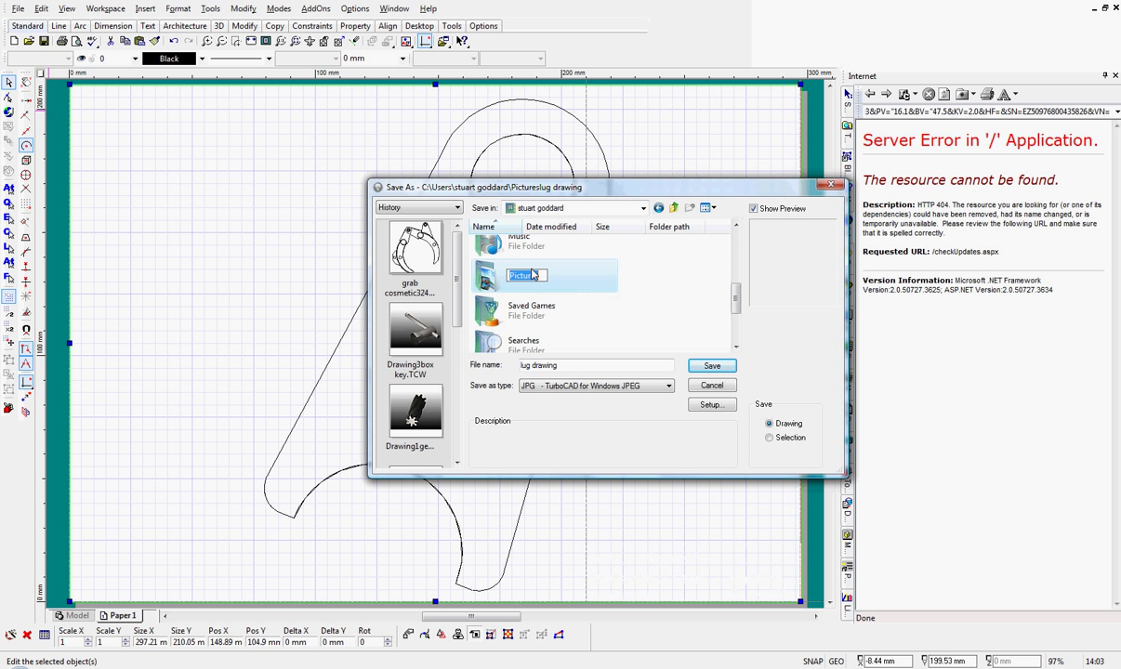
click(707, 285)
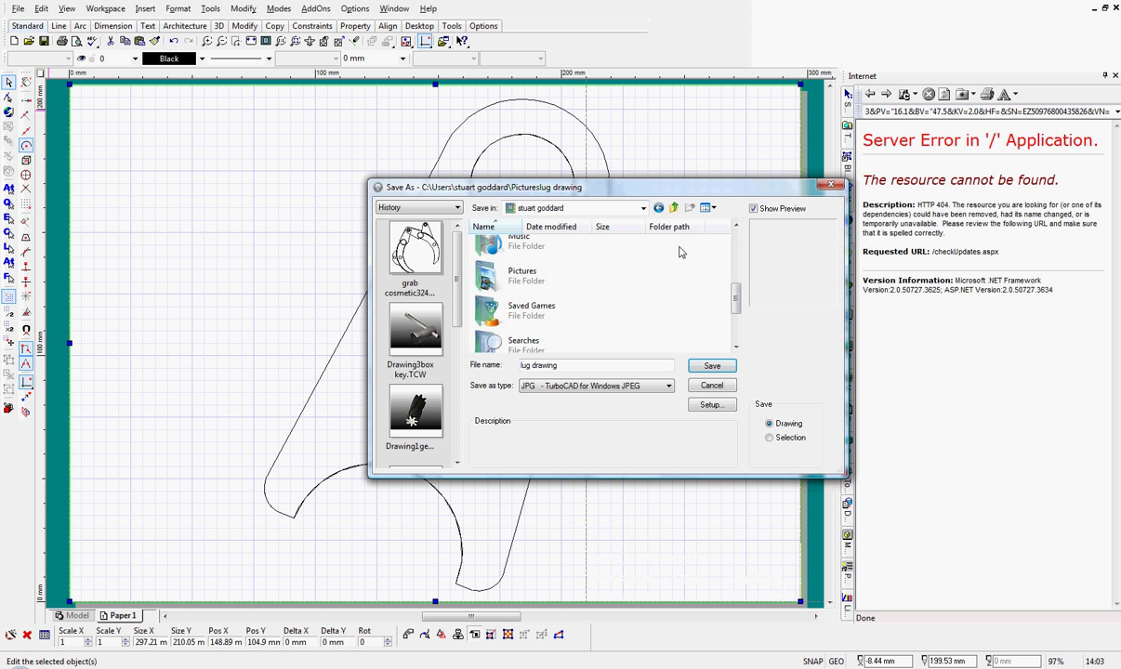
click(515, 283)
right_click(515, 282)
click(547, 304)
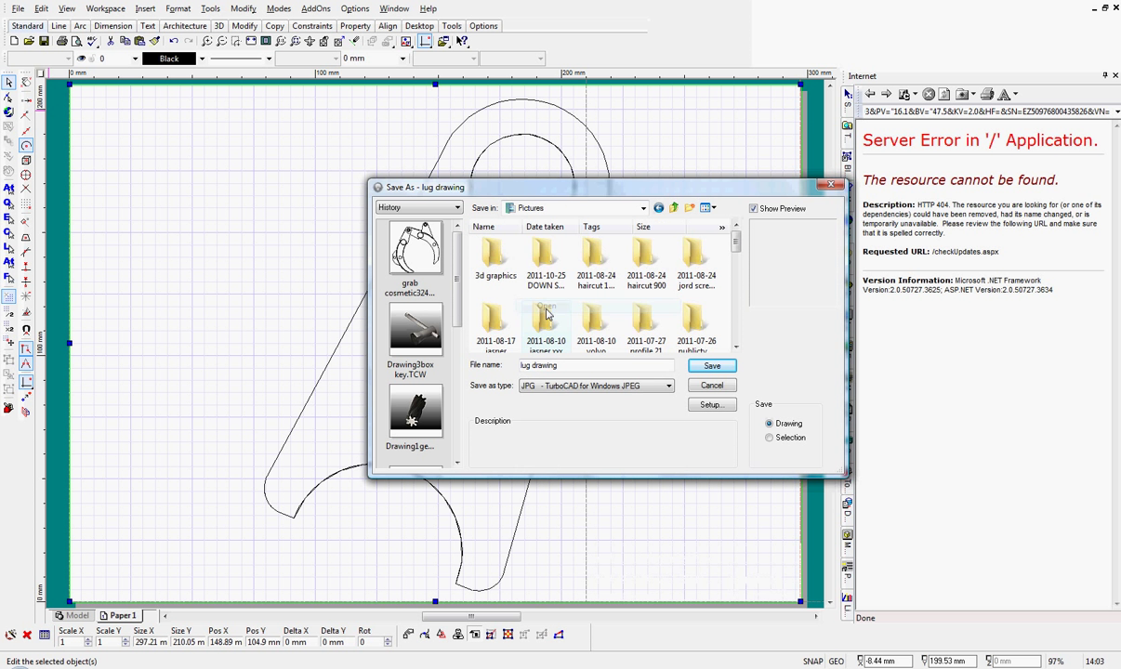
Open the grab subfolder within Pictures and save the lug drawing JPEG there
click(735, 348)
click(735, 347)
click(736, 348)
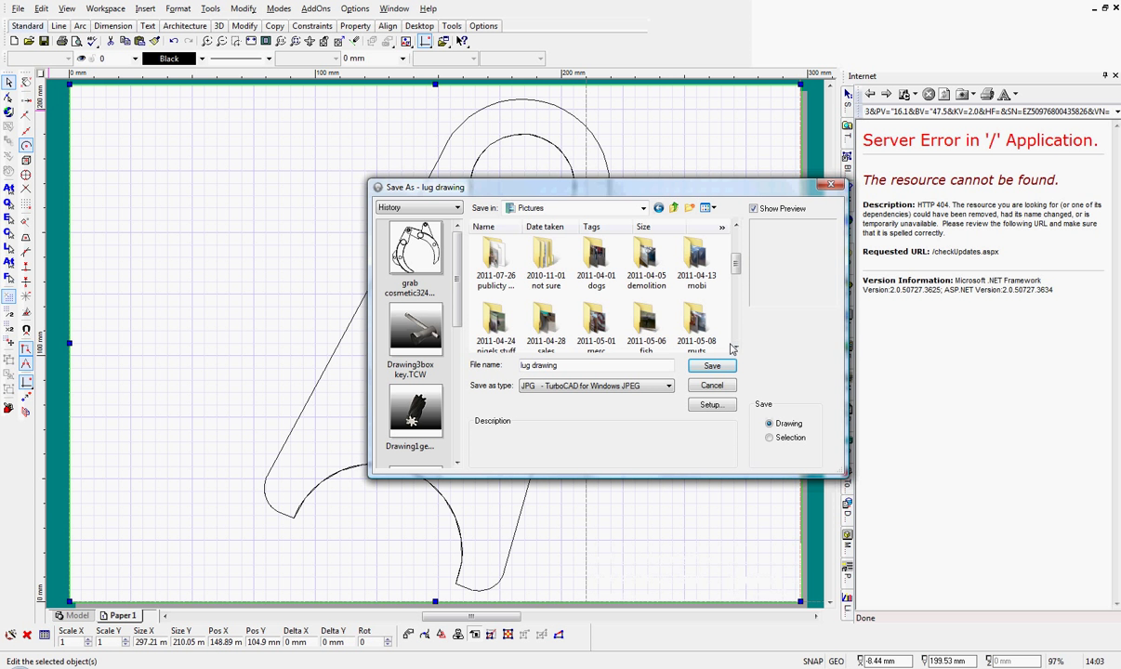
click(736, 348)
click(736, 348)
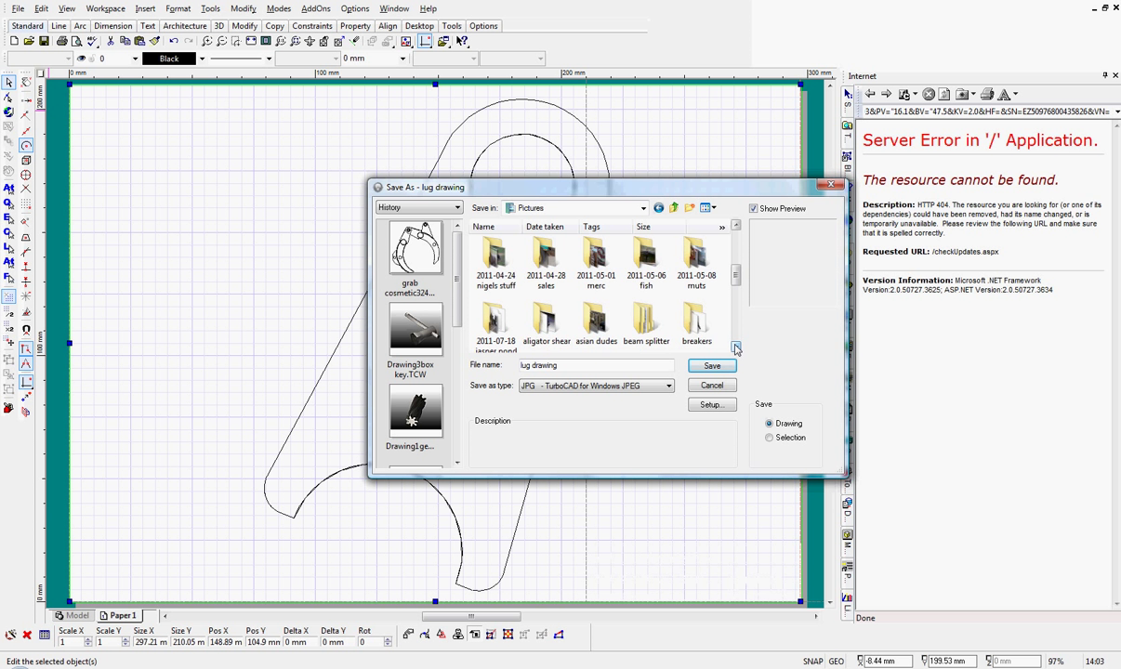
click(736, 347)
click(736, 347)
click(736, 348)
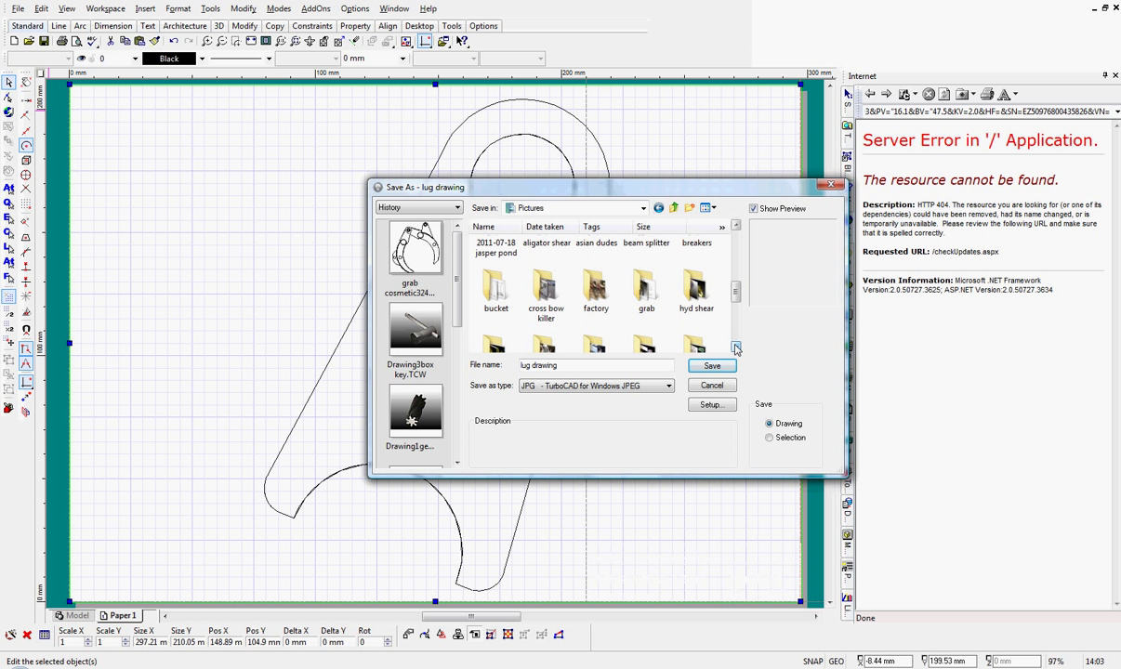
click(736, 348)
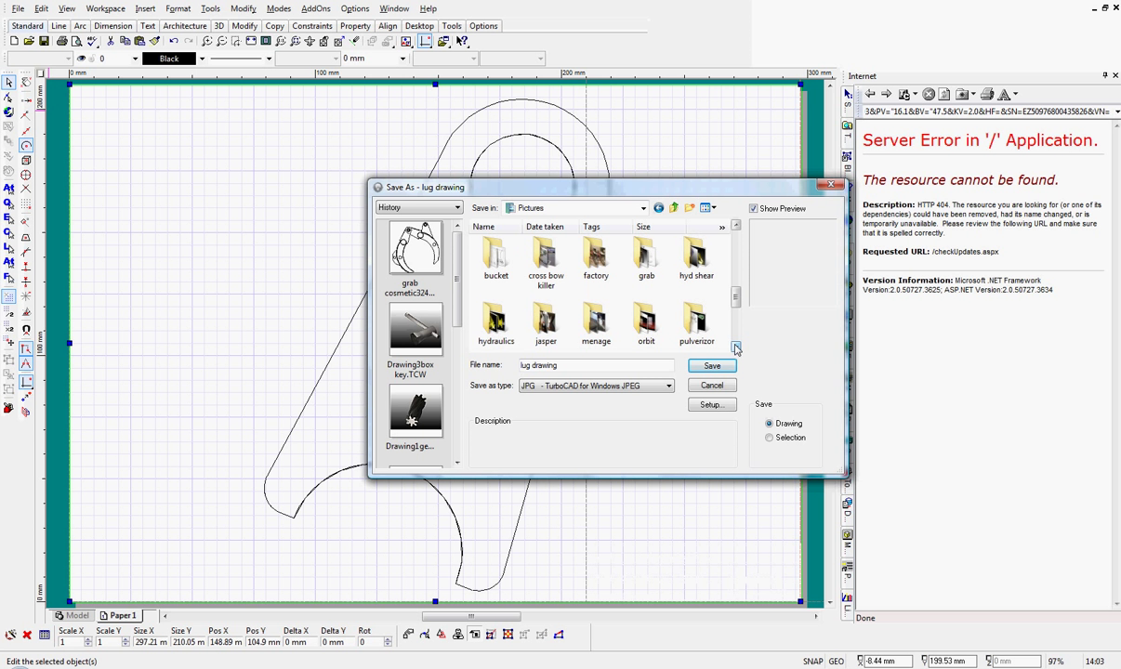
click(649, 262)
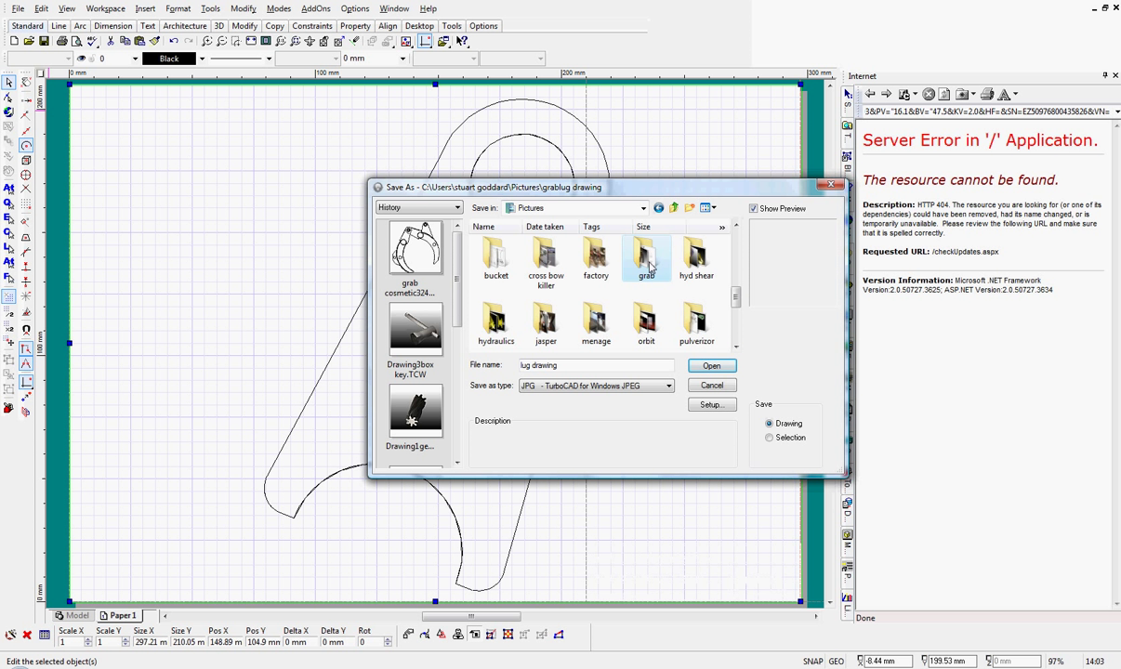
right_click(649, 262)
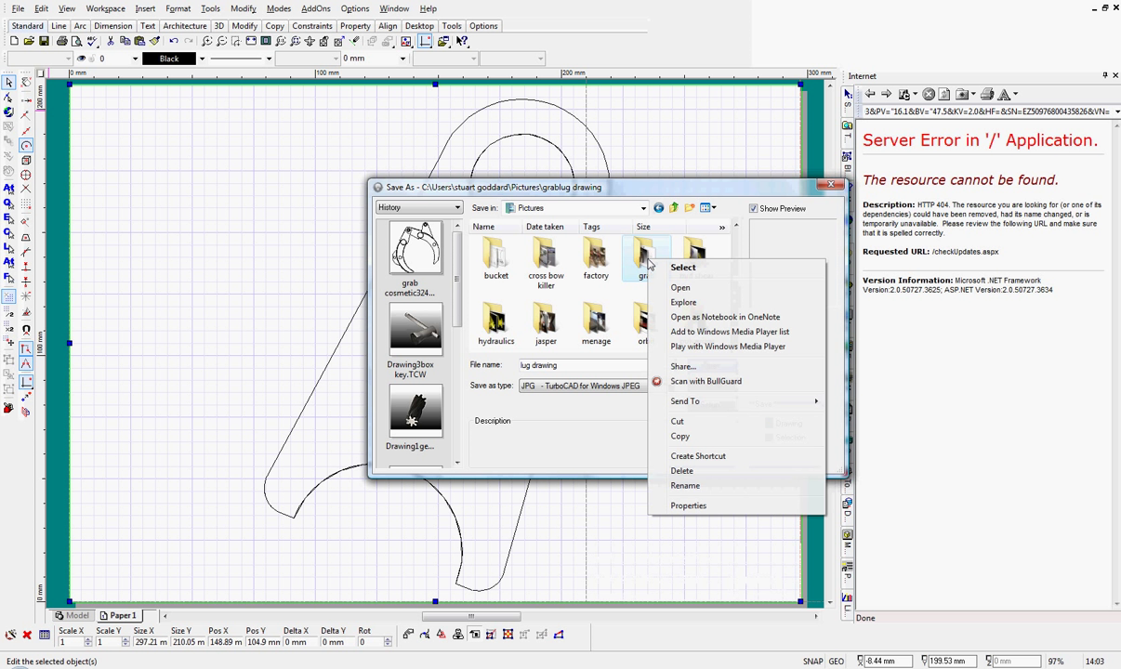
click(682, 290)
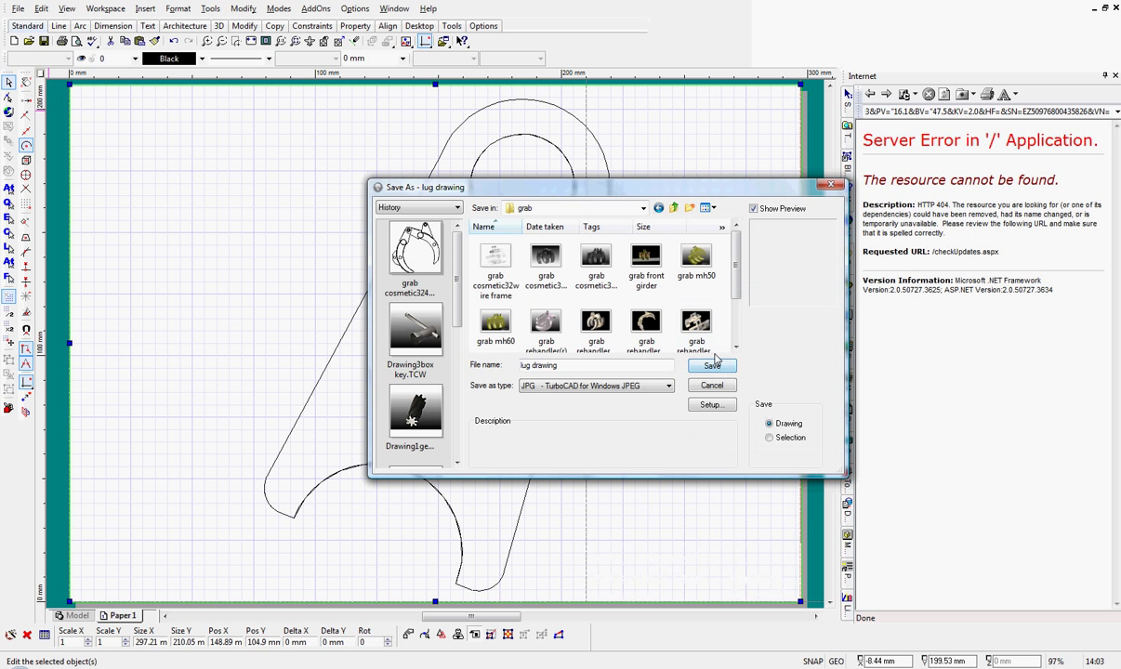
click(712, 366)
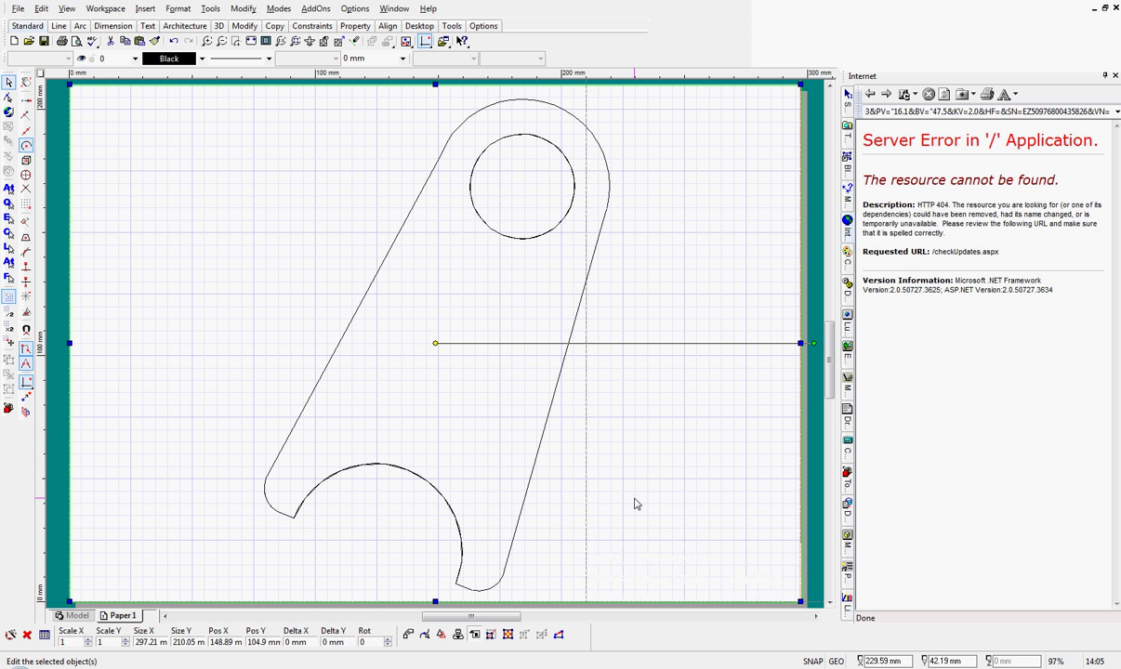
Delete the link plate viewport from the Paper 1 sheet and return to model space
key(Delete)
click(74, 615)
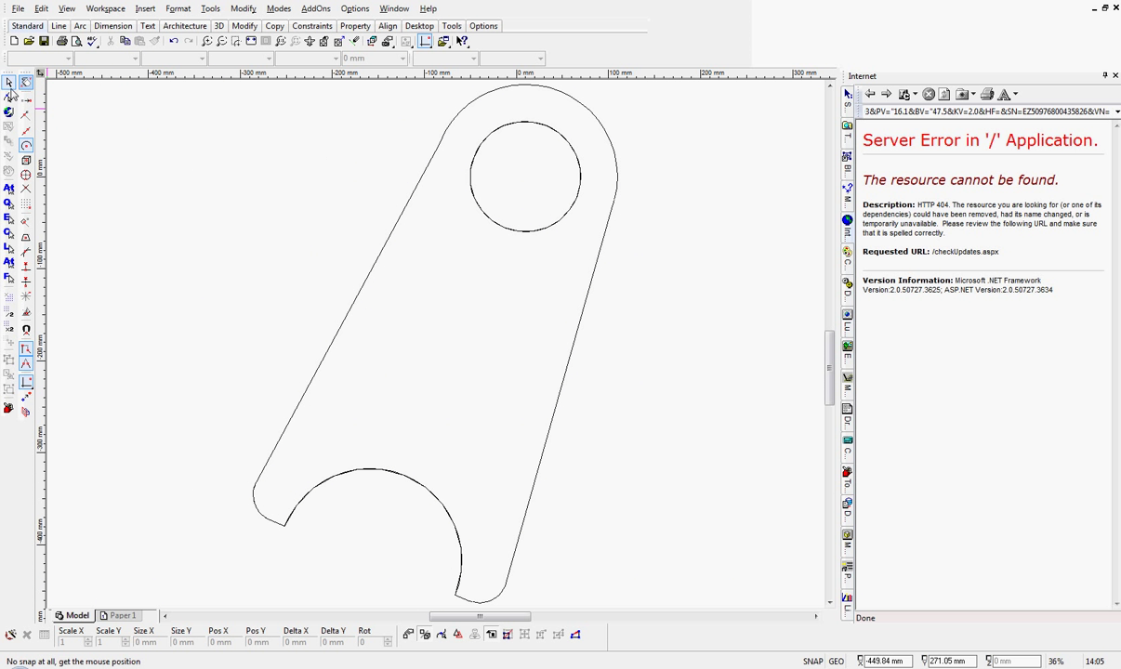
Turn on the visibility of layers Layer_1 through Layer_9 so the hidden grapple parts display again
click(7, 84)
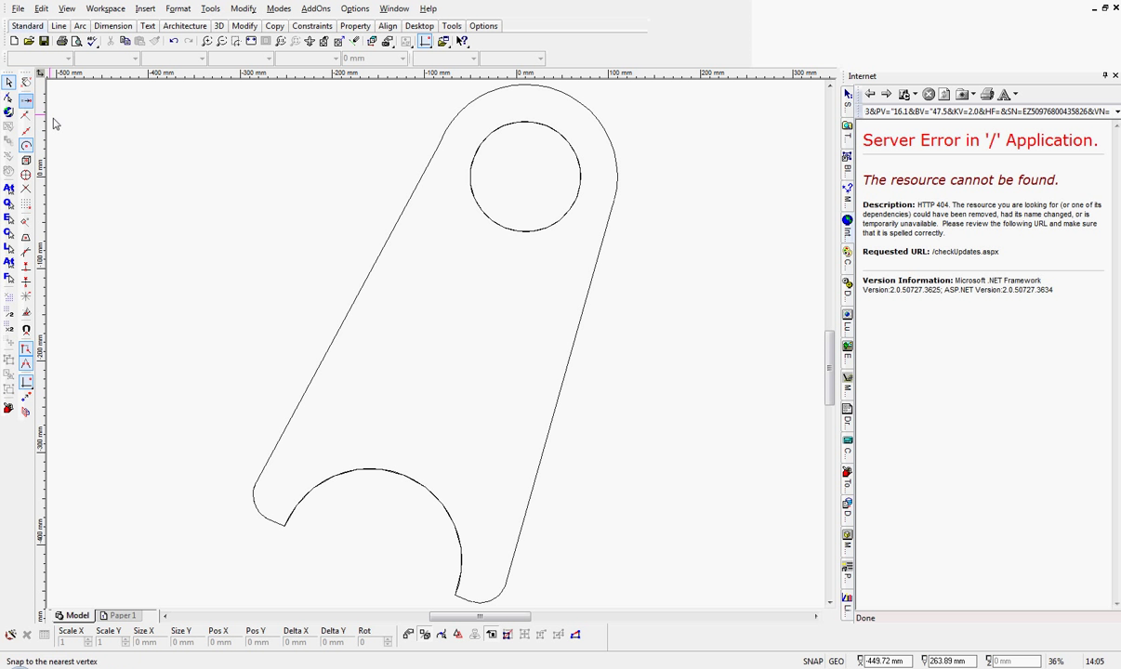
click(394, 241)
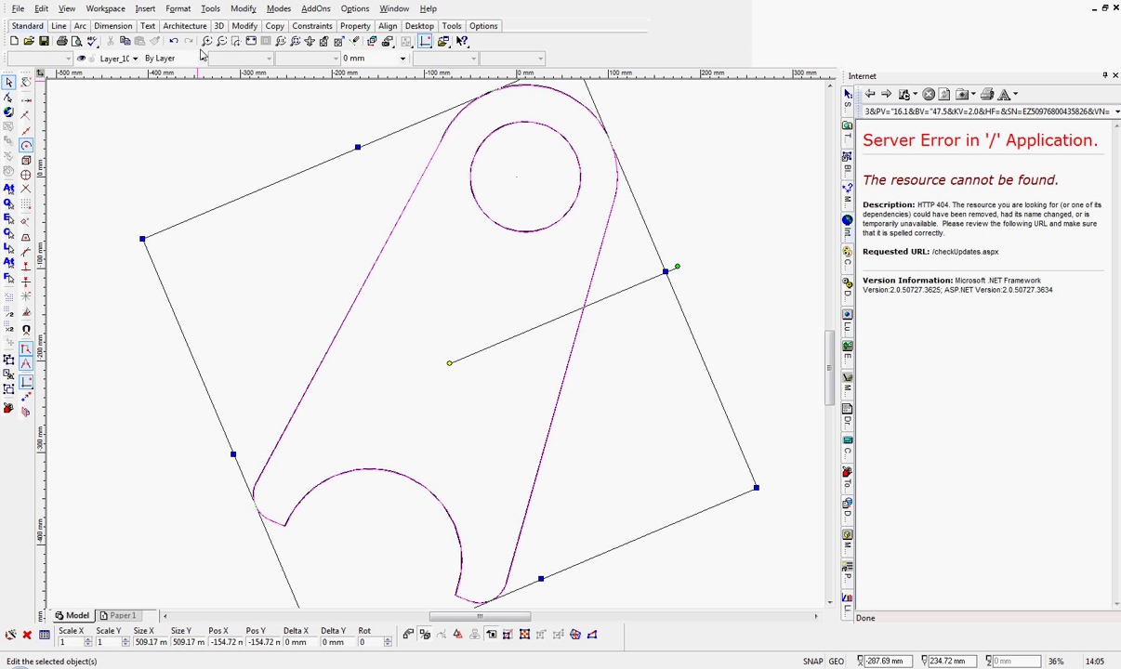
click(135, 59)
click(82, 116)
click(80, 127)
click(81, 137)
click(81, 147)
click(81, 158)
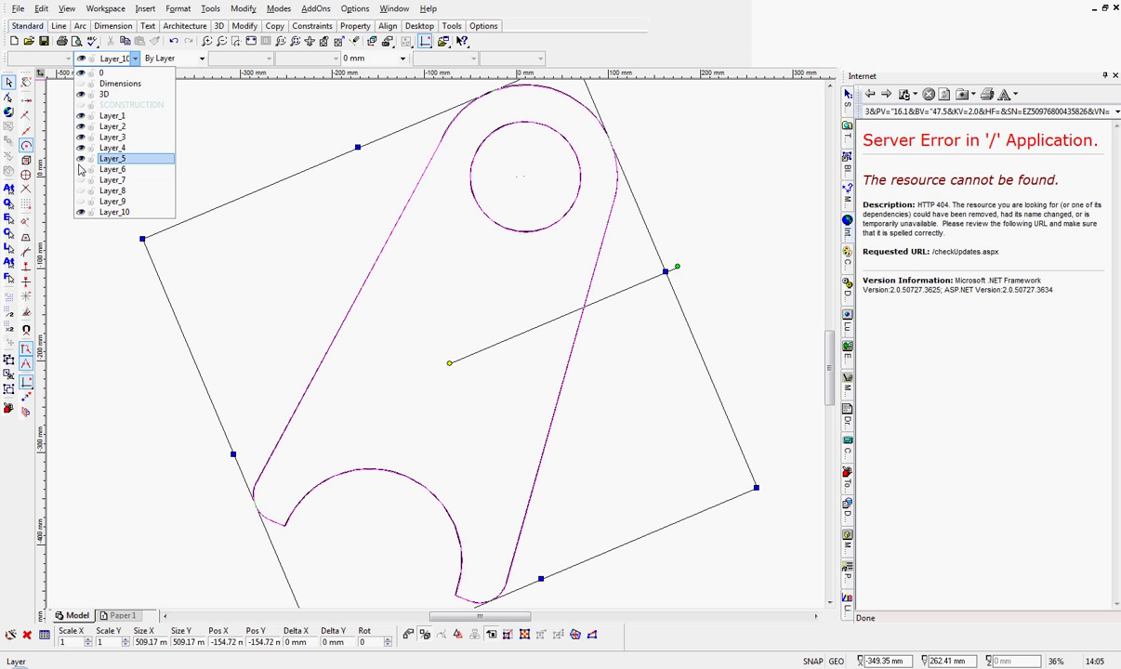
click(81, 170)
click(81, 179)
click(81, 191)
click(81, 200)
click(81, 304)
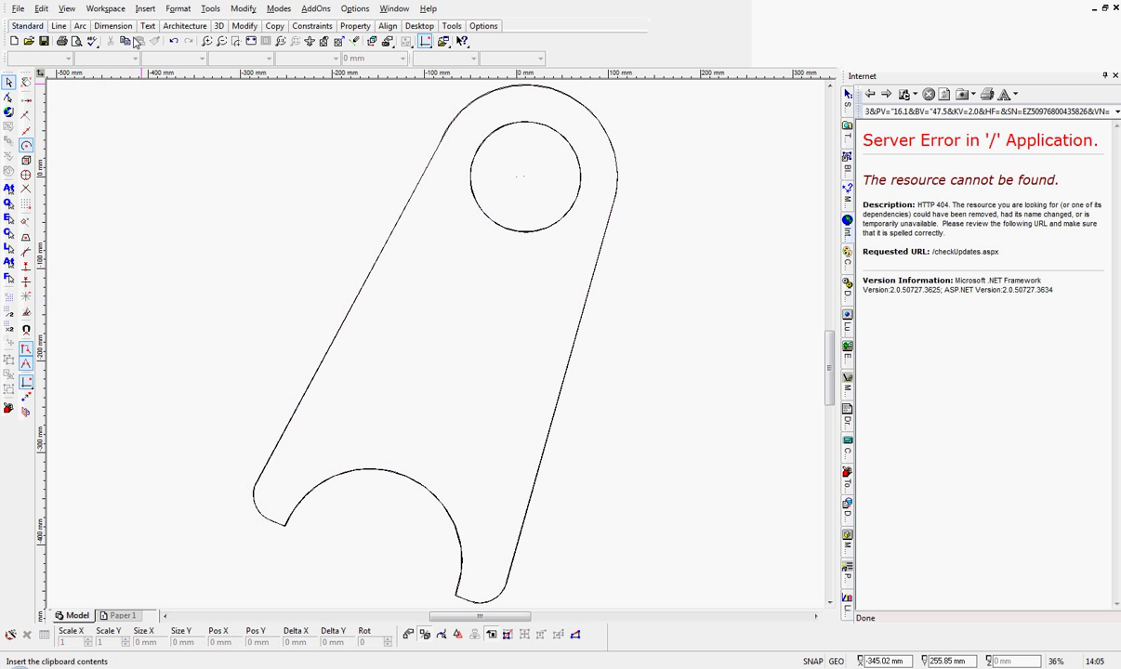
click(426, 181)
click(455, 185)
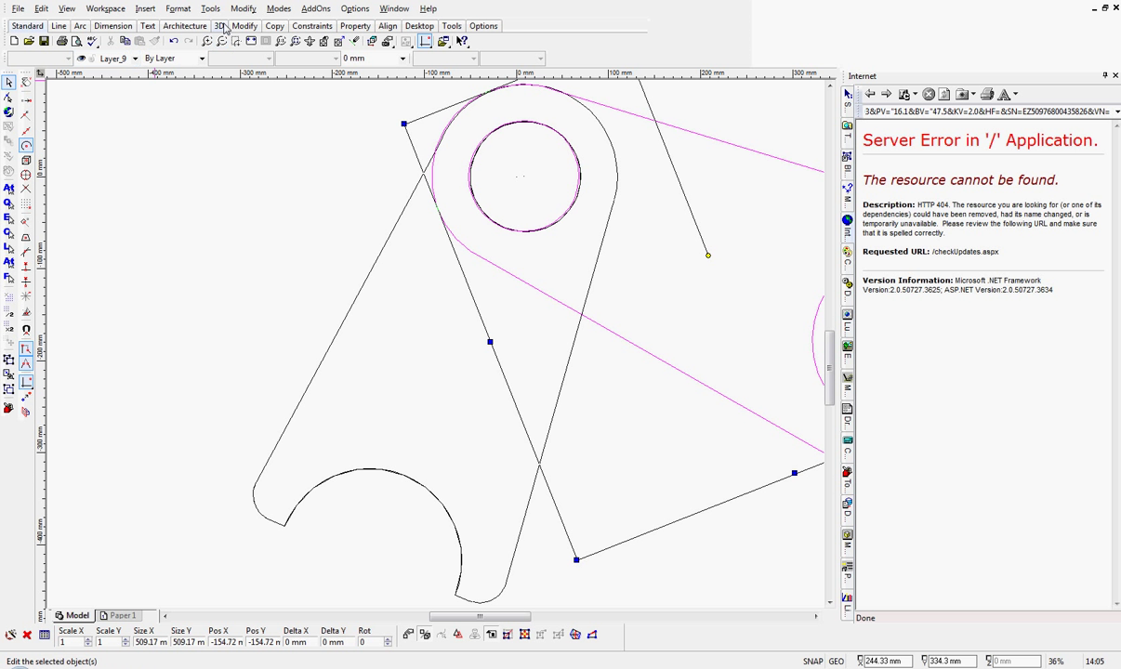
click(219, 26)
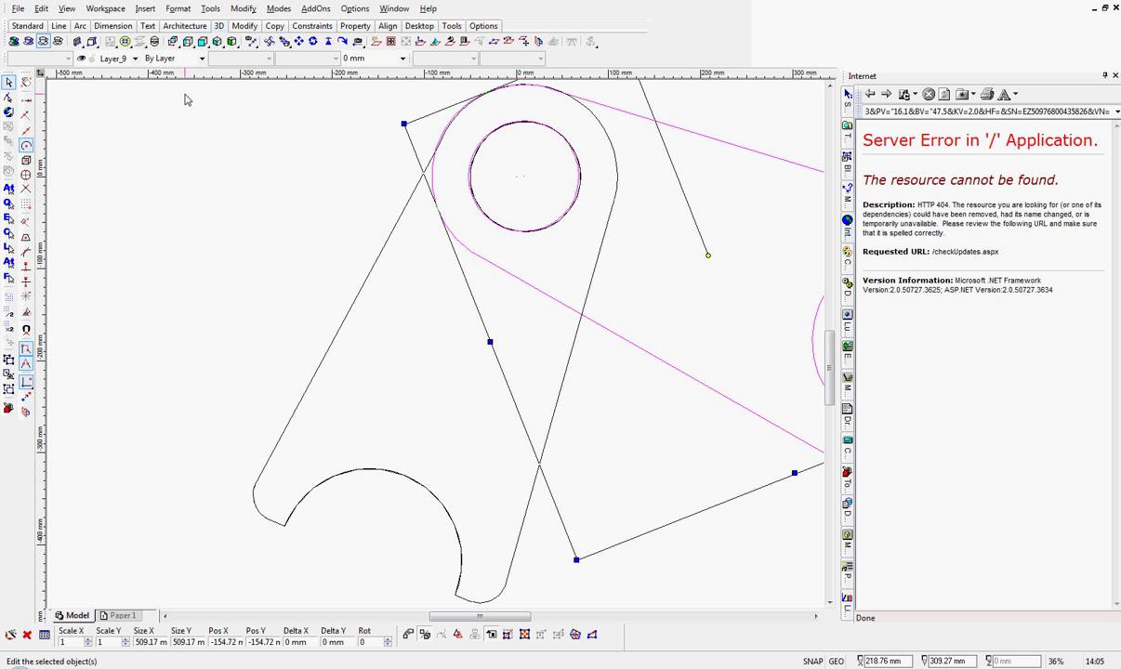
click(136, 59)
click(202, 140)
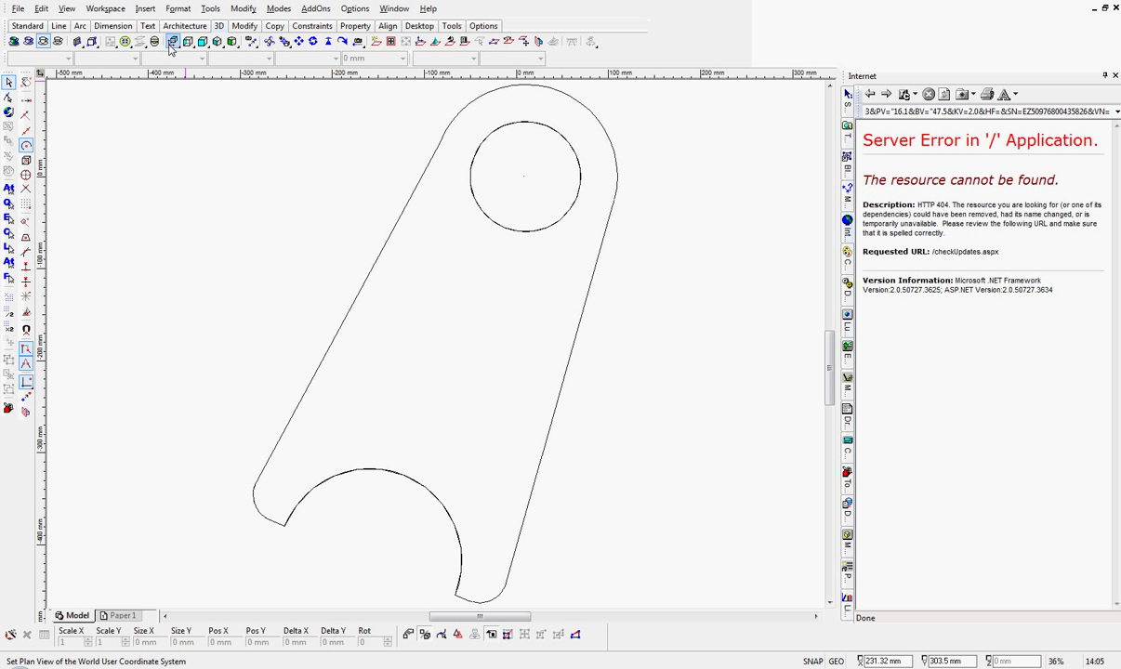
Redraw the model in hidden-line display with all restored layers and fit the whole grapple in view
click(60, 44)
click(42, 42)
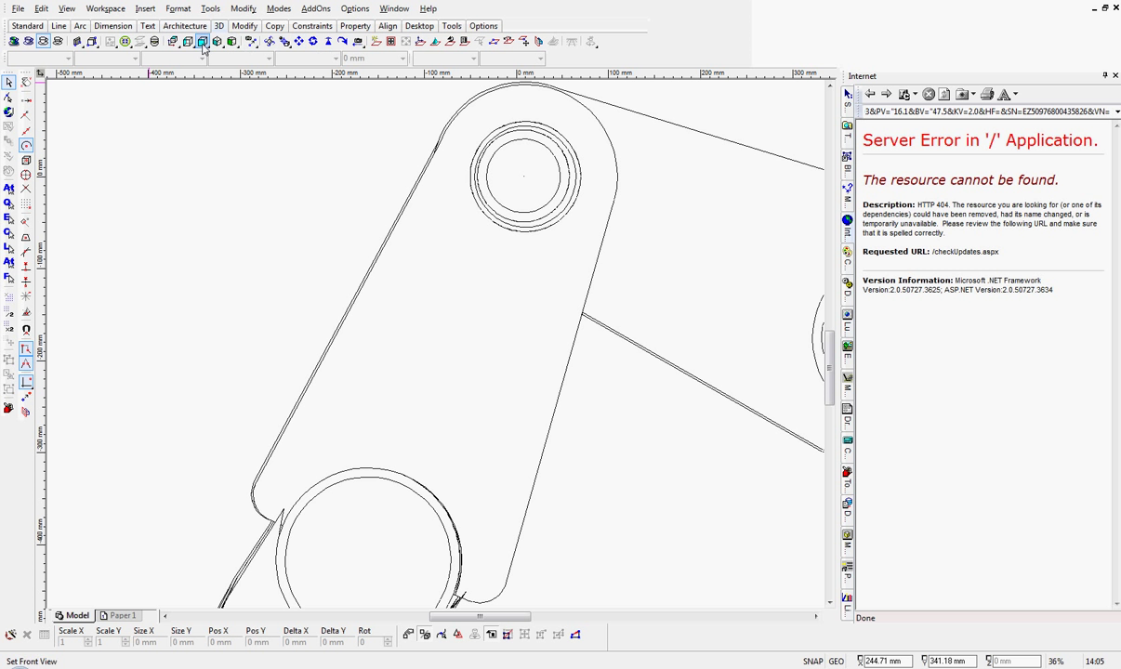
click(32, 25)
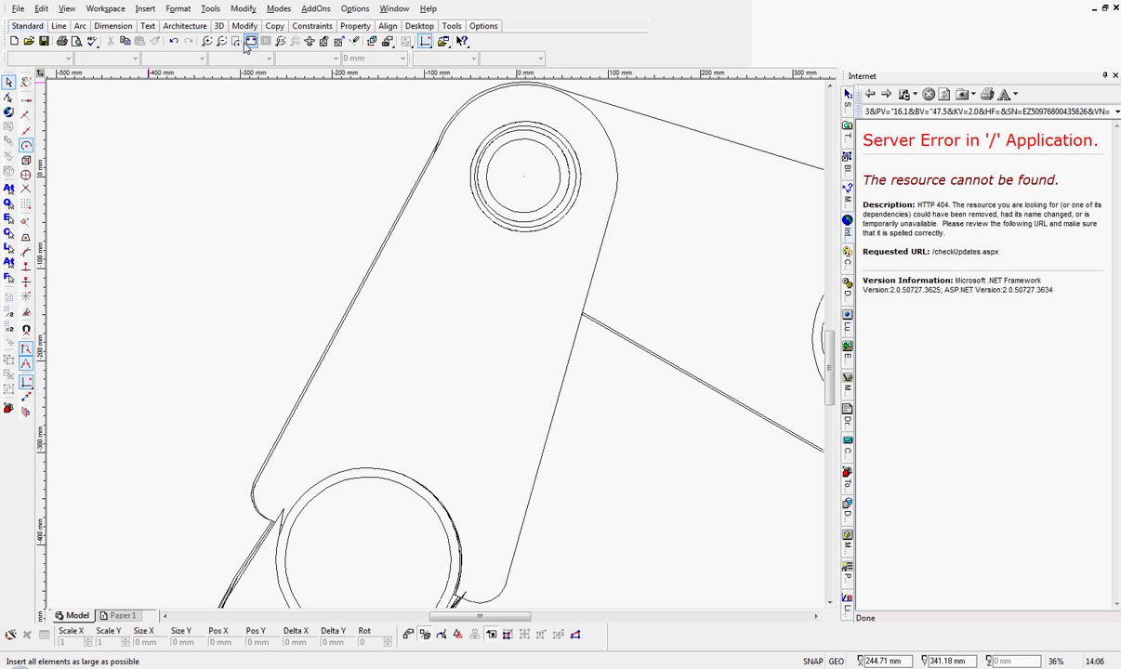
click(250, 41)
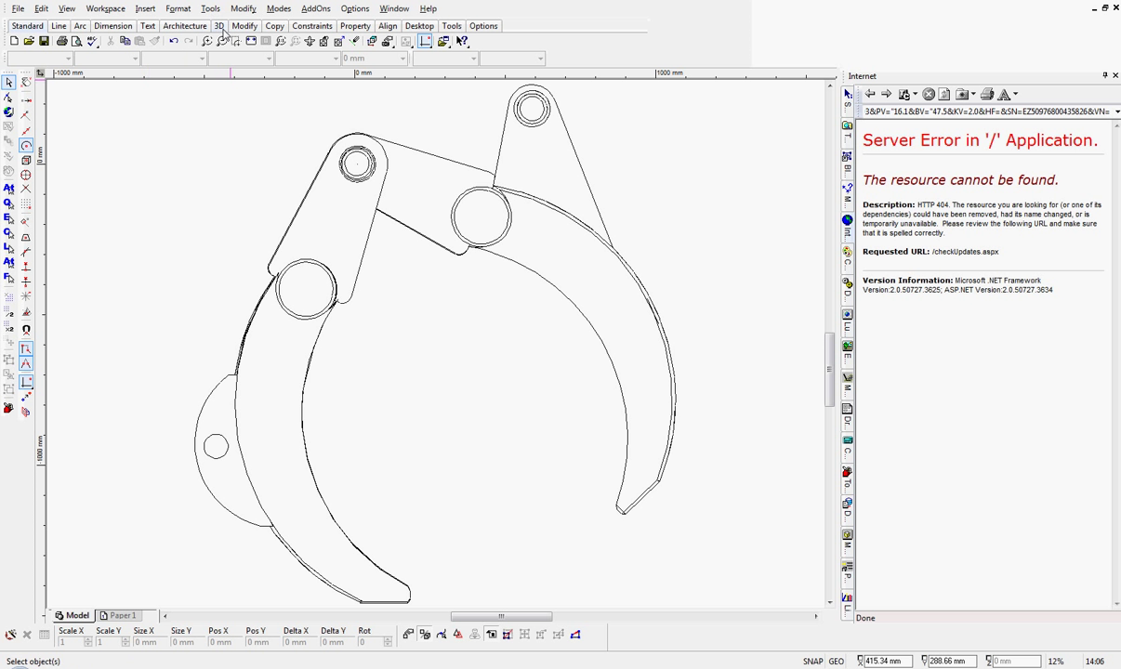
Orbit the grapple to an angled 3D view and display it as a full-quality shaded render
click(219, 28)
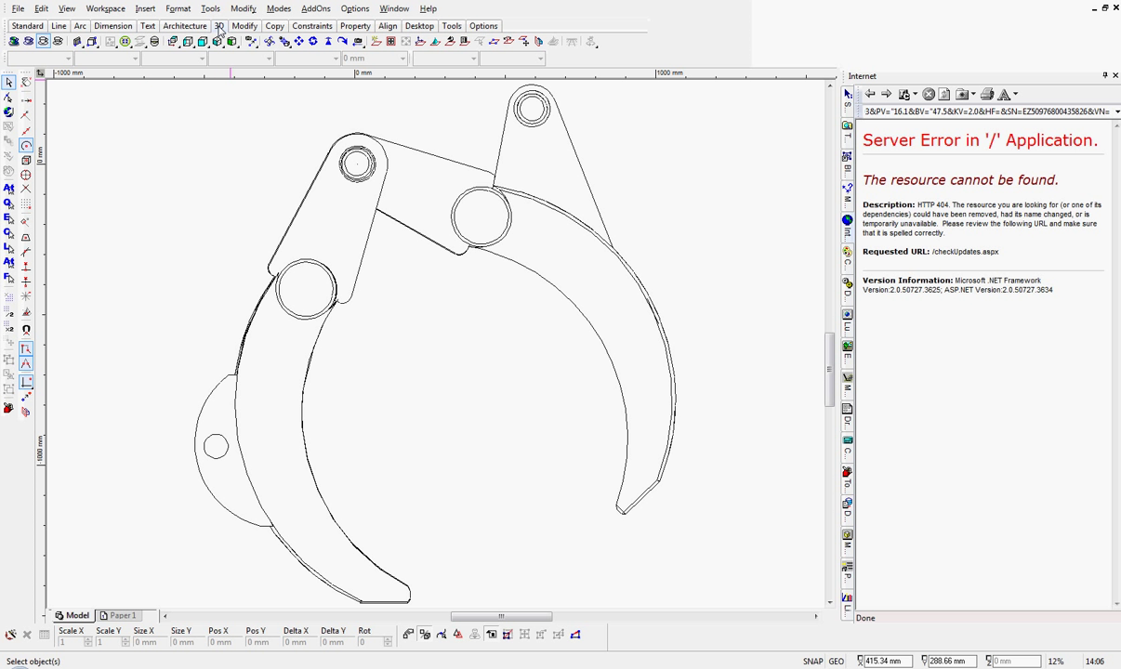
click(268, 42)
click(285, 42)
click(285, 72)
mouse_move(514, 235)
mouse_down()
mouse_move(442, 233)
mouse_move(385, 261)
mouse_move(370, 285)
mouse_move(298, 164)
mouse_up()
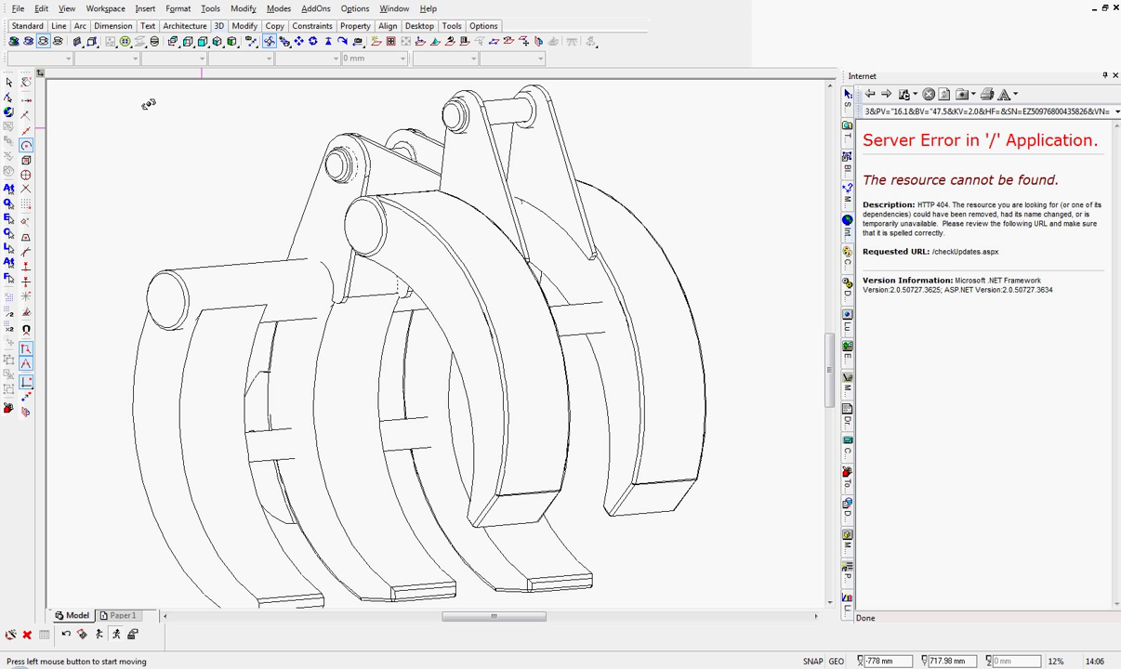
click(28, 42)
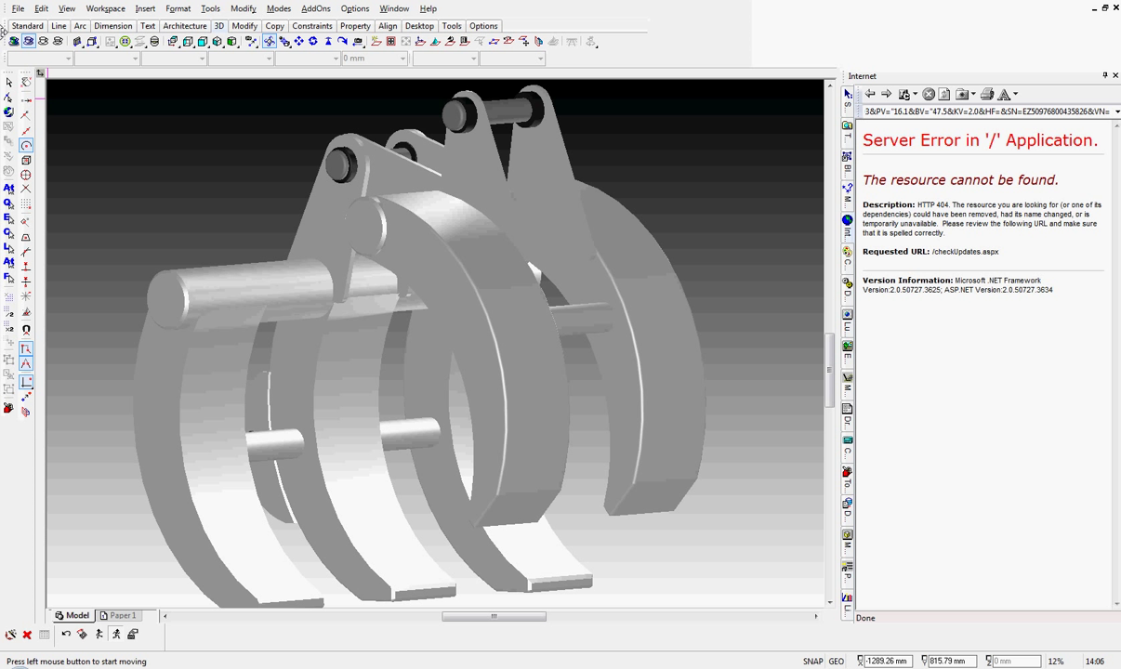
click(14, 42)
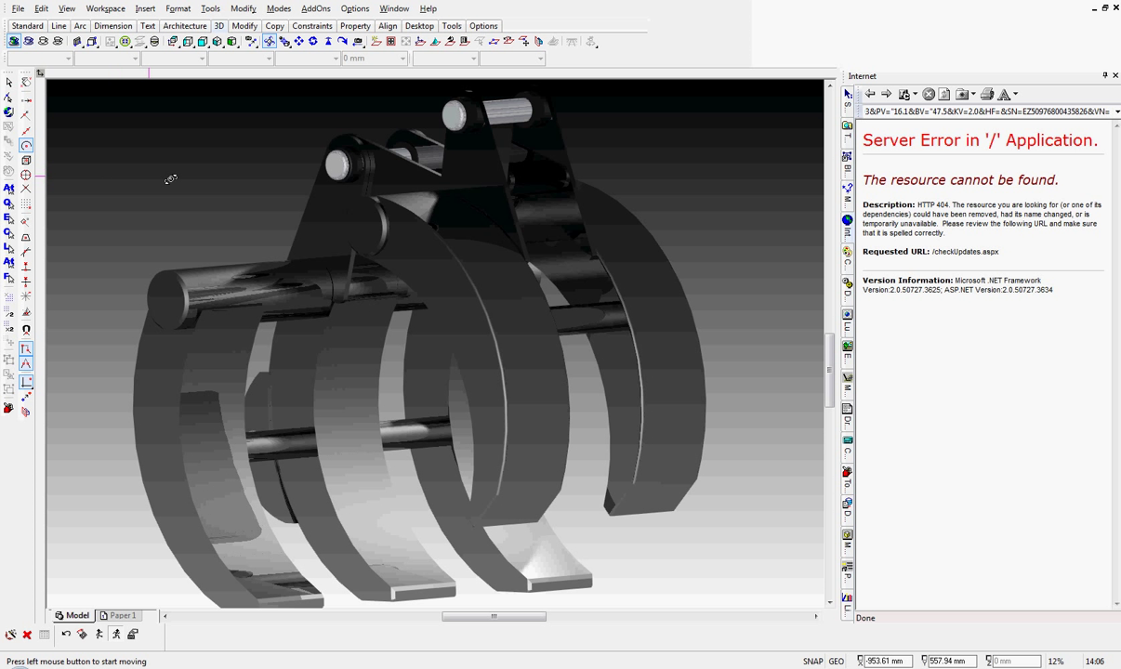
Set the render scene's background environment to Graduated Inverted
click(27, 26)
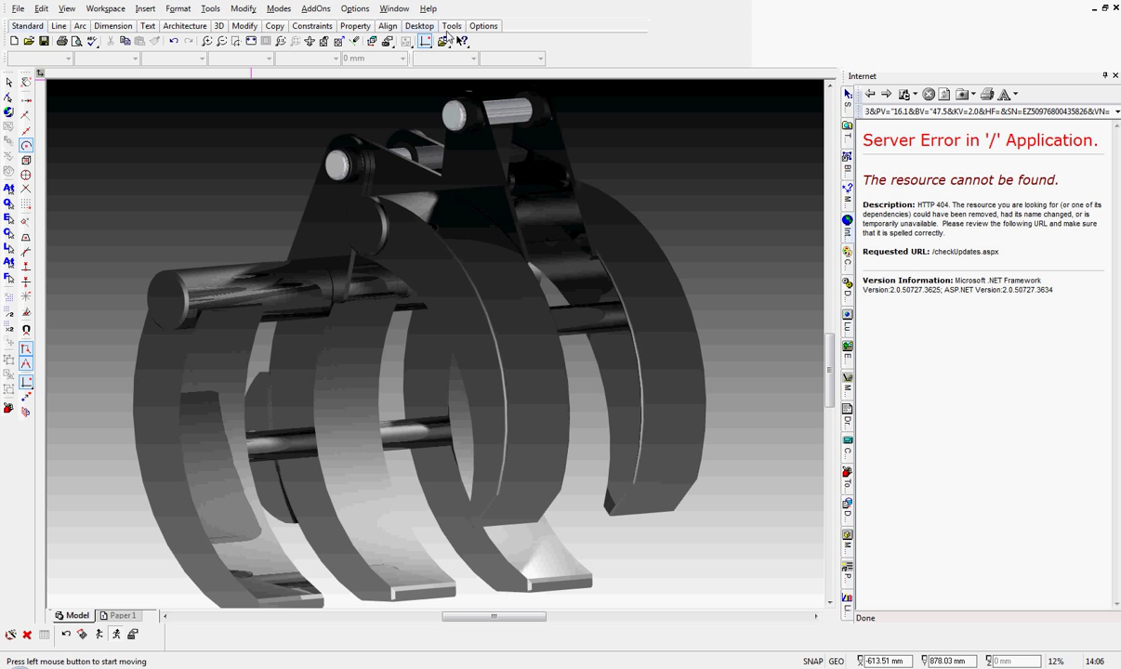
click(449, 28)
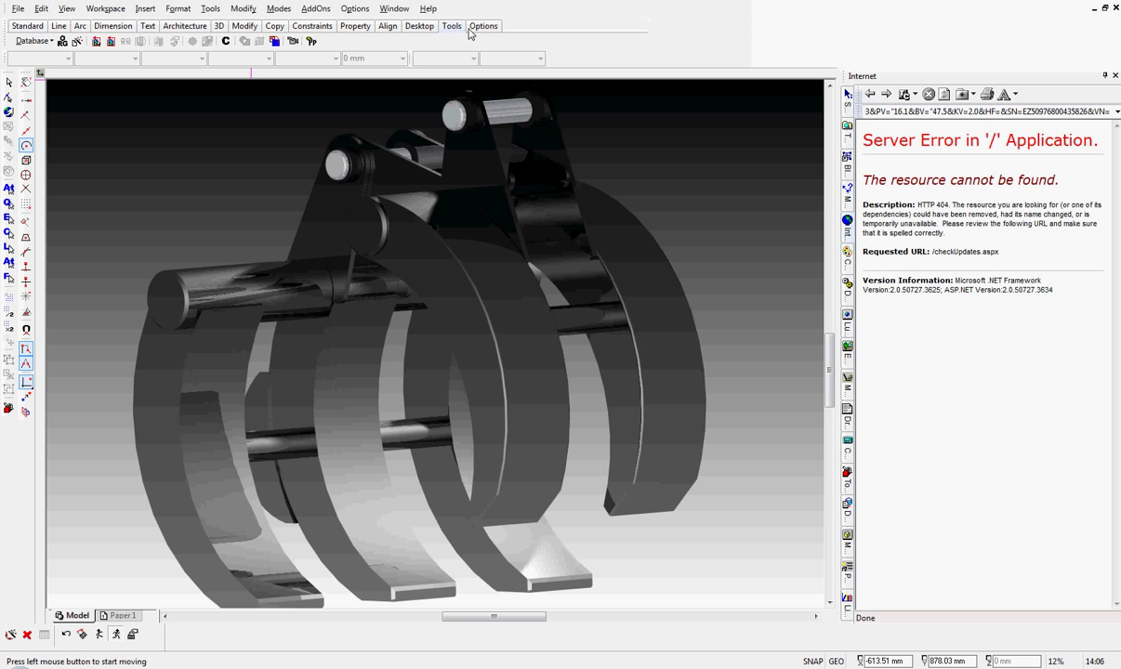
click(482, 27)
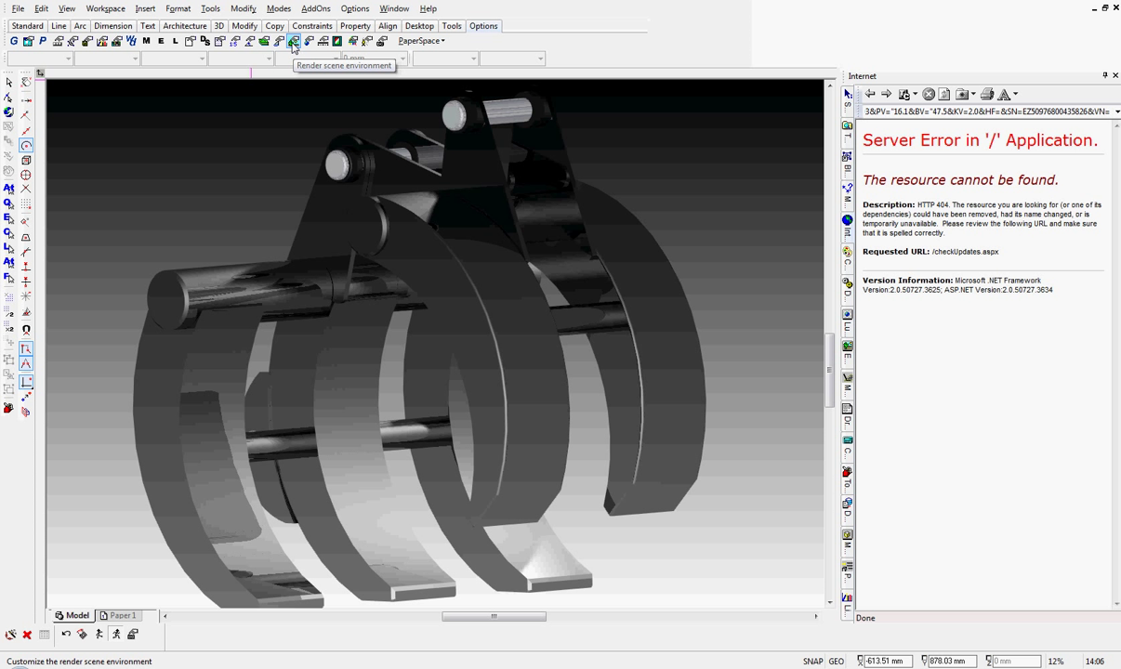
click(292, 42)
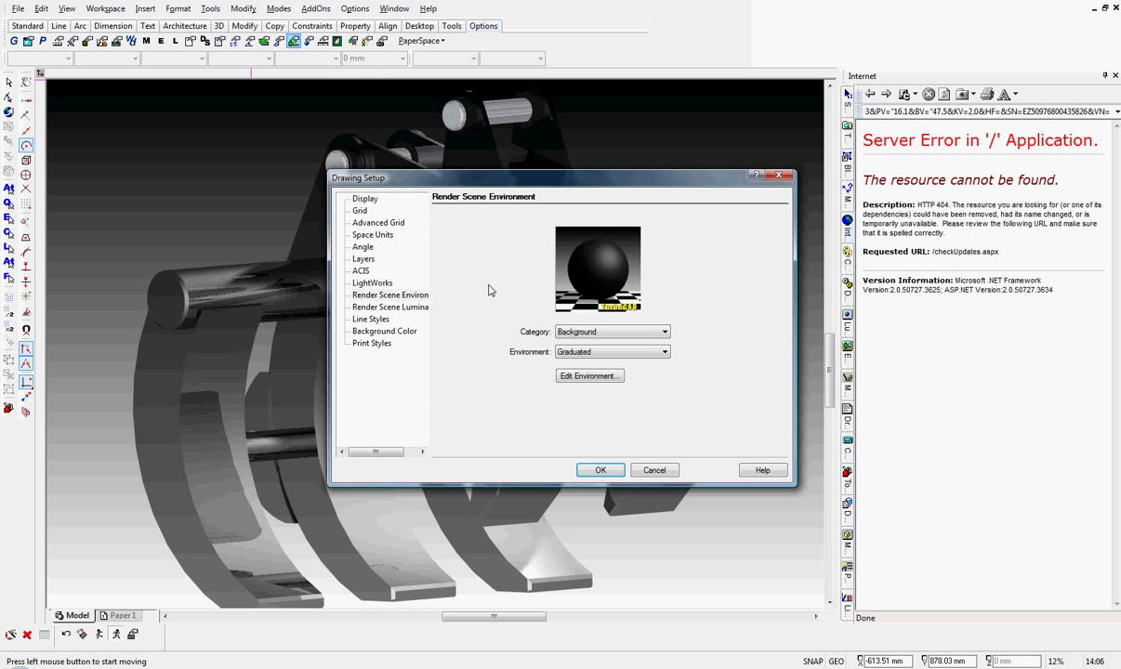
click(664, 354)
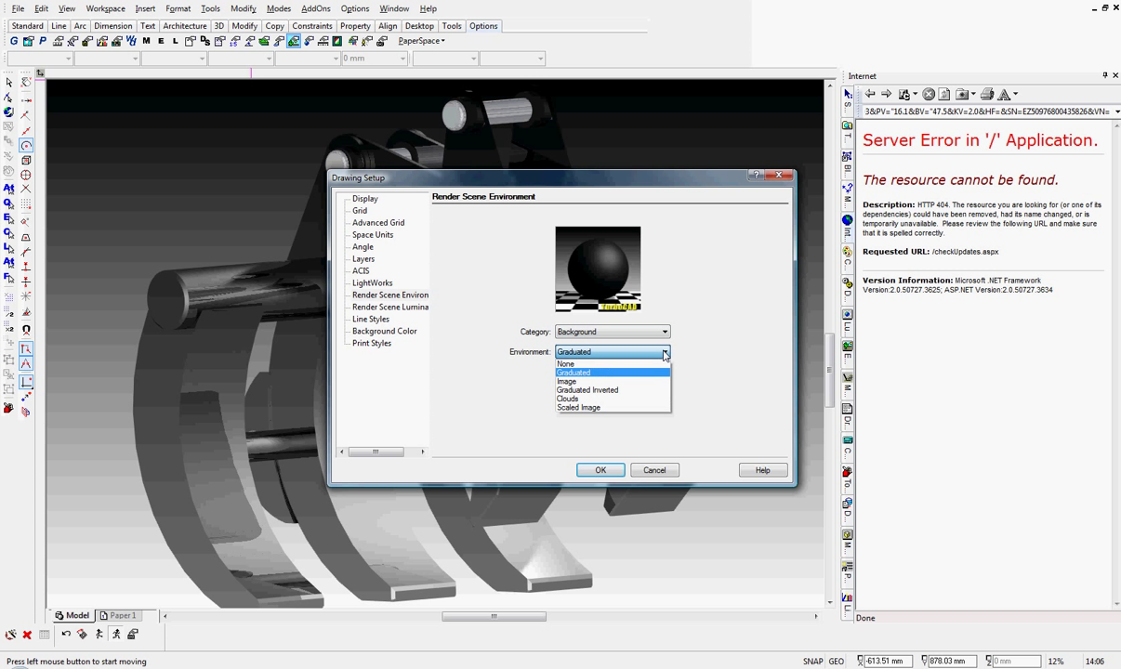
click(606, 391)
click(600, 471)
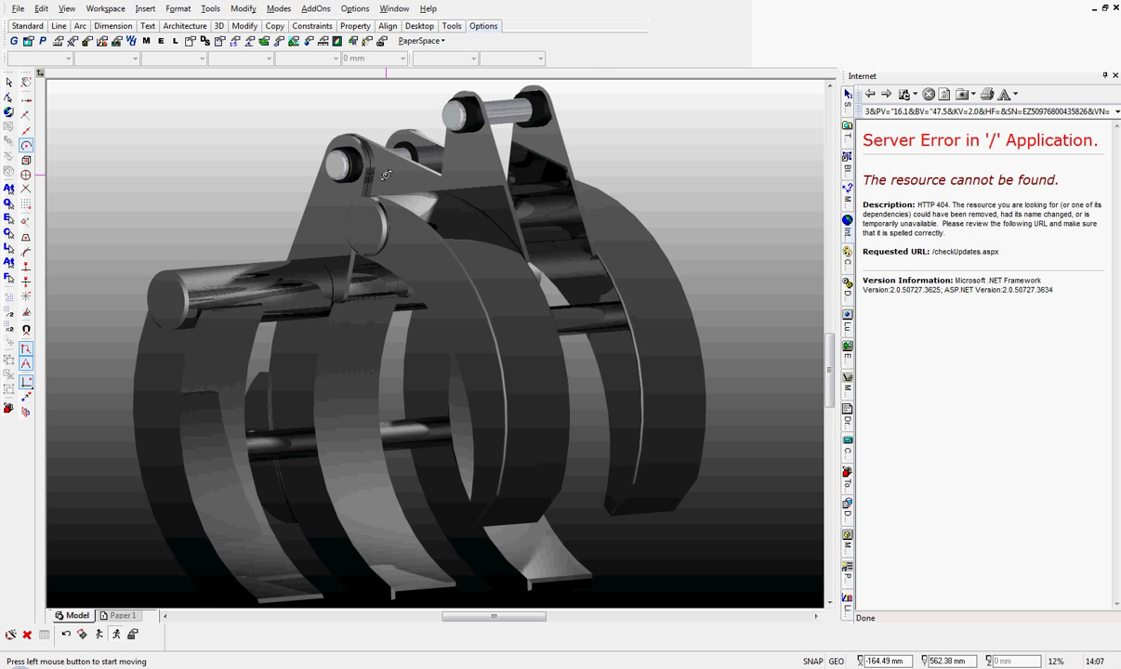
Adjust the headlight and directional light entries in the scene's light properties and apply them to the grapple render
click(367, 43)
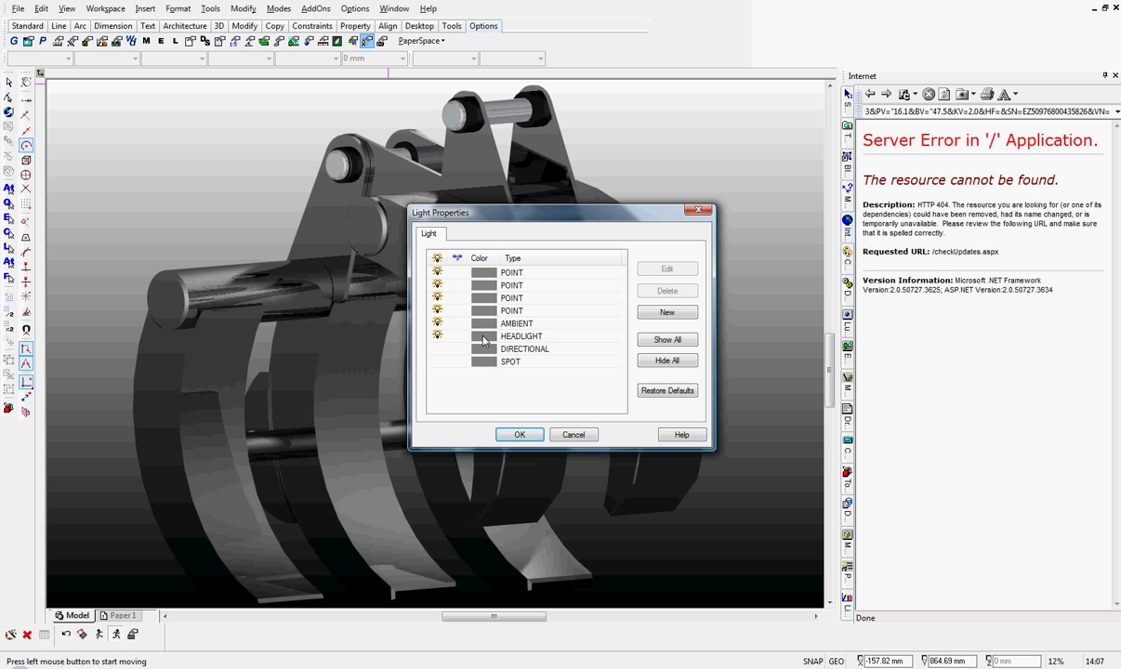
click(484, 338)
click(535, 357)
click(520, 435)
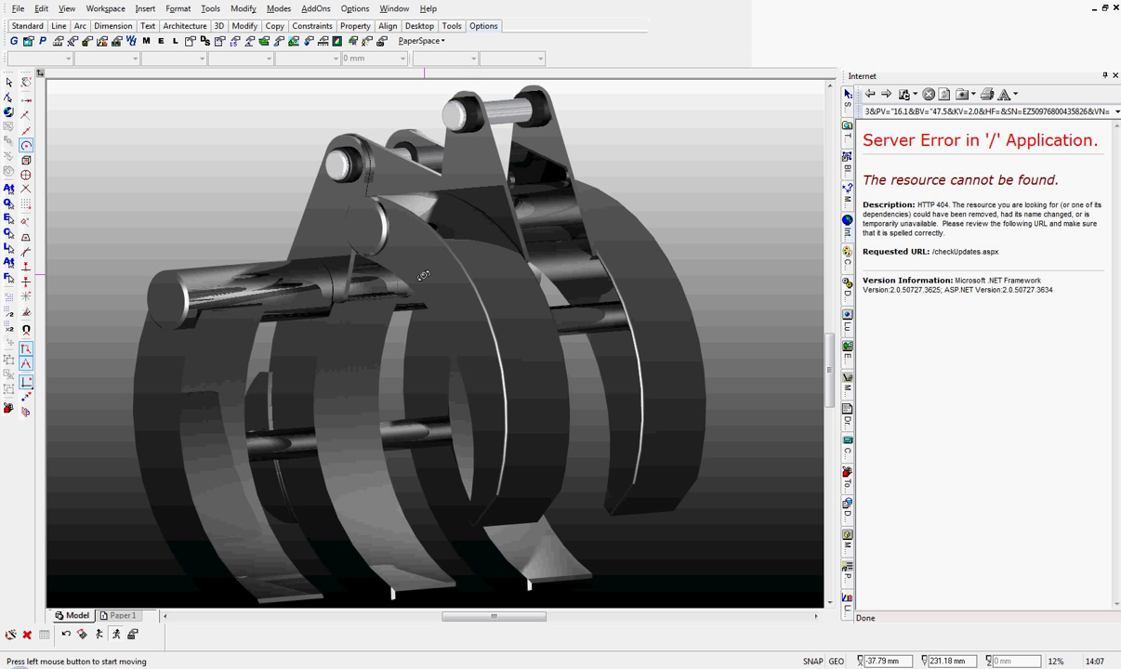
mouse_move(707, 668)
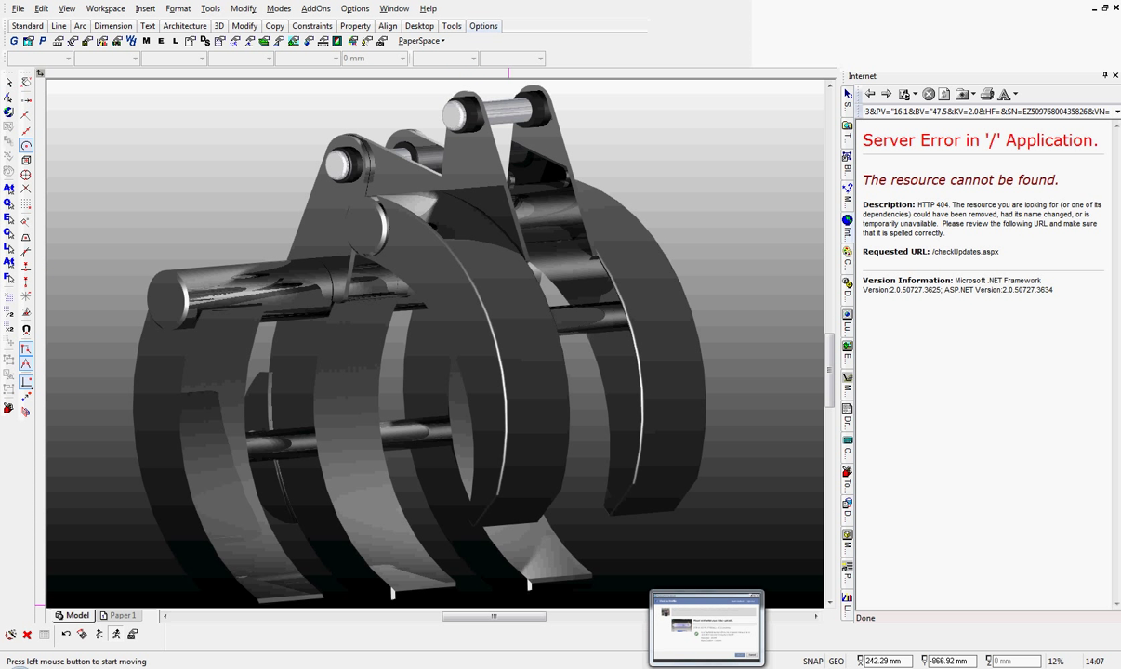
mouse_move(600, 668)
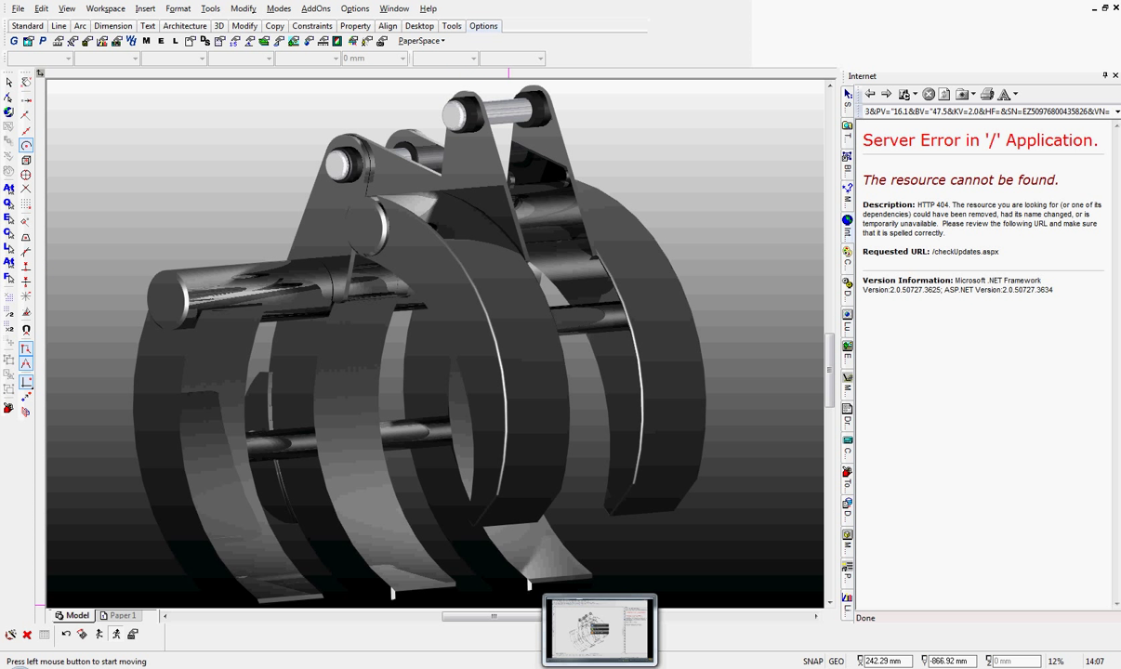